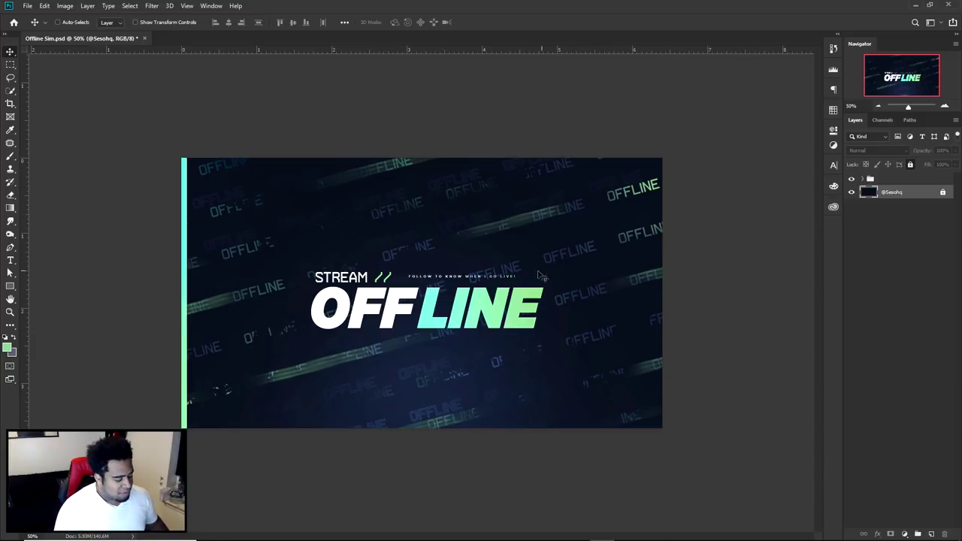
# Examine the finished stream offline artwork enlarged in full-screen view
pyautogui.press('f')
pyautogui.press('f')
pyautogui.moveTo(579, 286)
pyautogui.mouseDown()
pyautogui.moveTo(549, 290)
pyautogui.moveTo(560, 285)
pyautogui.mouseUp()
pyautogui.scroll(1, 548, 290)
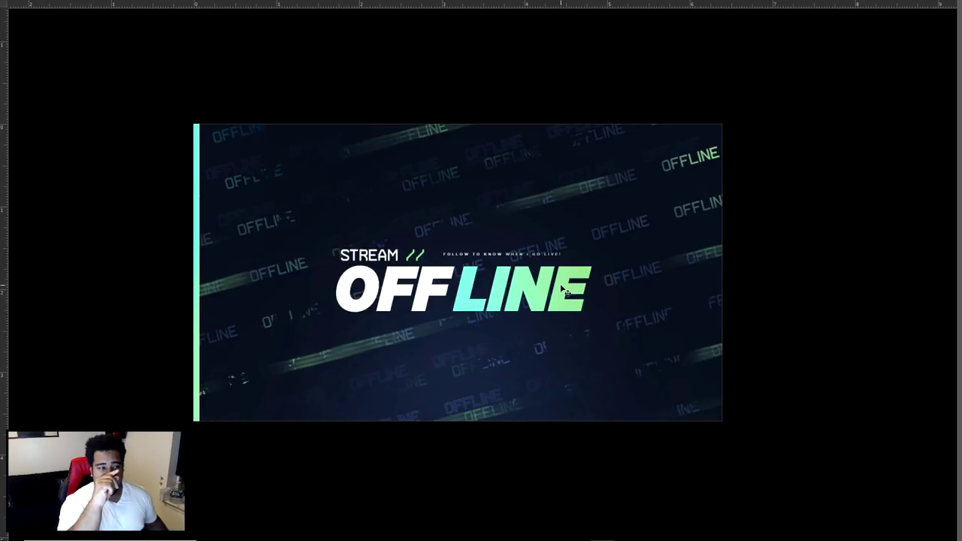
pyautogui.scroll(1, 562, 287)
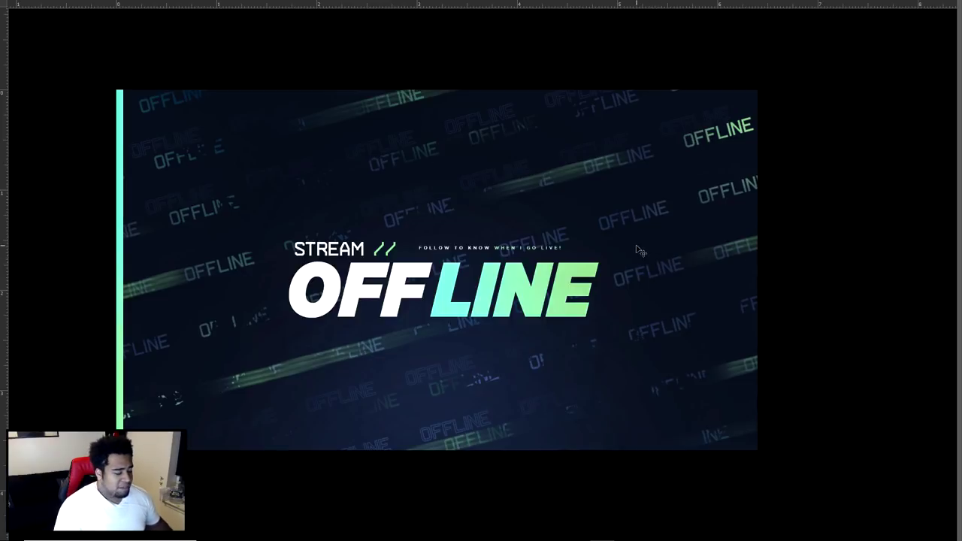
pyautogui.press('f')
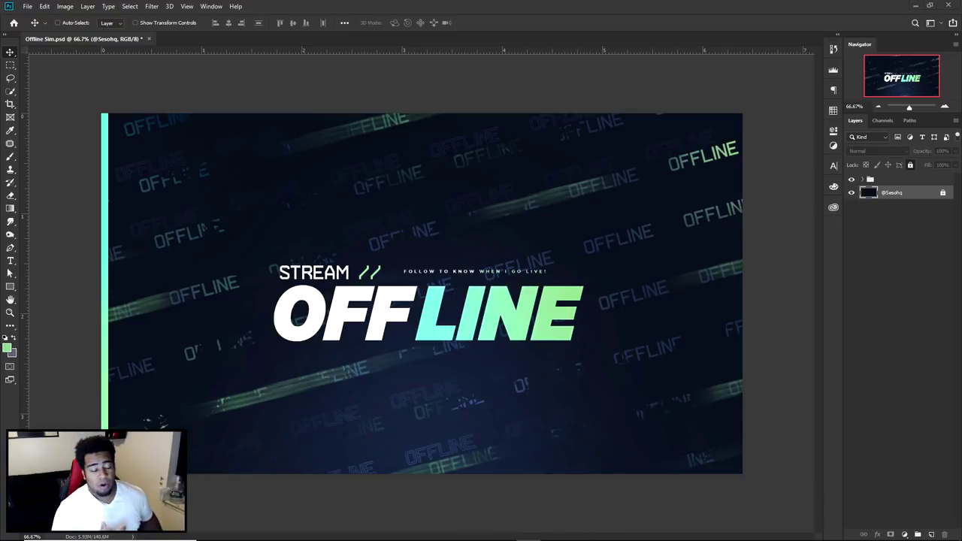
# Hide the finished artwork group and add a text layer reading OFFLINE on the dark canvas
pyautogui.click(852, 179)
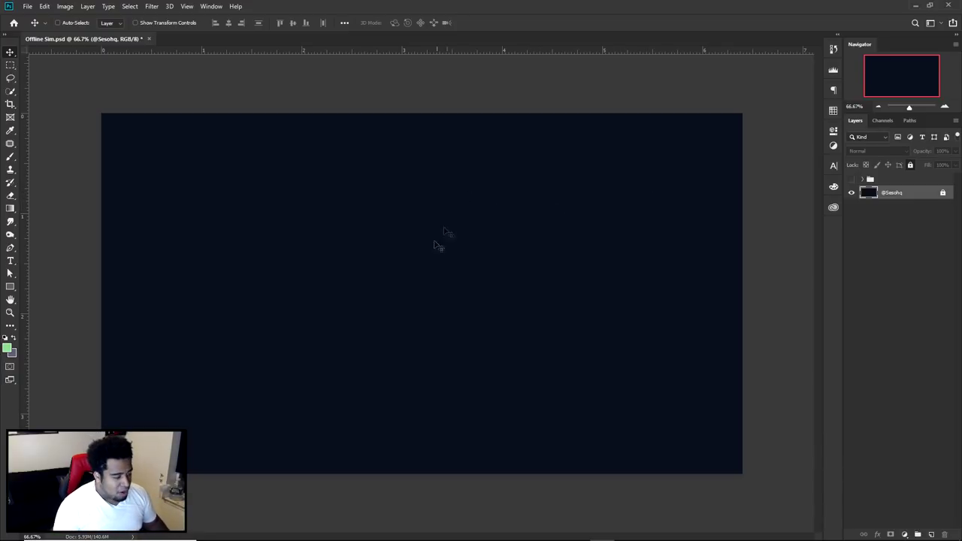
pyautogui.press('t')
pyautogui.click(403, 283)
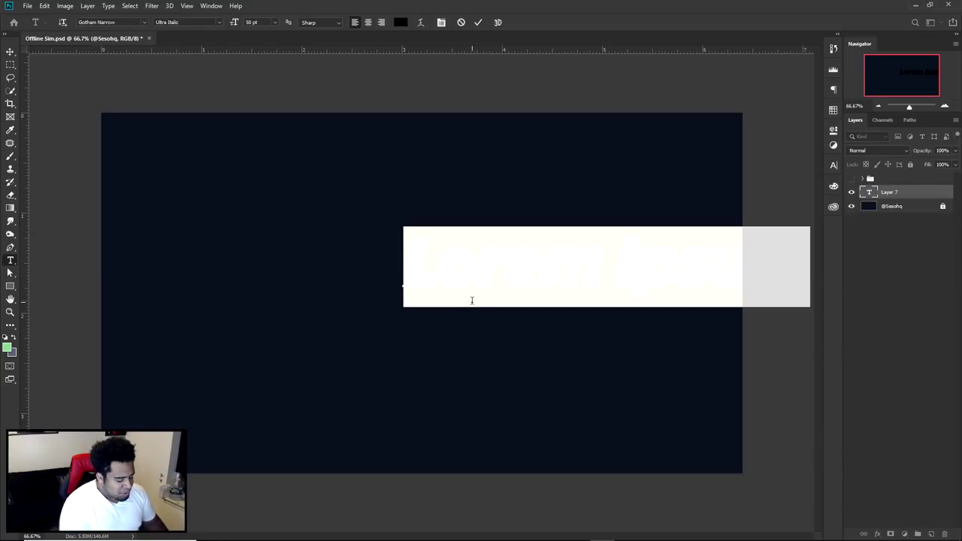
pyautogui.write('offline')
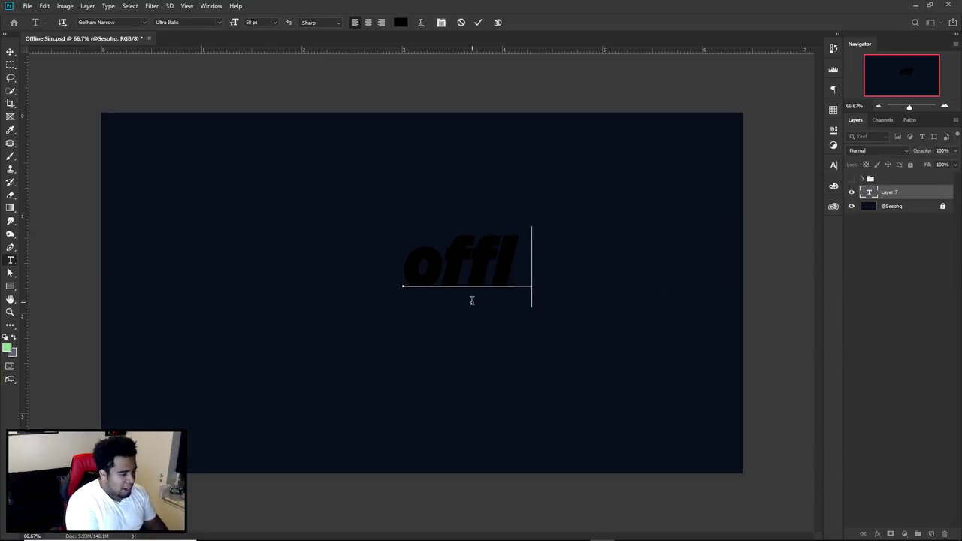
pyautogui.write('OFFLINE')
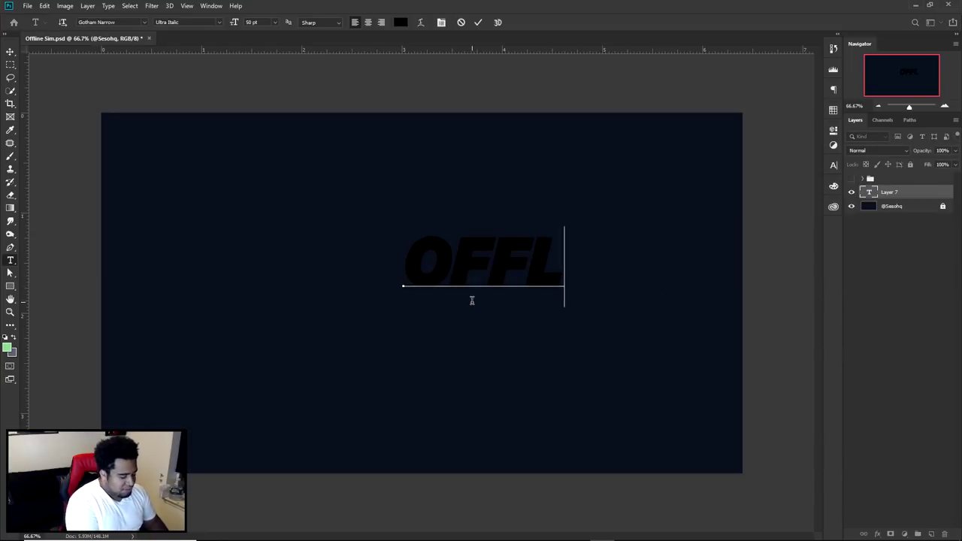
# Change the OFFLINE text's font to Arame Regular and its colour to white (ffffff)
pyautogui.hotkey('ctrl', 'a')
pyautogui.click(831, 166)
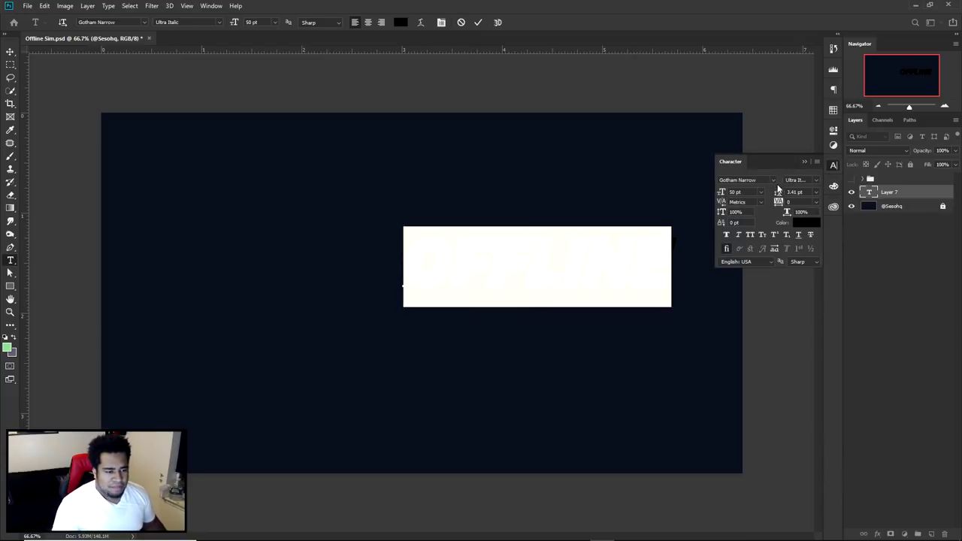
pyautogui.click(773, 180)
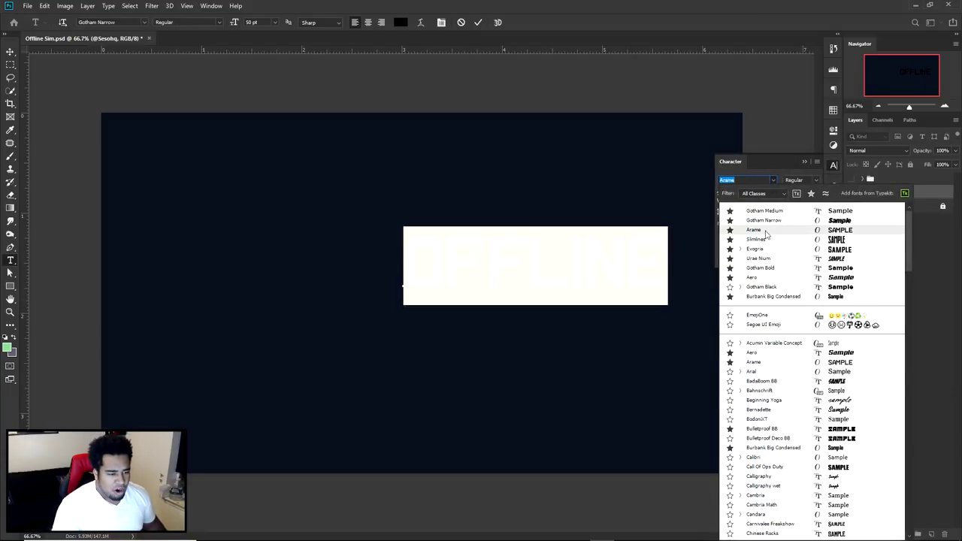
pyautogui.click(765, 230)
pyautogui.click(807, 223)
pyautogui.write('ffffff')
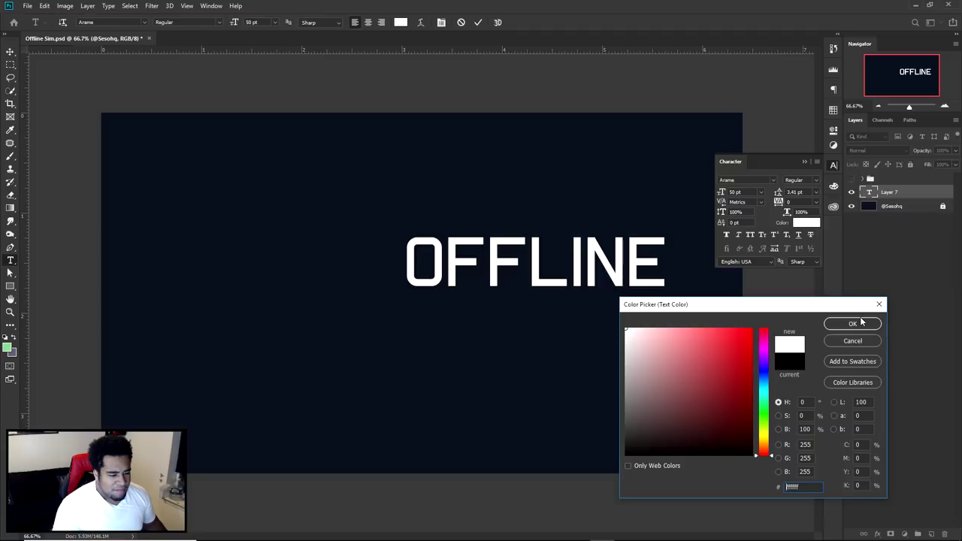
pyautogui.click(853, 323)
pyautogui.click(478, 22)
# Enlarge the OFFLINE text to about 76 pt and centre it on the canvas
pyautogui.hotkey('ctrl', 't')
pyautogui.moveTo(398, 298); pyautogui.dragTo(263, 354)
pyautogui.press('Return')
pyautogui.moveTo(494, 269); pyautogui.dragTo(451, 284)
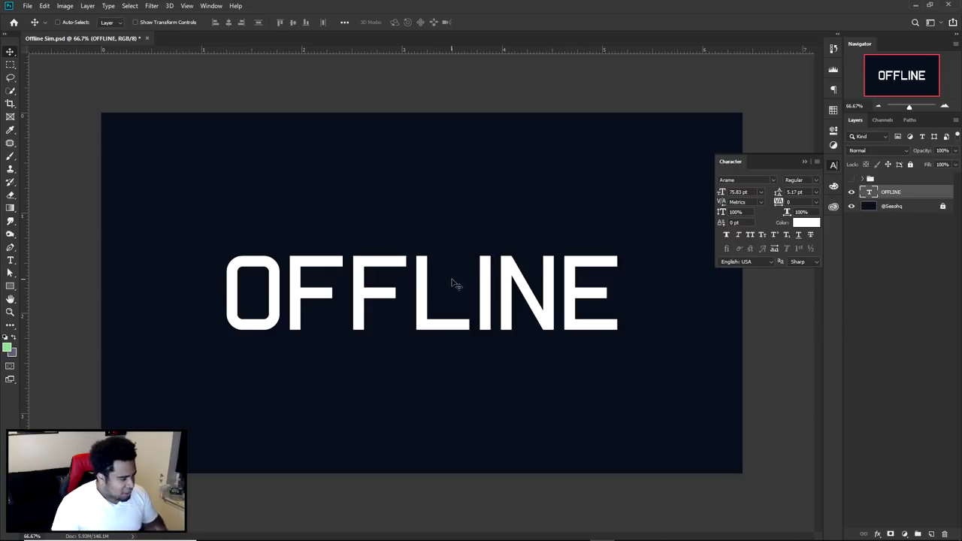
pyautogui.click(827, 165)
pyautogui.moveTo(538, 269); pyautogui.dragTo(538, 275)
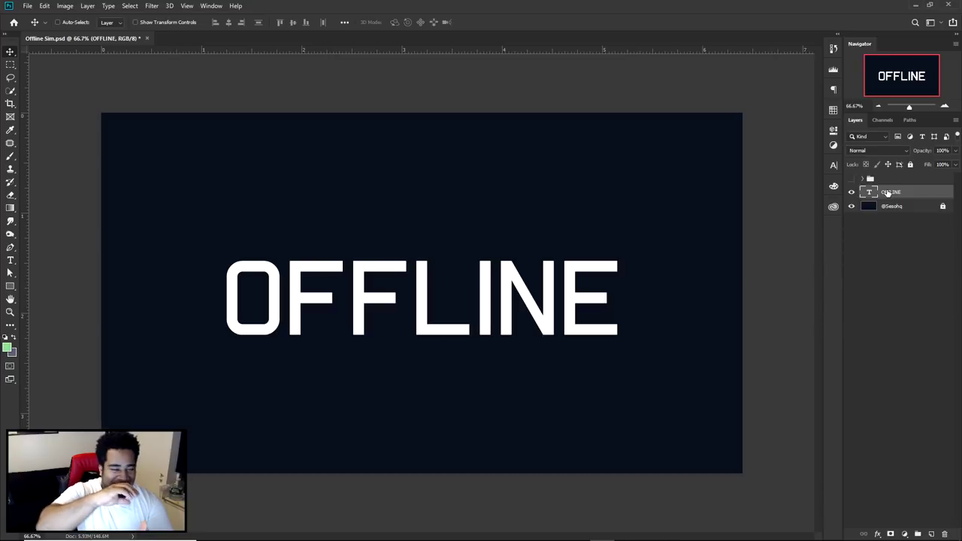
# Hide the dark background layer and define the OFFLINE text on transparency as a pattern
pyautogui.click(851, 206)
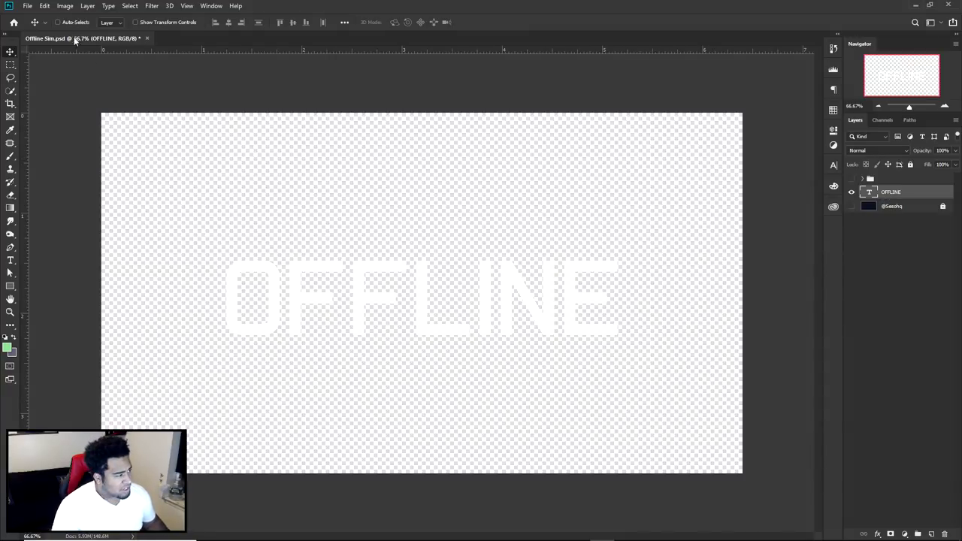
pyautogui.click(45, 5)
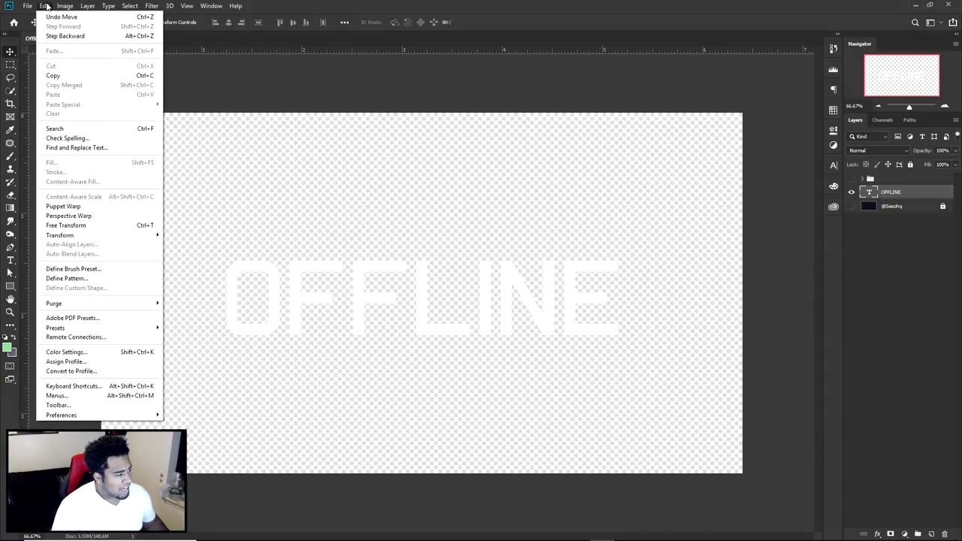
pyautogui.click(69, 279)
pyautogui.click(584, 178)
# With the background shown and the OFFLINE text hidden, add a layer above the background filled with the light green foreground colour
pyautogui.click(852, 205)
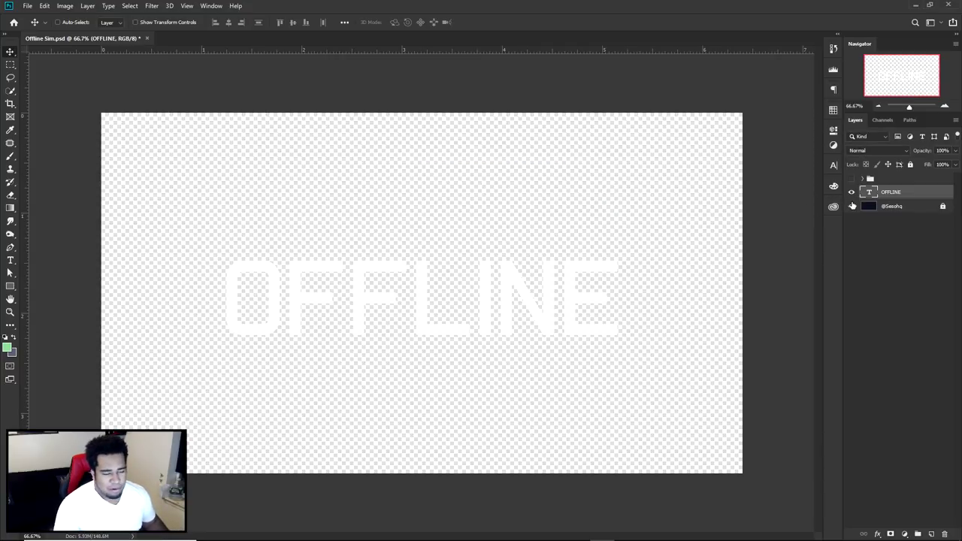
pyautogui.click(851, 193)
pyautogui.click(905, 207)
pyautogui.hotkey('ctrl', 'shift', 'n')
pyautogui.press('Return')
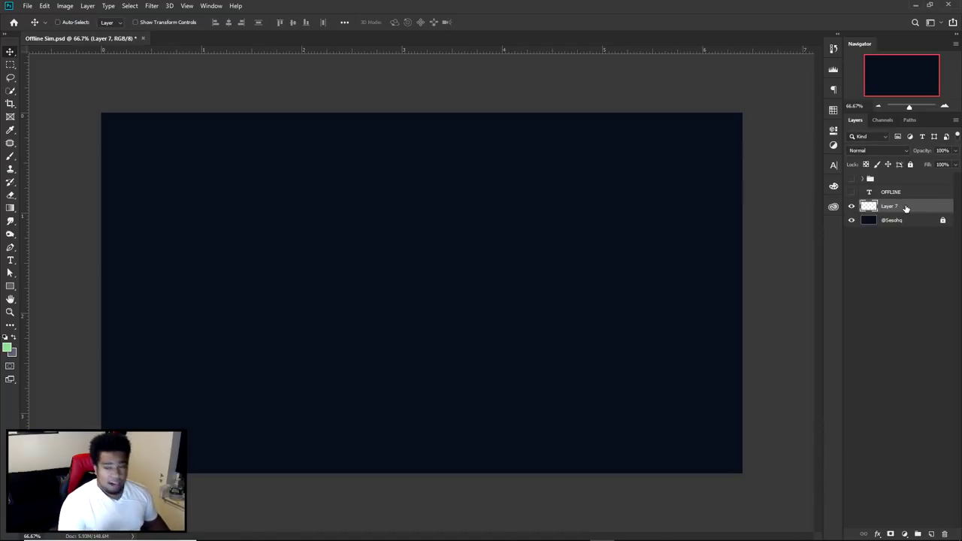
pyautogui.hotkey('alt', 'BackSpace')
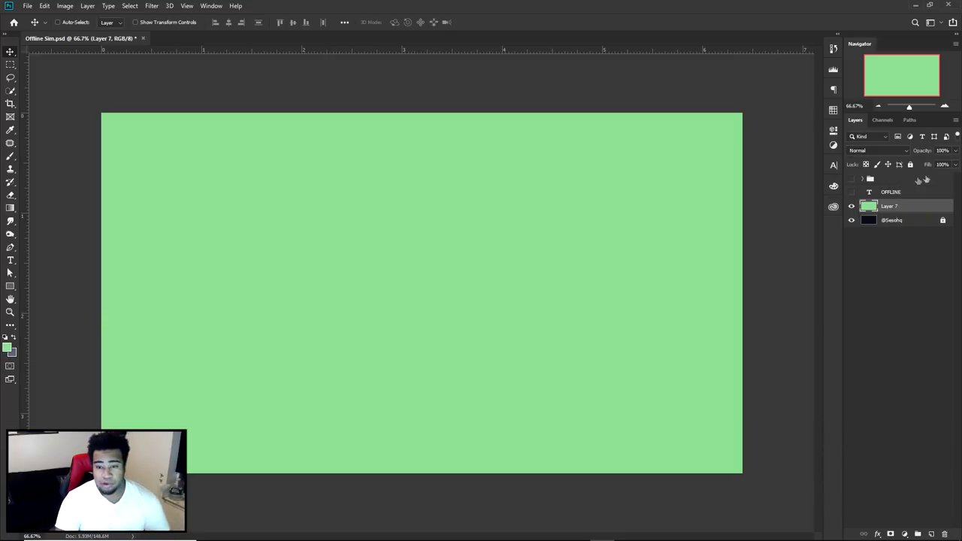
# Set the green layer's Fill to 0% and give it a Pattern Overlay using the OFFLINE pattern
pyautogui.click(956, 165)
pyautogui.moveTo(937, 179); pyautogui.dragTo(851, 178)
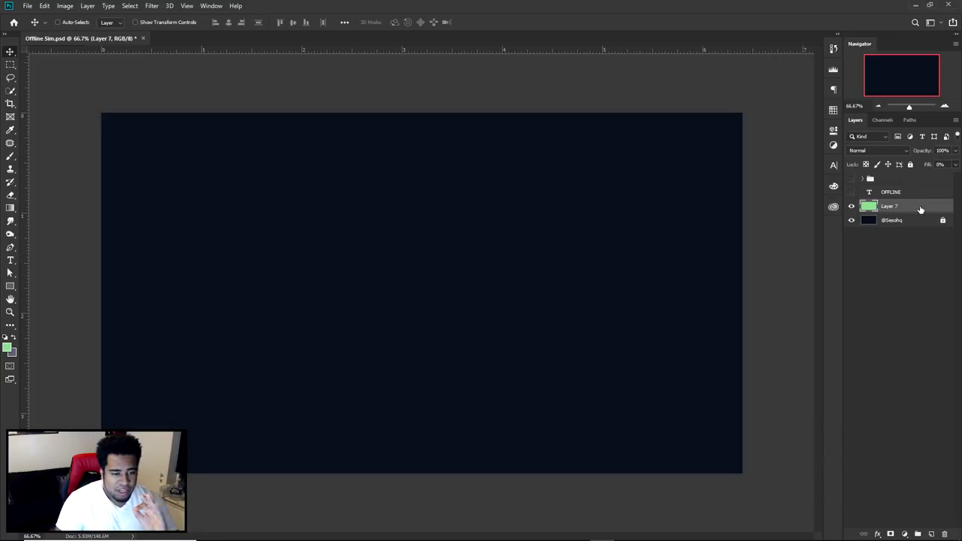
pyautogui.doubleClick(920, 209)
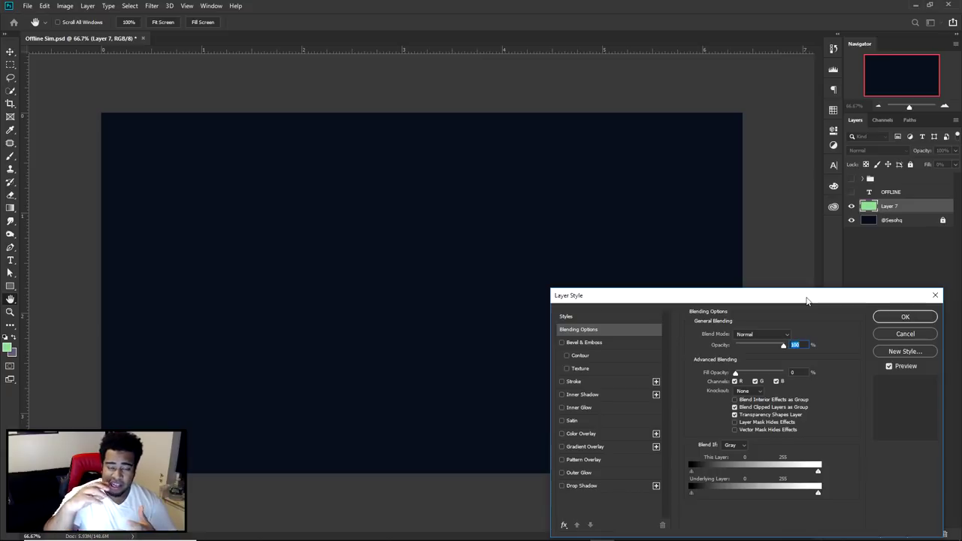
pyautogui.moveTo(807, 300); pyautogui.dragTo(812, 190)
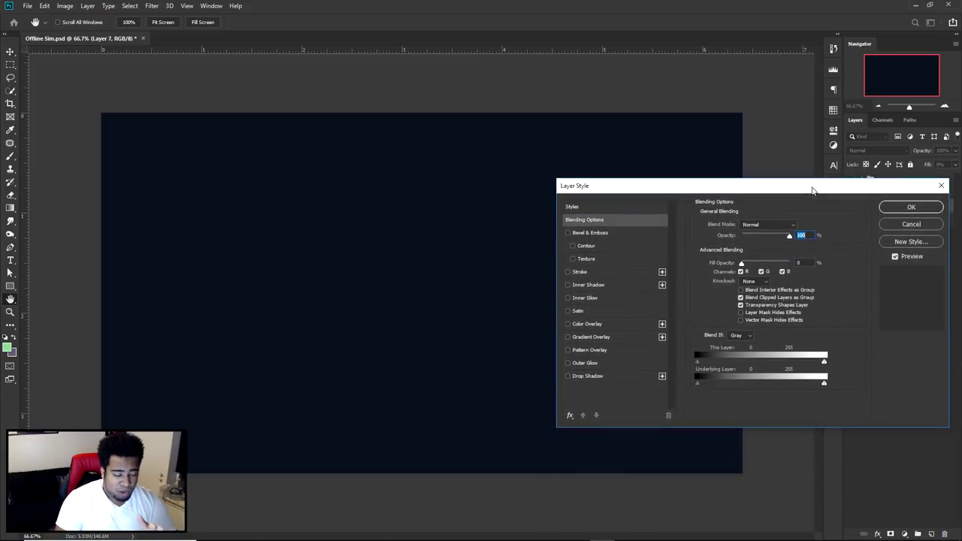
pyautogui.click(588, 349)
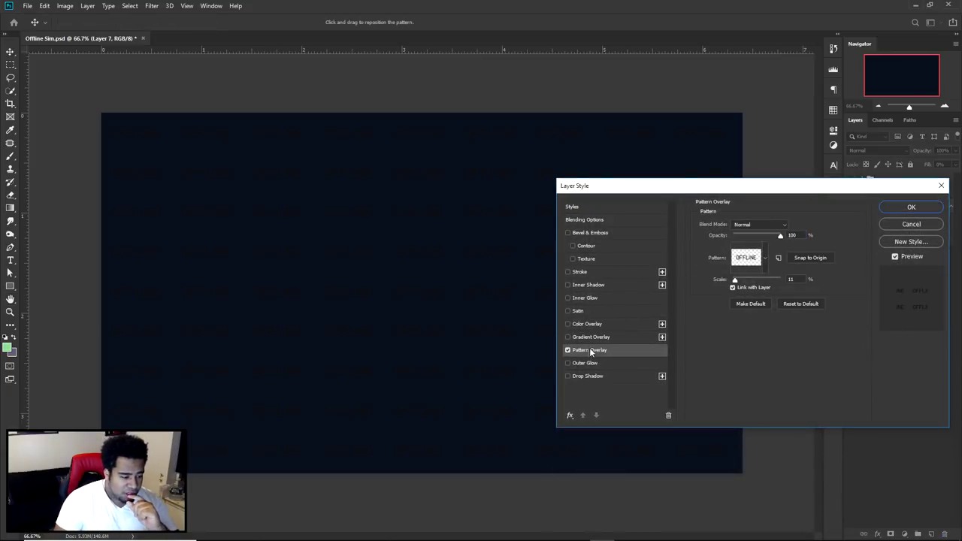
pyautogui.click(745, 259)
pyautogui.click(753, 352)
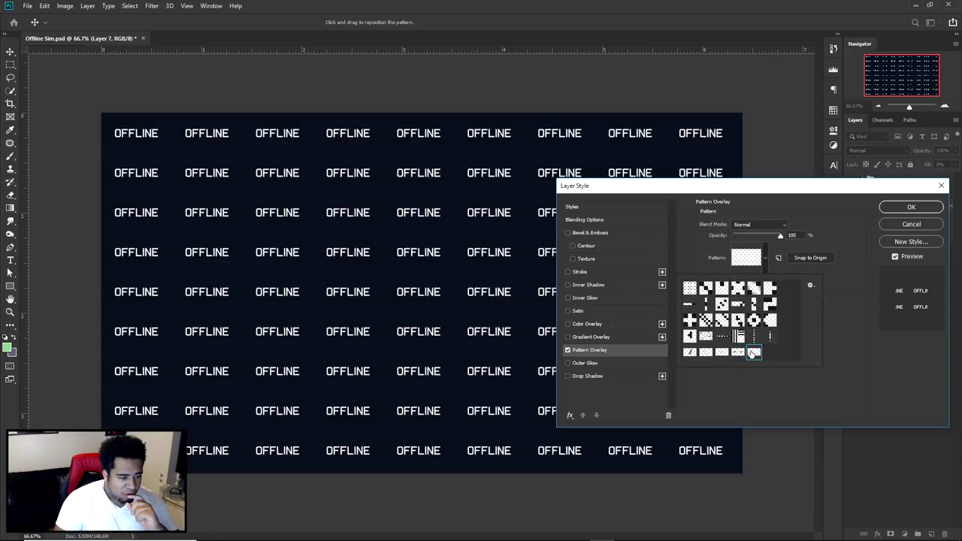
pyautogui.click(747, 261)
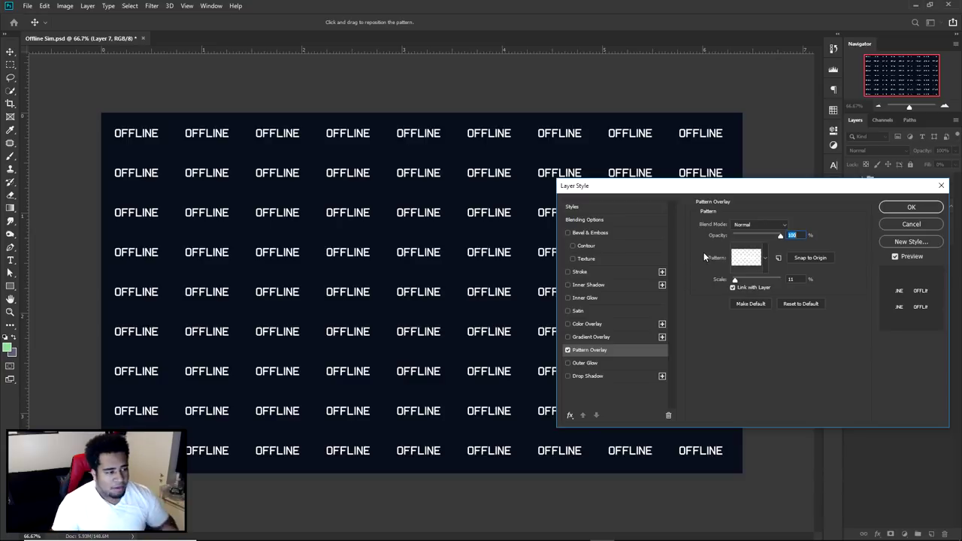
# Try the pattern overlay at 100% scale and uncover the canvas to view it
pyautogui.press('Tab')
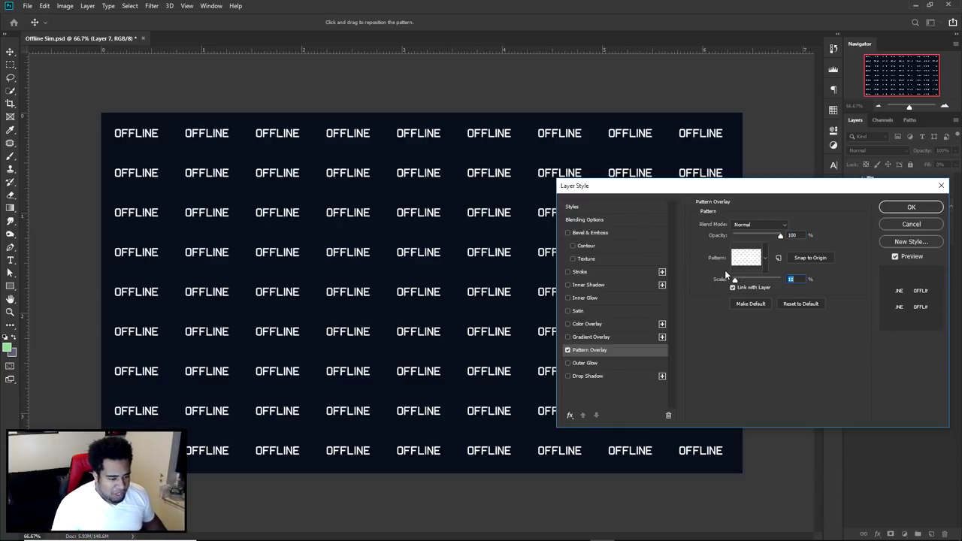
pyautogui.write('8')
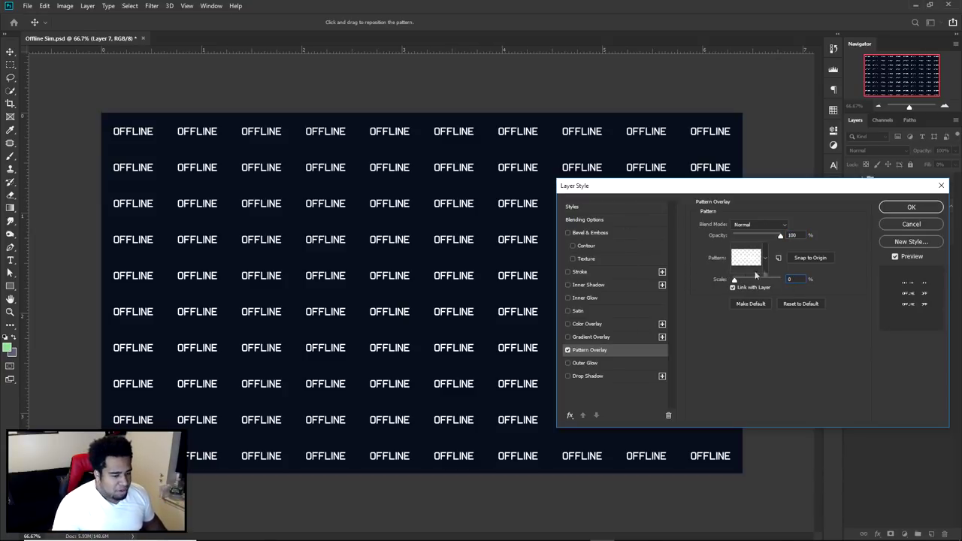
pyautogui.write('100')
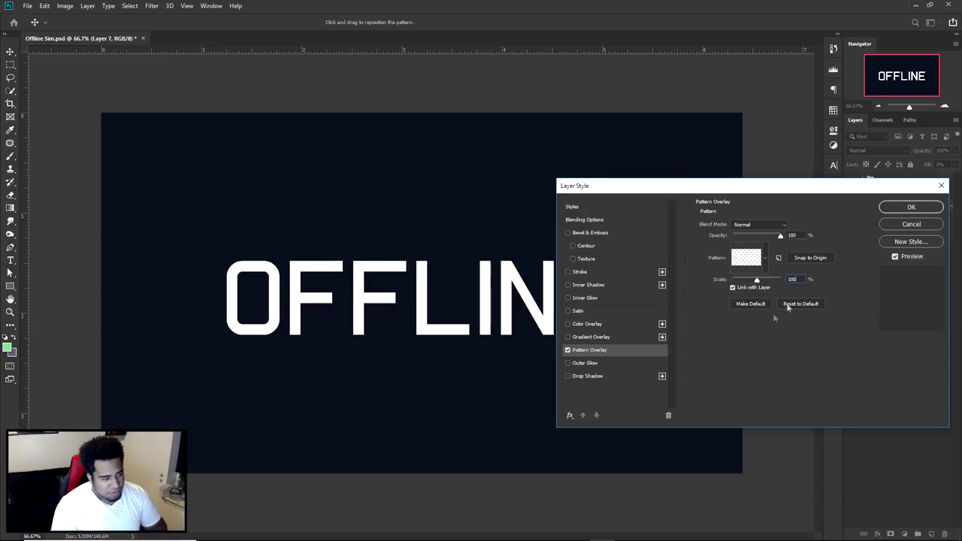
pyautogui.moveTo(623, 187); pyautogui.dragTo(612, 381)
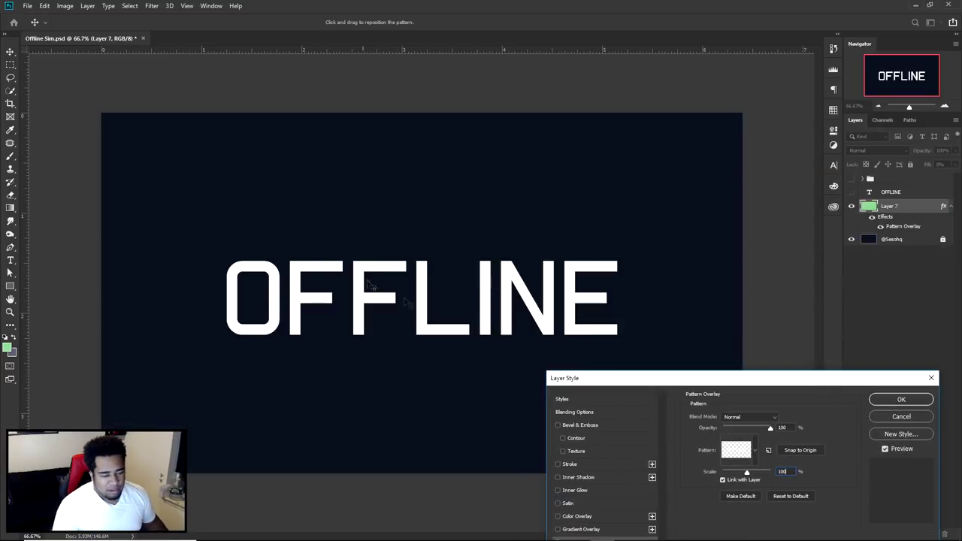
# Set the pattern overlay's scale to 13%, apply the layer style and nudge the pattern layer slightly up and left
pyautogui.moveTo(718, 378); pyautogui.dragTo(728, 160)
pyautogui.moveTo(759, 255); pyautogui.dragTo(740, 257)
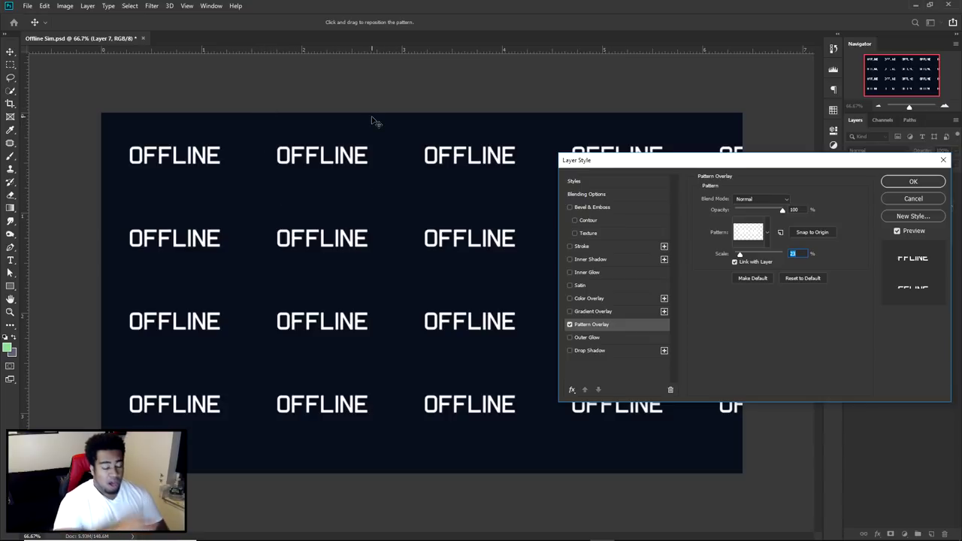
pyautogui.scroll(-4, 795, 253)
pyautogui.scroll(-4, 794, 255)
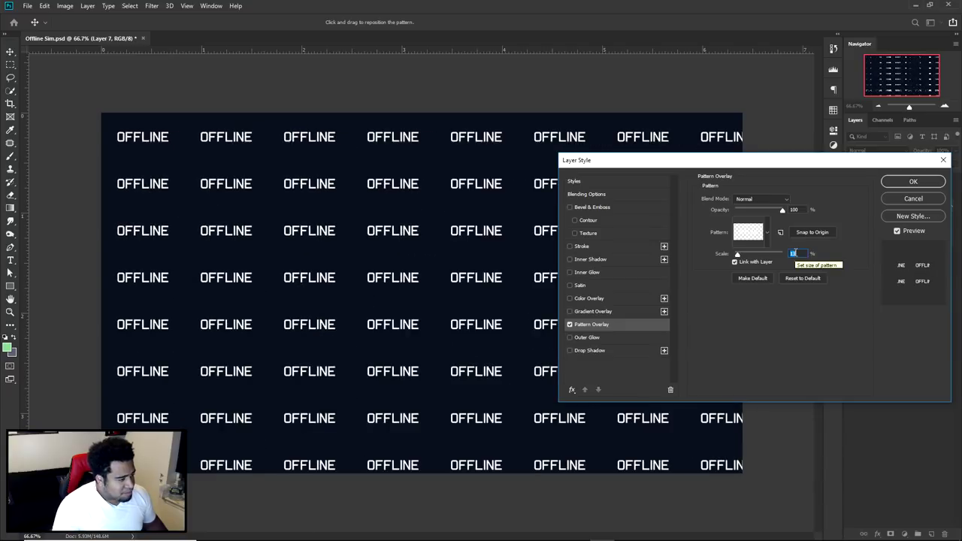
pyautogui.scroll(-2, 793, 256)
pyautogui.scroll(2, 793, 255)
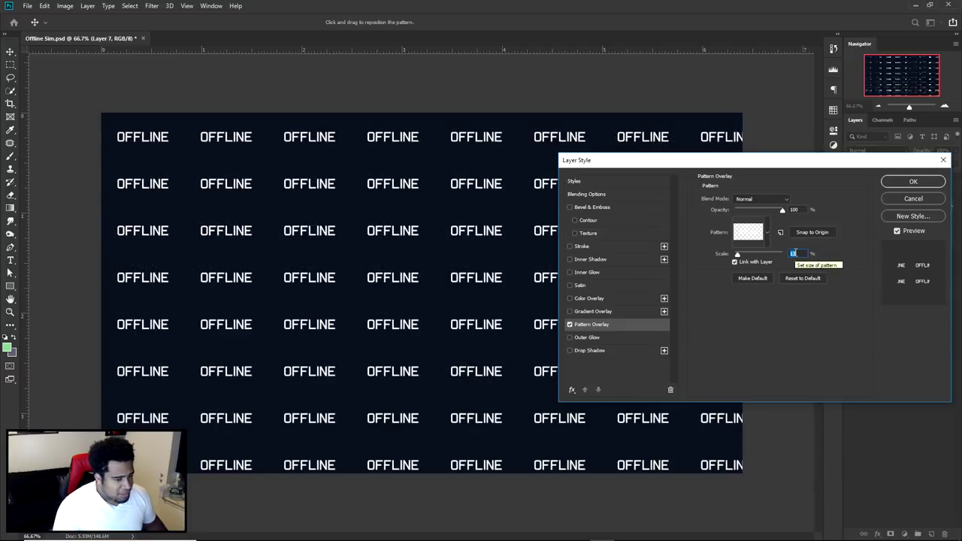
pyautogui.click(913, 181)
pyautogui.moveTo(621, 280); pyautogui.dragTo(610, 275)
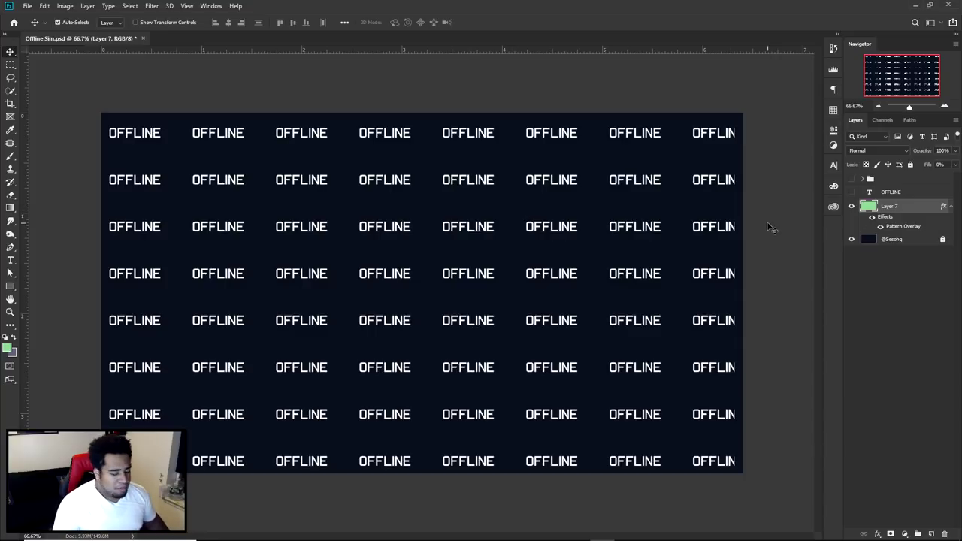
# Try rotating the OFFLINE pattern layer by about 5.75° with Free Transform, and undo the rotation
pyautogui.hotkey('ctrl', 't')
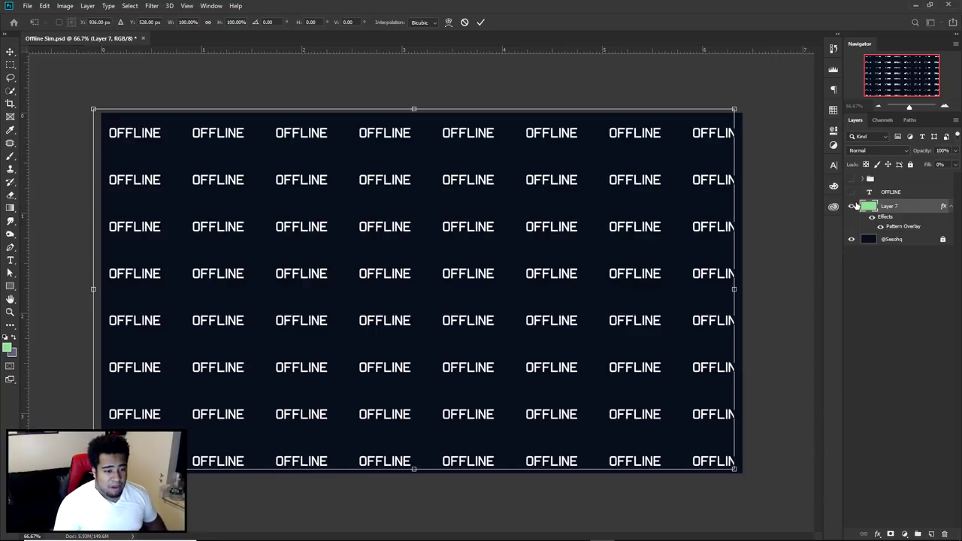
pyautogui.press('Return')
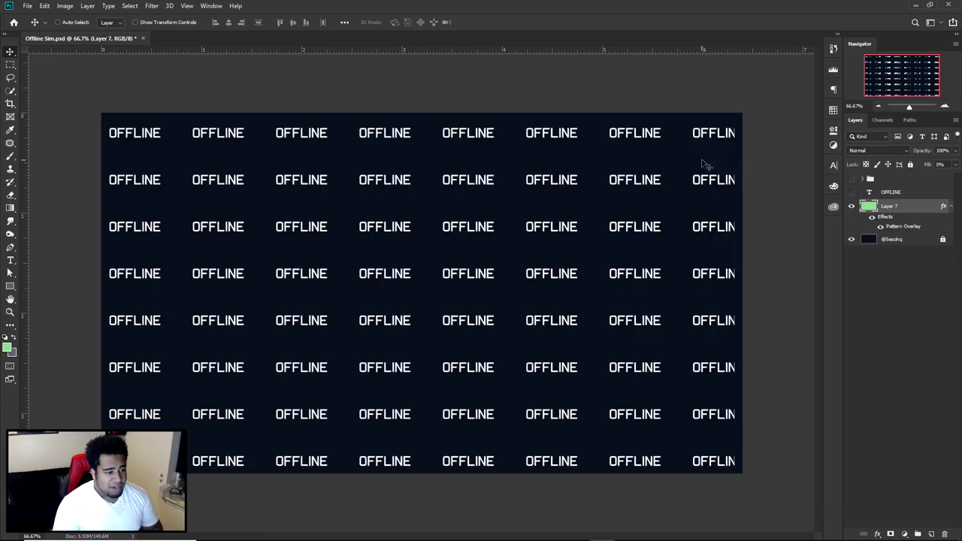
pyautogui.hotkey('ctrl', 't')
pyautogui.moveTo(759, 216); pyautogui.dragTo(738, 260)
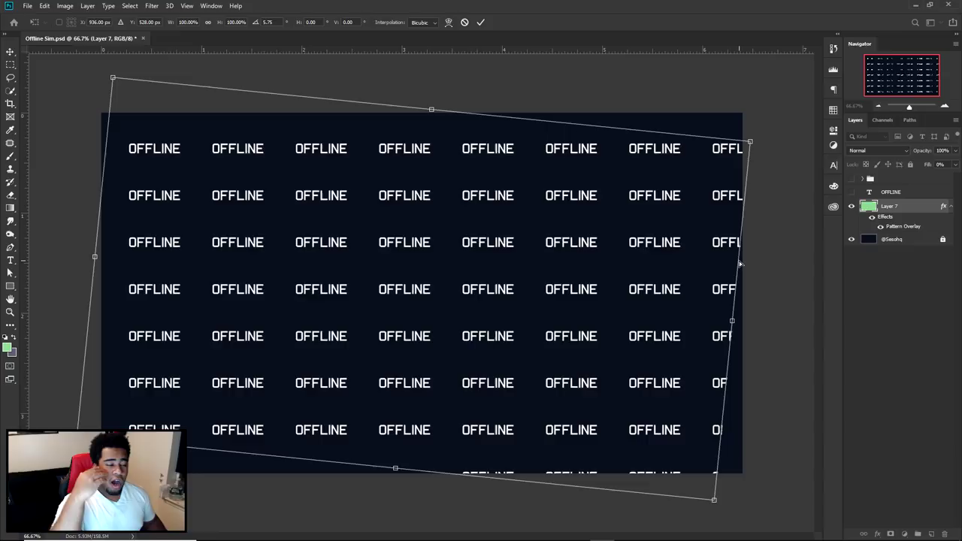
pyautogui.hotkey('ctrl', 'z')
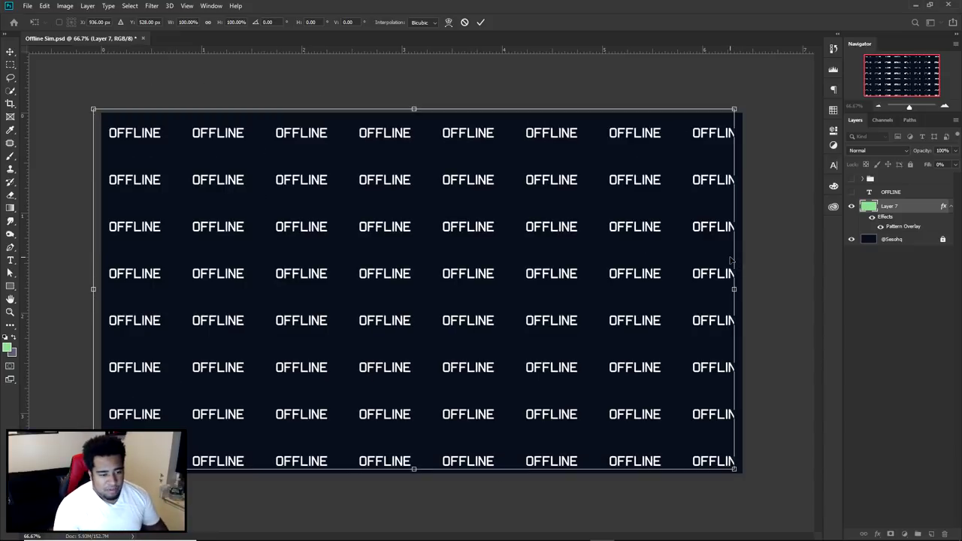
# Accept the pattern layer's transform and rasterize its layer style
pyautogui.press('Return')
pyautogui.rightClick(919, 208)
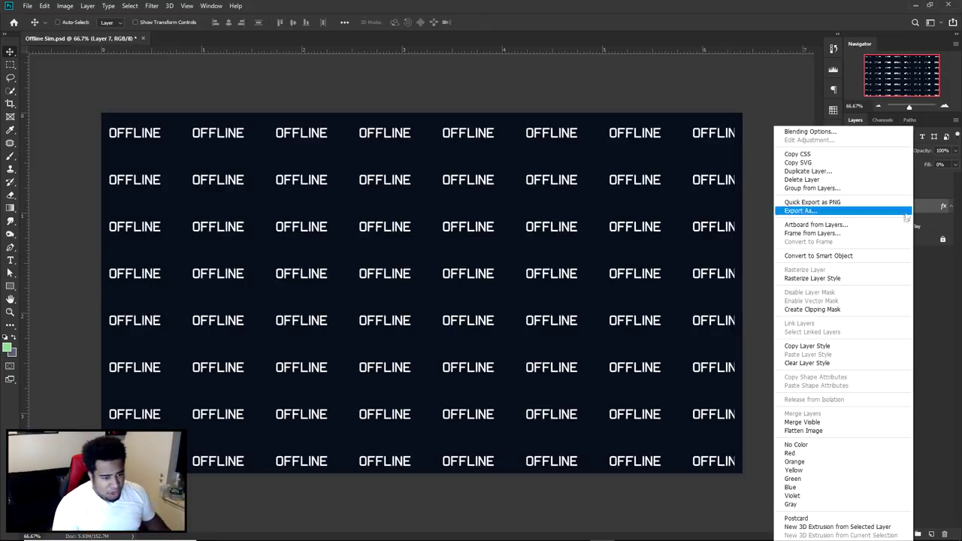
pyautogui.click(820, 276)
# Enlarge the rasterized OFFLINE pattern to about 121.6%, rotate it about -5.2°, and shift it sideways so the text fills the canvas's left edge
pyautogui.moveTo(505, 253); pyautogui.dragTo(569, 212)
pyautogui.hotkey('ctrl', 't')
pyautogui.moveTo(769, 154); pyautogui.dragTo(714, 60)
pyautogui.hotkey('ctrl', 'z')
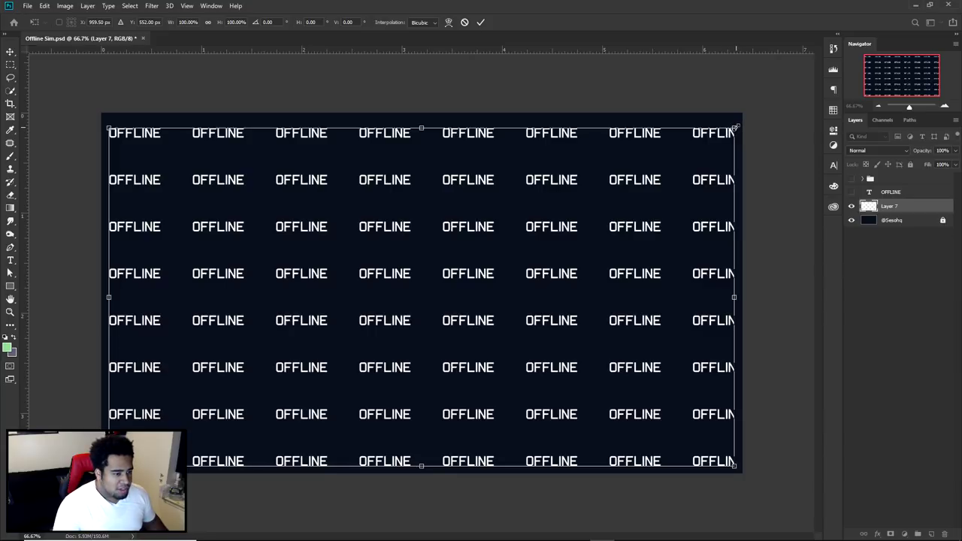
pyautogui.moveTo(740, 125); pyautogui.dragTo(781, 57)
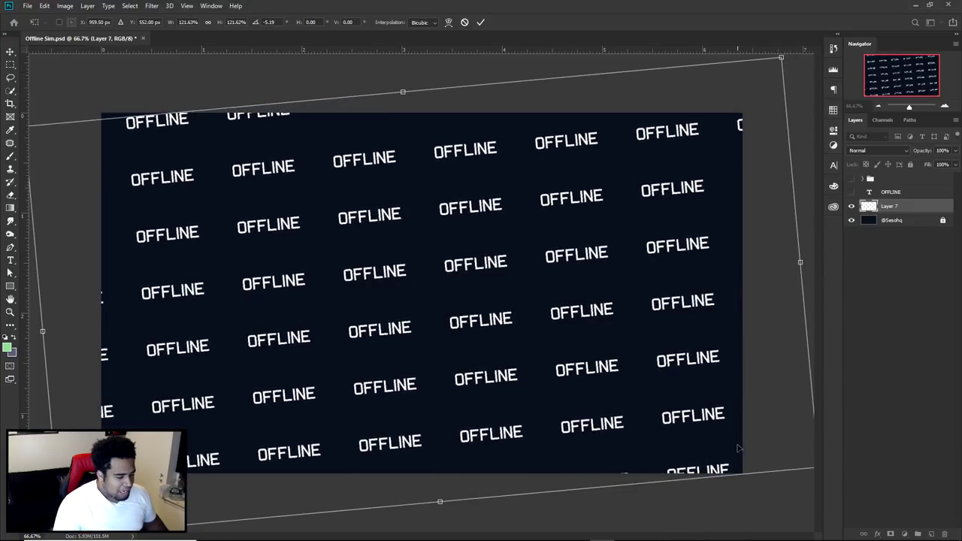
pyautogui.press('Return')
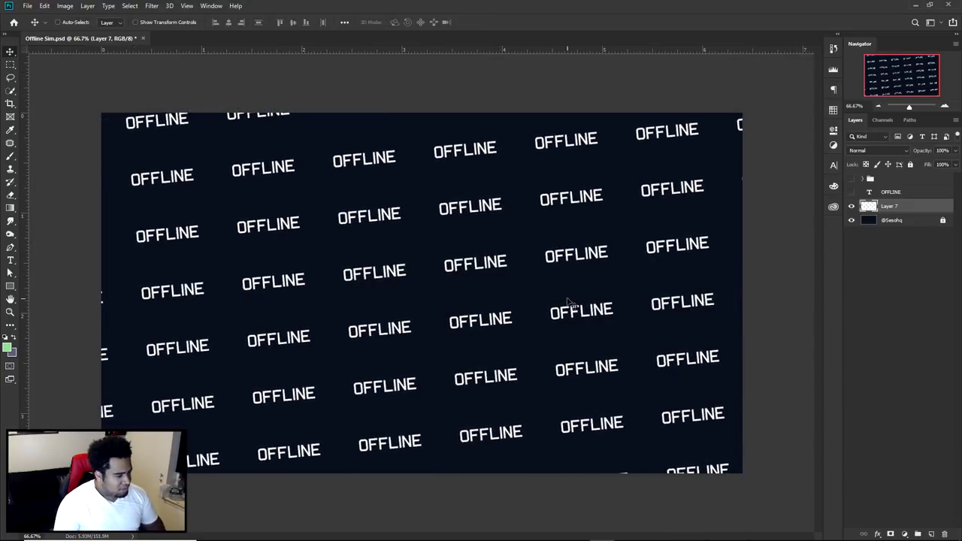
pyautogui.moveTo(570, 304); pyautogui.dragTo(451, 297)
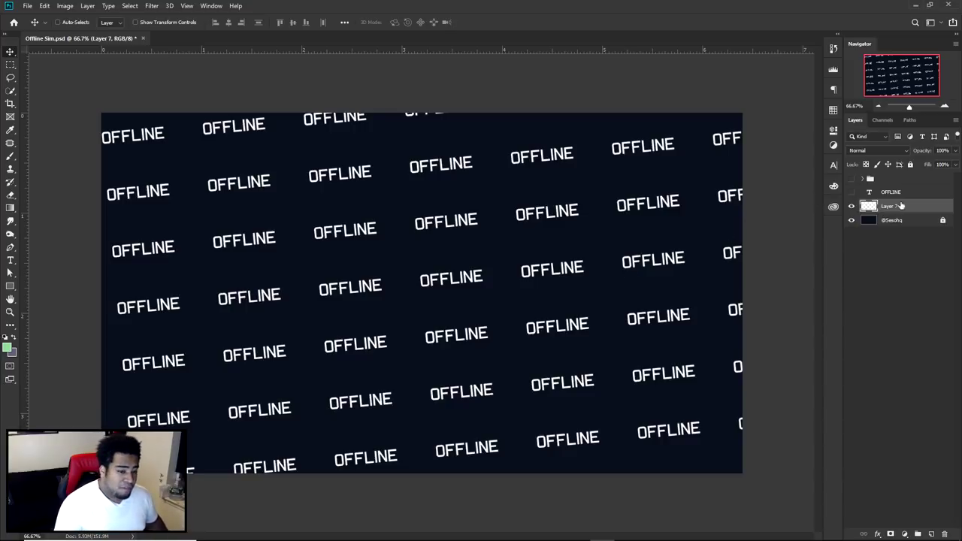
# Set the OFFLINE pattern layer's blend mode to Overlay and rename the layer Overlay
pyautogui.click(865, 149)
pyautogui.click(865, 272)
pyautogui.doubleClick(889, 205)
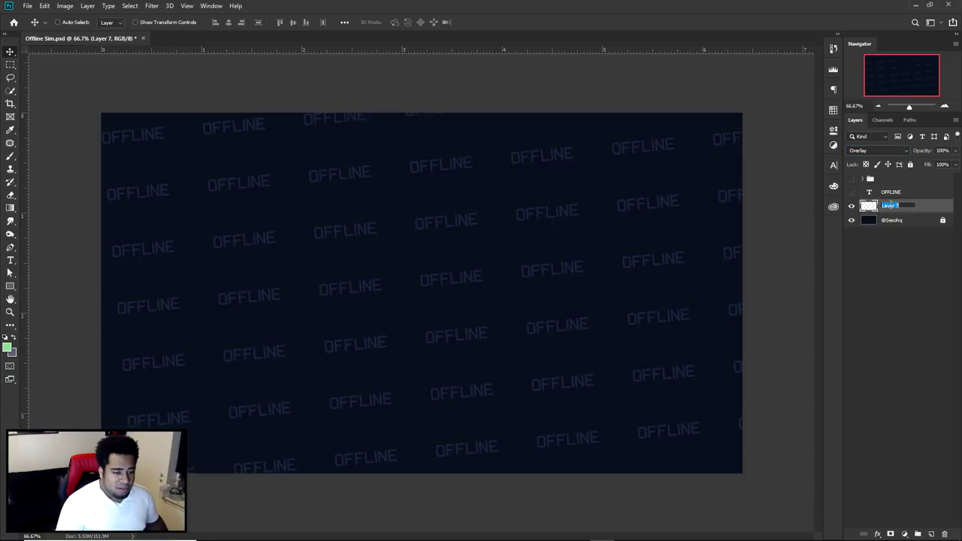
pyautogui.write('ov')
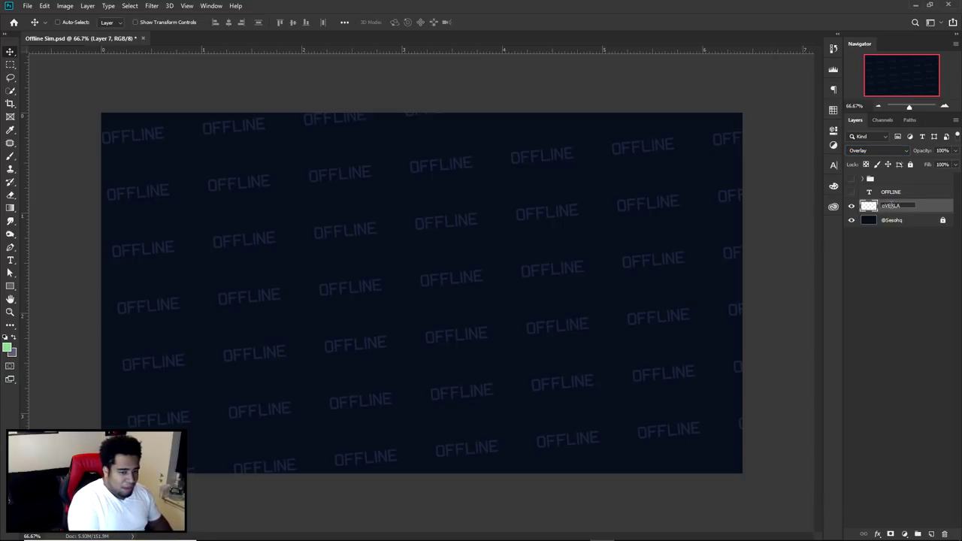
pyautogui.write('erlay')
pyautogui.press('Return')
# Duplicate the Overlay layer, set the copy's blend mode to Normal and hide the original
pyautogui.hotkey('ctrl', 'j')
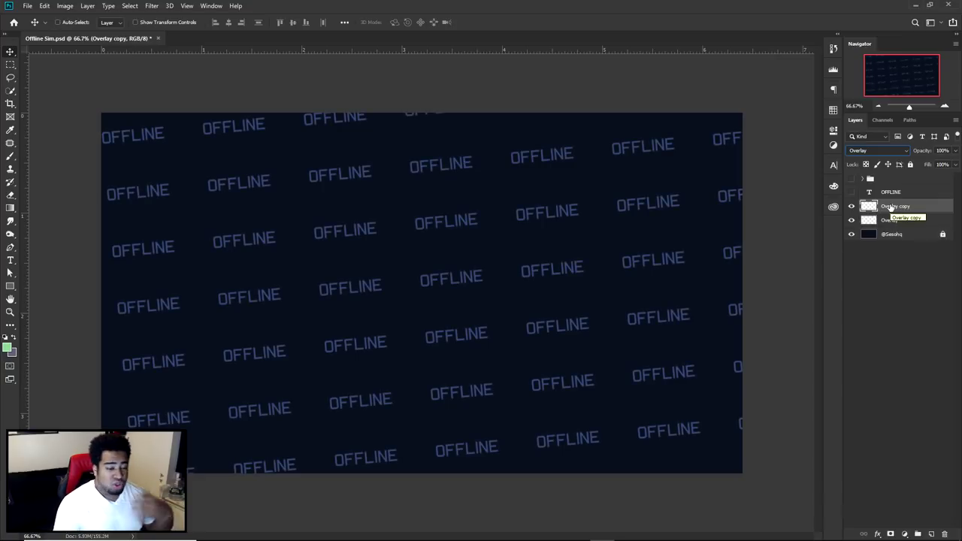
pyautogui.click(878, 150)
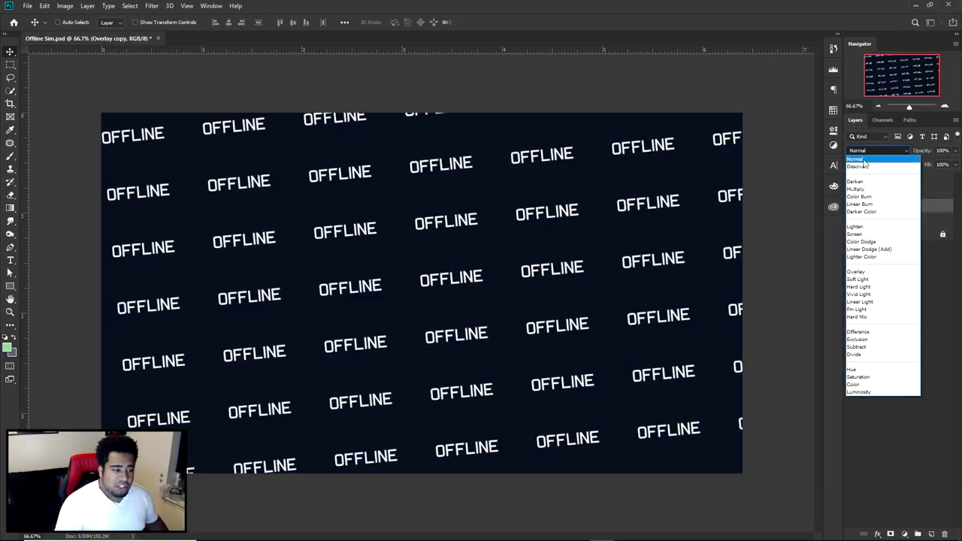
pyautogui.click(864, 157)
pyautogui.click(852, 220)
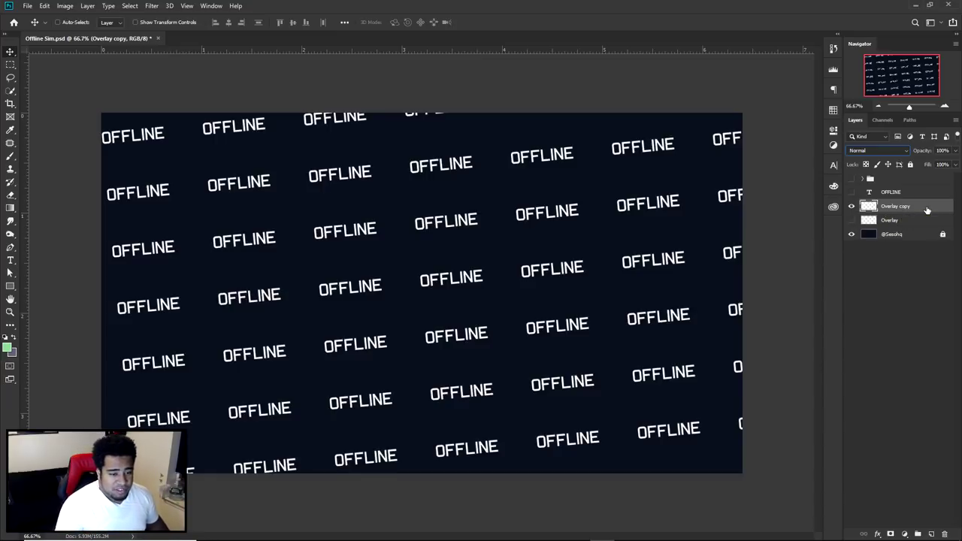
# Rename the duplicated pattern layer Grad
pyautogui.doubleClick(903, 205)
pyautogui.write('Grad')
pyautogui.press('Return')
# Add a Gradient Overlay to the Grad layer and open its gradient for editing
pyautogui.doubleClick(917, 207)
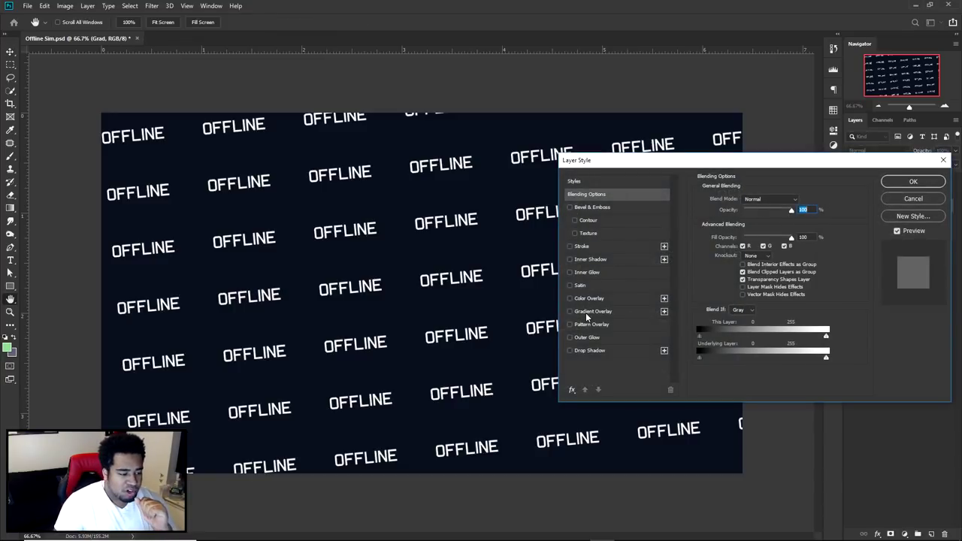
pyautogui.click(591, 311)
pyautogui.click(759, 224)
pyautogui.scroll(-5, 795, 359)
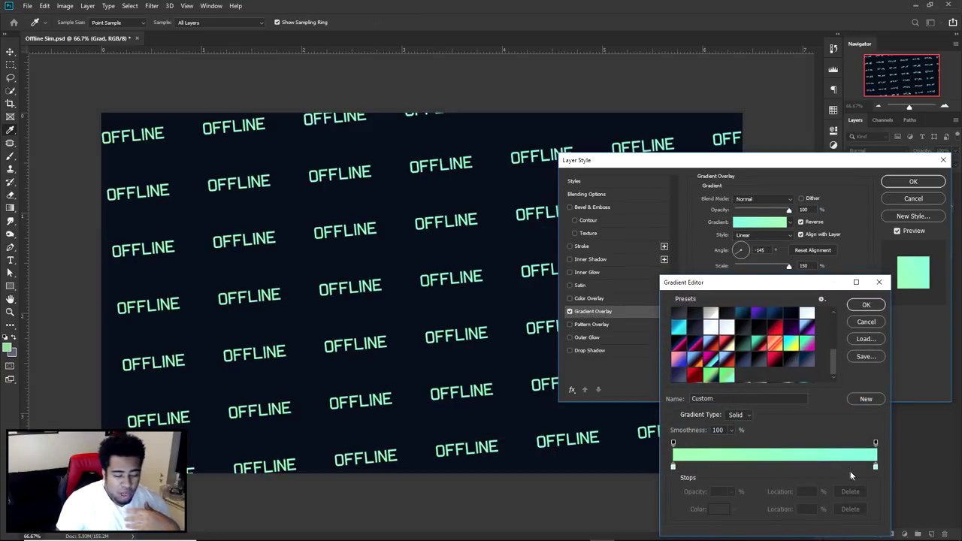
# Try colour #71ece5 for the gradient's cyan end stop, inspect both stop colours, and cancel the gradient edits
pyautogui.doubleClick(875, 469)
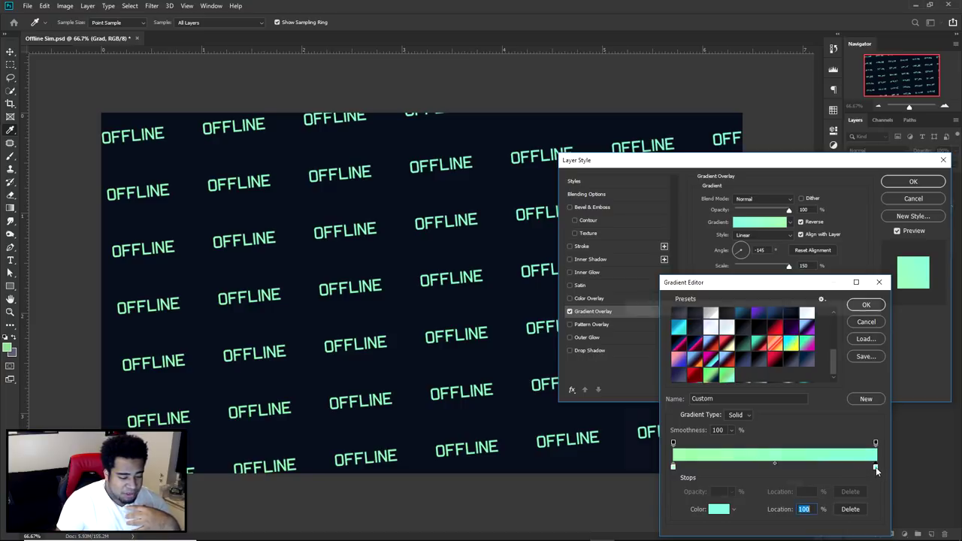
pyautogui.moveTo(766, 401); pyautogui.dragTo(767, 394)
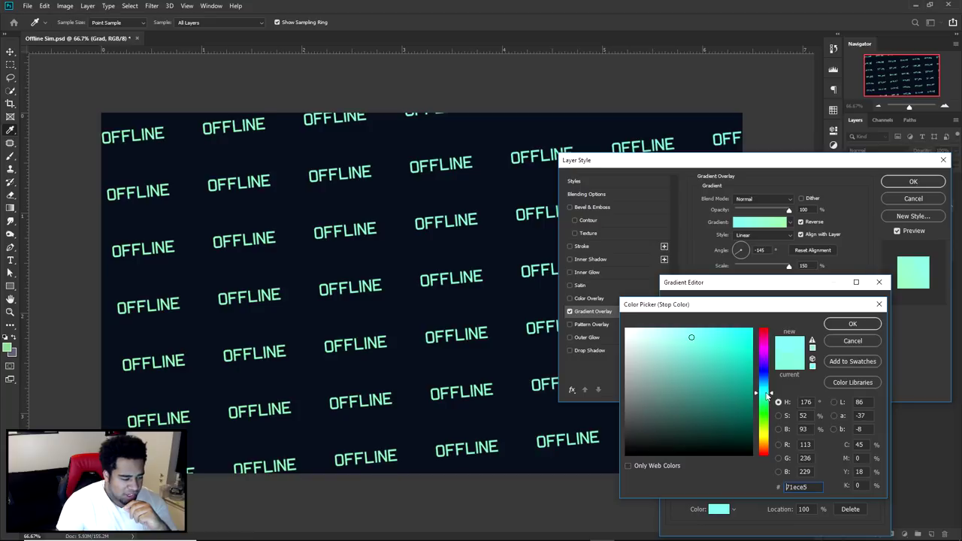
pyautogui.click(852, 324)
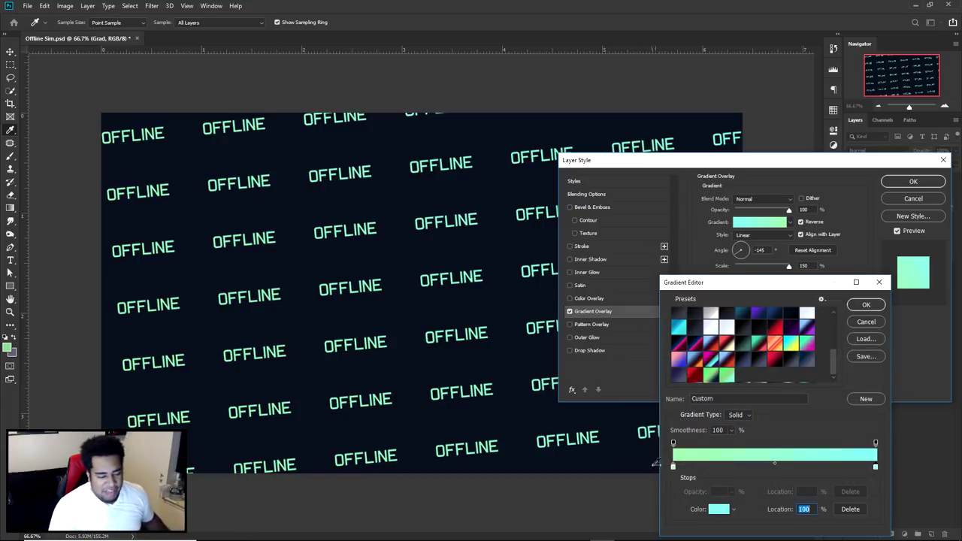
pyautogui.doubleClick(673, 467)
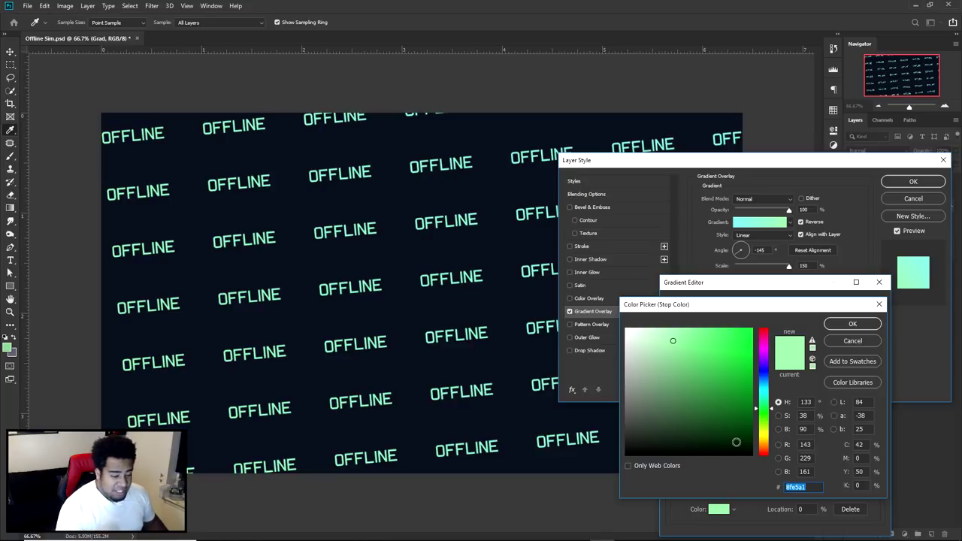
pyautogui.click(852, 324)
pyautogui.doubleClick(875, 468)
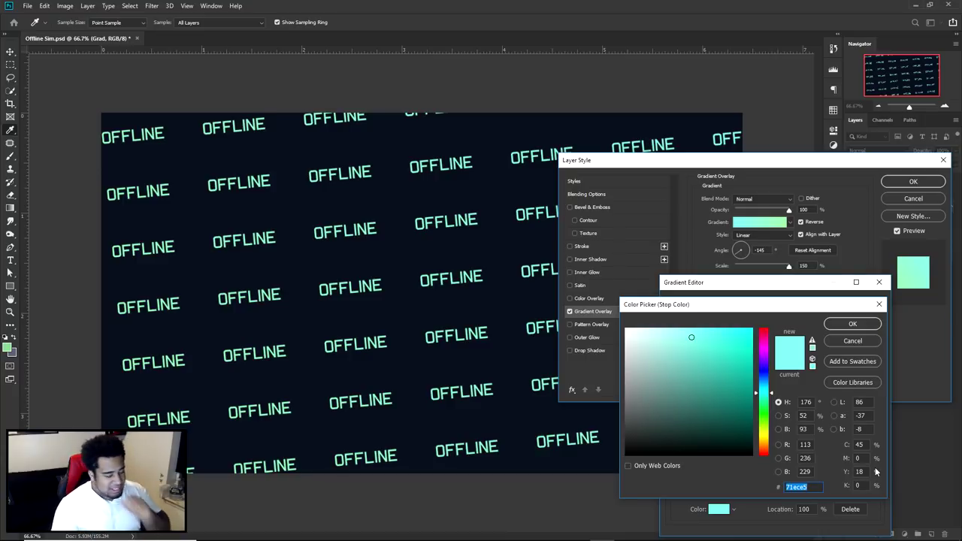
pyautogui.click(862, 343)
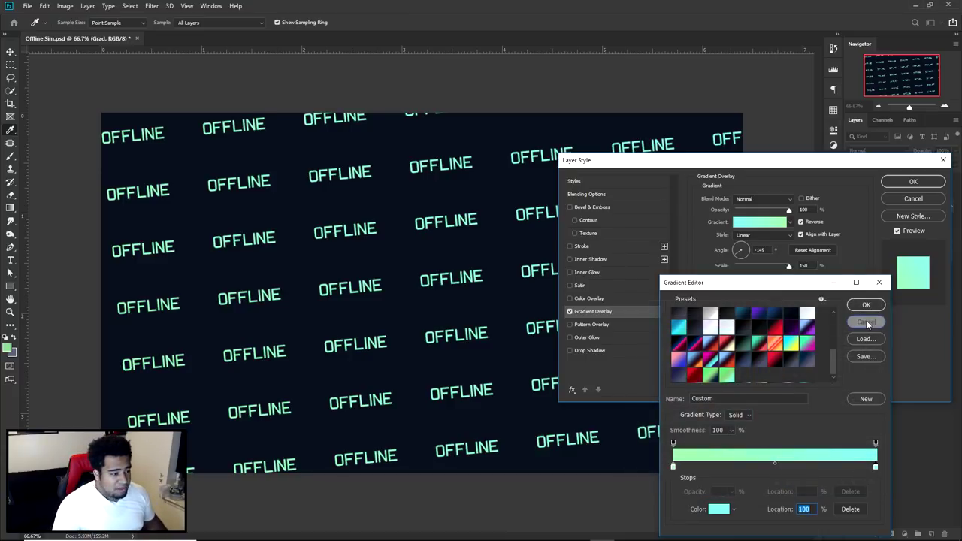
pyautogui.click(866, 321)
# Apply the Gradient Overlay to the Grad layer and set the overlay's scale to 100%
pyautogui.click(913, 182)
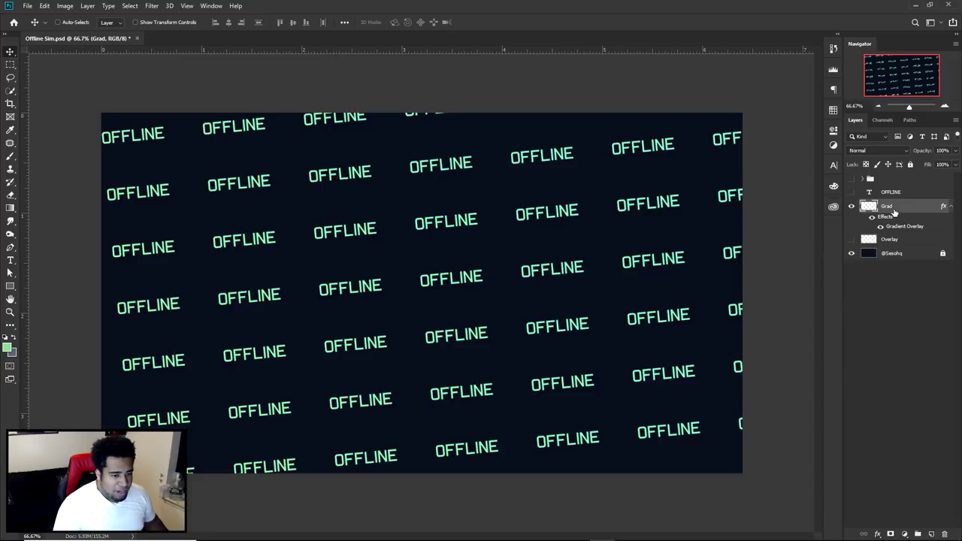
pyautogui.doubleClick(902, 231)
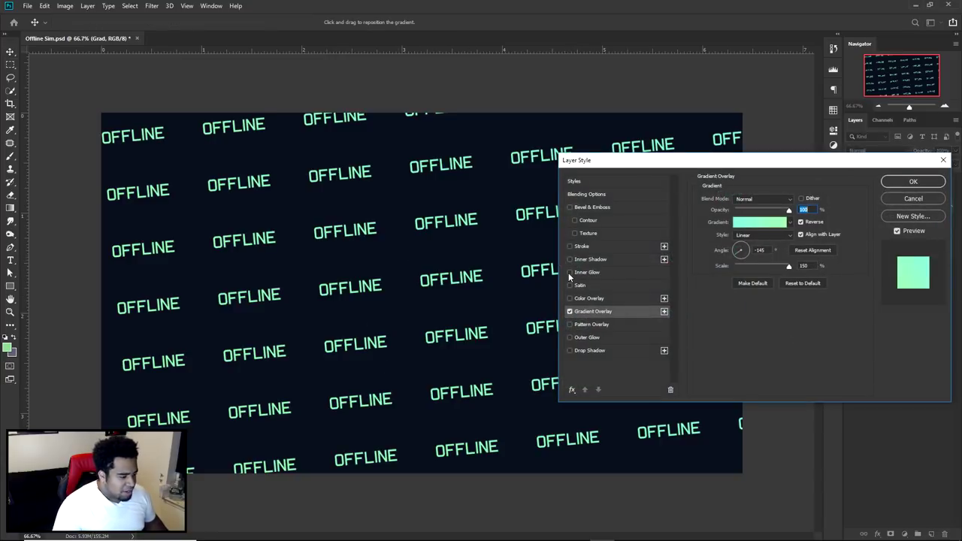
pyautogui.press('Tab')
pyautogui.press('Tab')
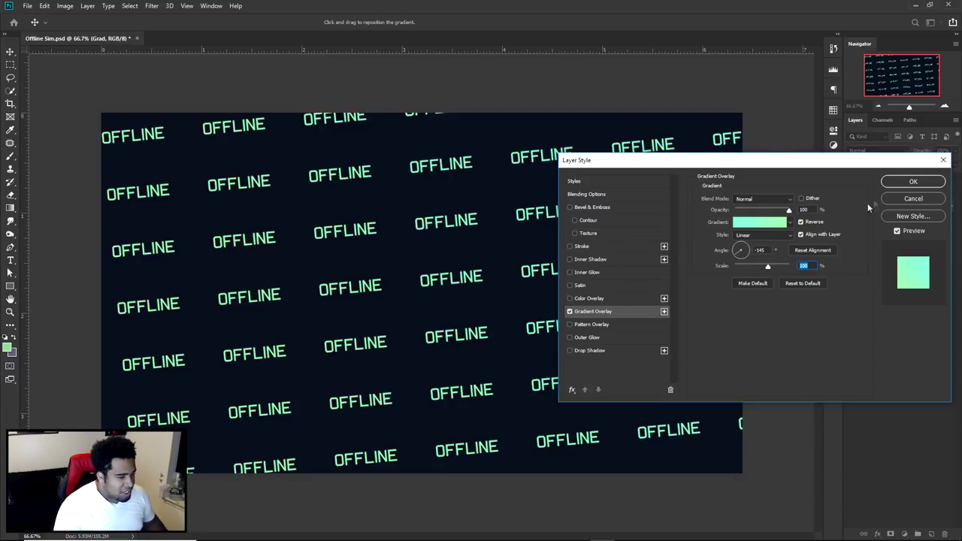
pyautogui.click(913, 181)
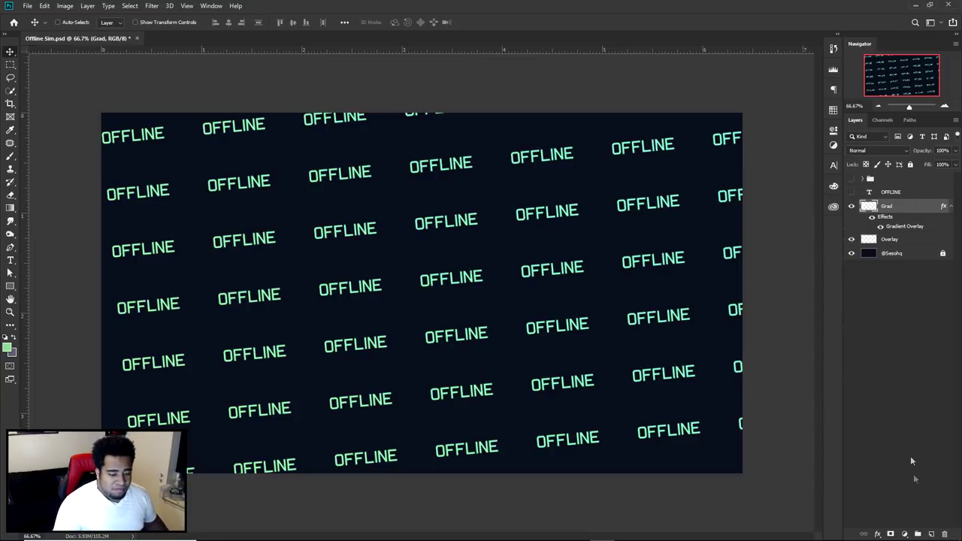
# Add a layer mask to the Grad layer and choose a splatter brush enlarged to 771 px
pyautogui.click(890, 535)
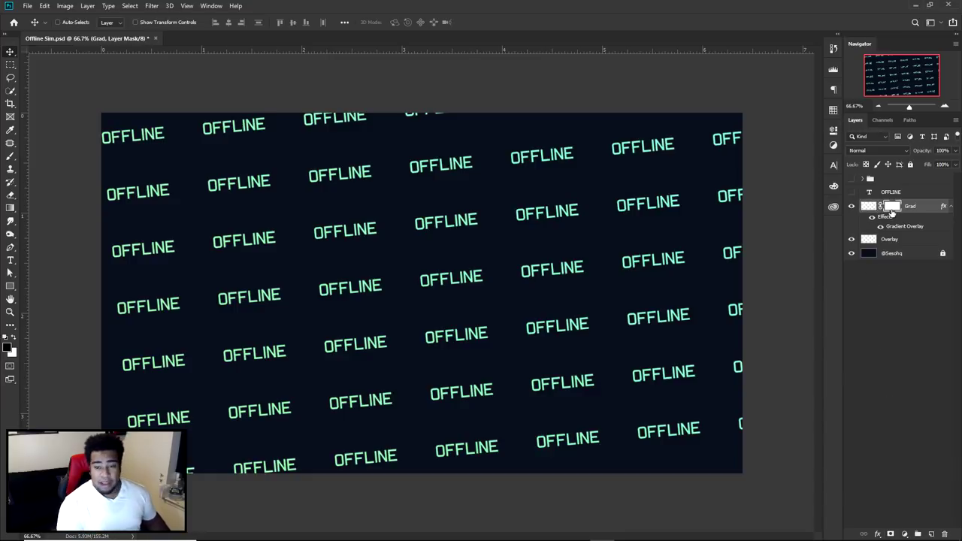
pyautogui.press('b')
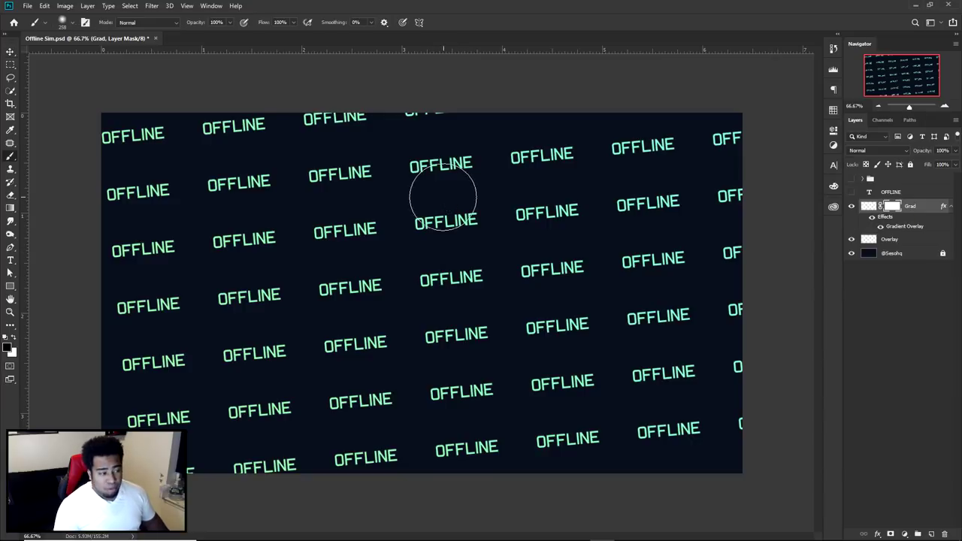
pyautogui.rightClick(393, 202)
pyautogui.click(494, 447)
pyautogui.moveTo(343, 366)
pyautogui.mouseDown()
pyautogui.moveTo(387, 371)
pyautogui.moveTo(379, 365)
pyautogui.mouseUp()
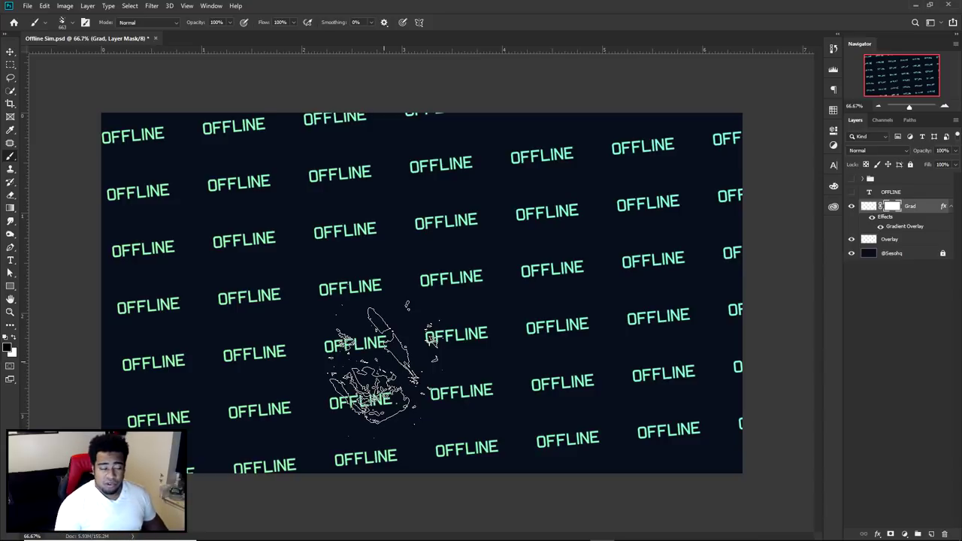
pyautogui.moveTo(406, 337); pyautogui.dragTo(432, 338)
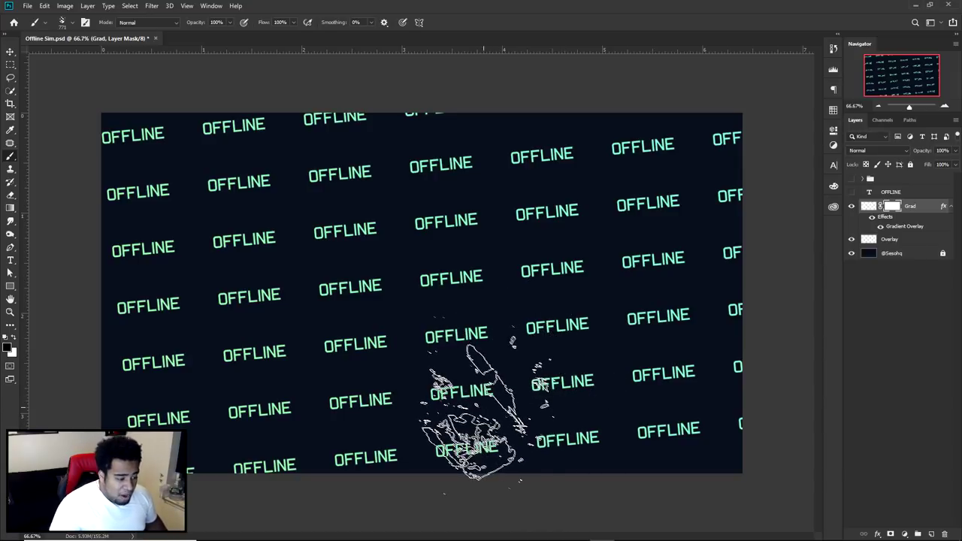
# Paint black splatter strokes across the Grad mask to hide parts of the green text, restoring some upper-middle text with white
pyautogui.moveTo(488, 414)
pyautogui.mouseDown()
pyautogui.moveTo(455, 354)
pyautogui.moveTo(461, 326)
pyautogui.moveTo(483, 419)
pyautogui.moveTo(428, 443)
pyautogui.mouseUp()
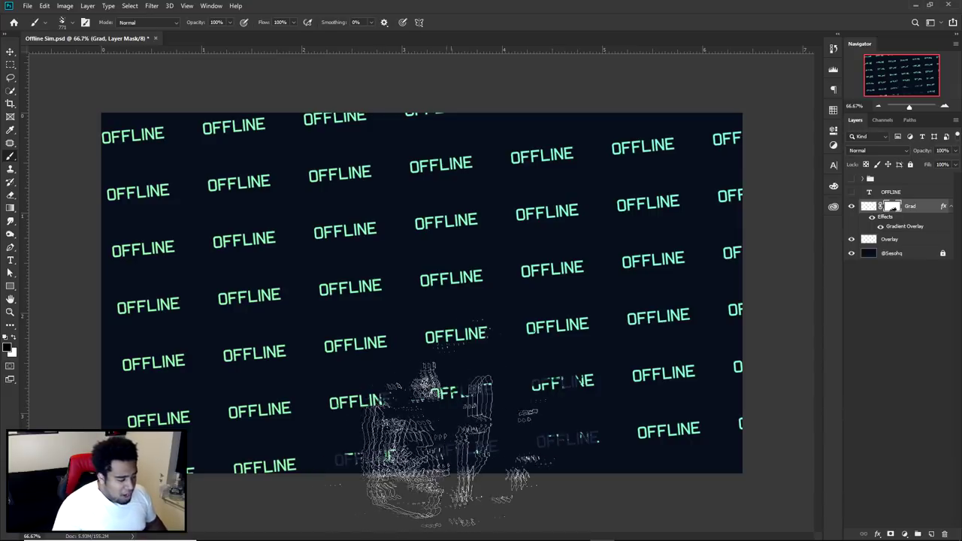
pyautogui.hotkey('ctrl', 'z')
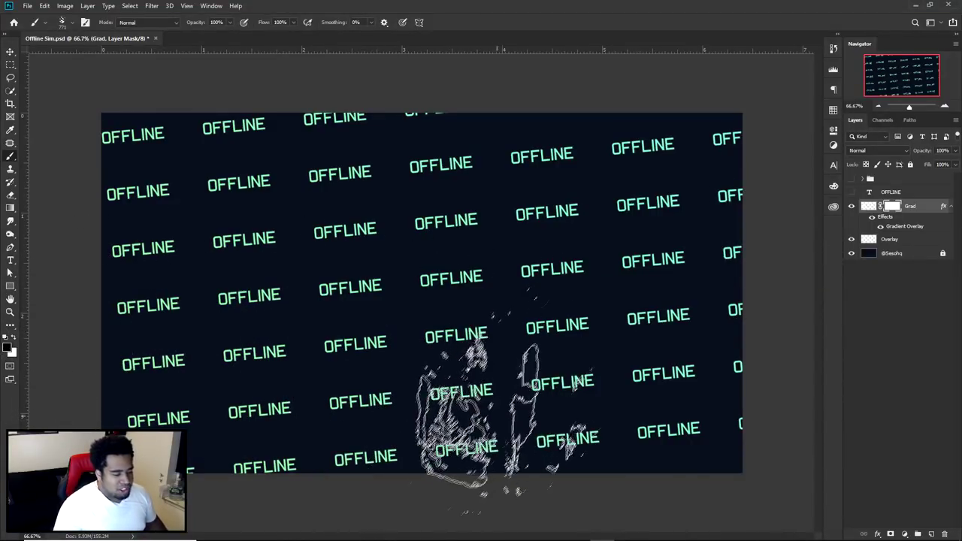
pyautogui.moveTo(511, 402)
pyautogui.mouseDown()
pyautogui.moveTo(361, 474)
pyautogui.moveTo(380, 457)
pyautogui.moveTo(393, 188)
pyautogui.moveTo(177, 278)
pyautogui.moveTo(308, 270)
pyautogui.mouseUp()
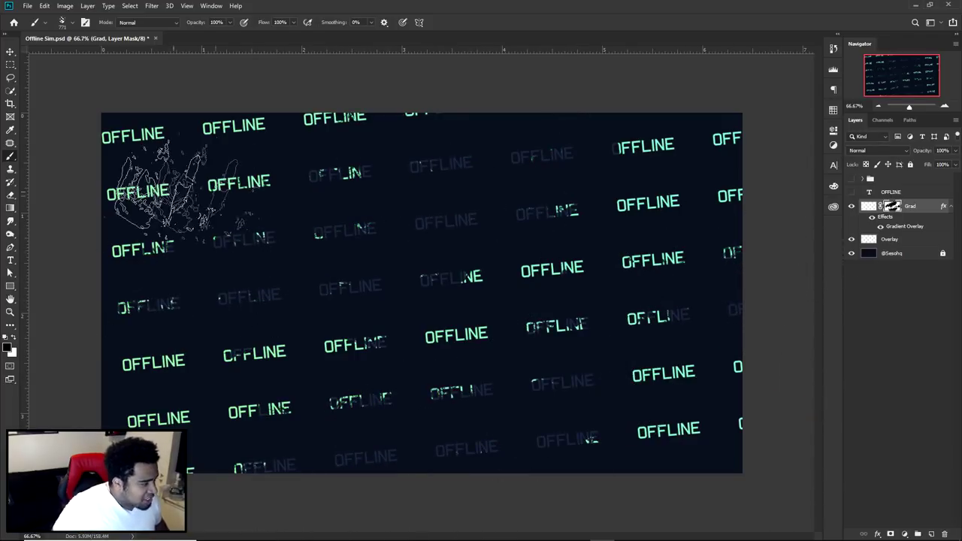
pyautogui.moveTo(139, 94)
pyautogui.mouseDown()
pyautogui.moveTo(122, 115)
pyautogui.moveTo(255, 151)
pyautogui.mouseUp()
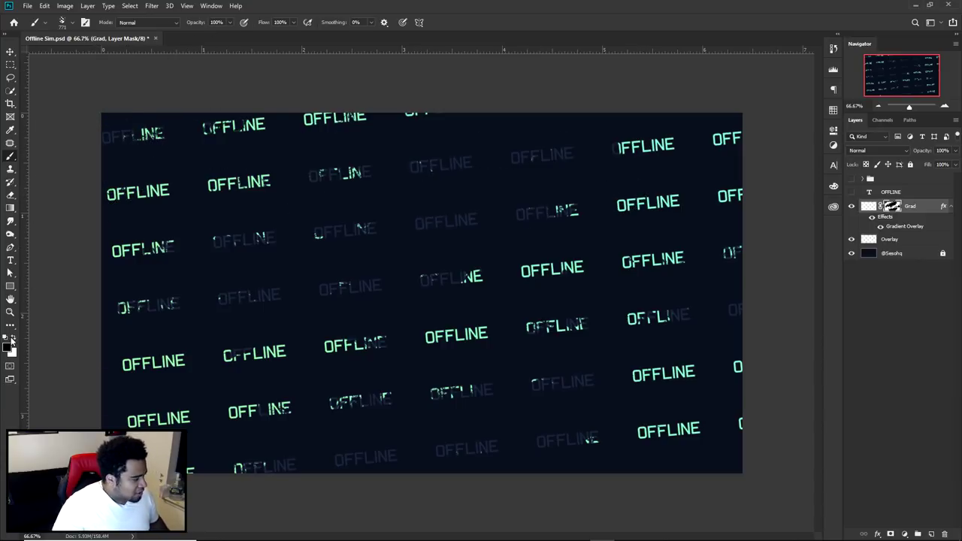
pyautogui.moveTo(481, 157)
pyautogui.mouseDown()
pyautogui.moveTo(530, 113)
pyautogui.moveTo(494, 147)
pyautogui.mouseUp()
pyautogui.hotkey('ctrl', 'z')
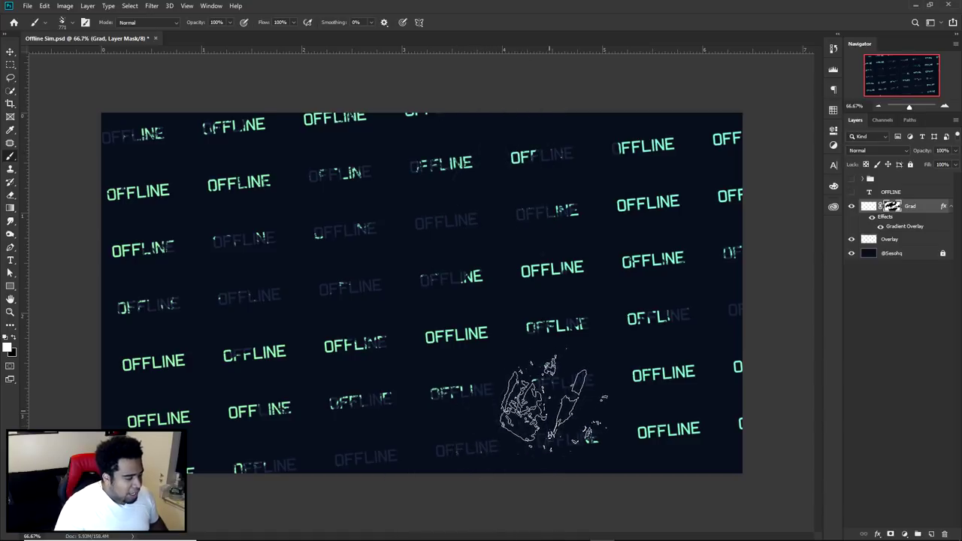
# Add a layer mask to the Overlay layer and choose a soft round brush enlarged to 864 px
pyautogui.click(882, 240)
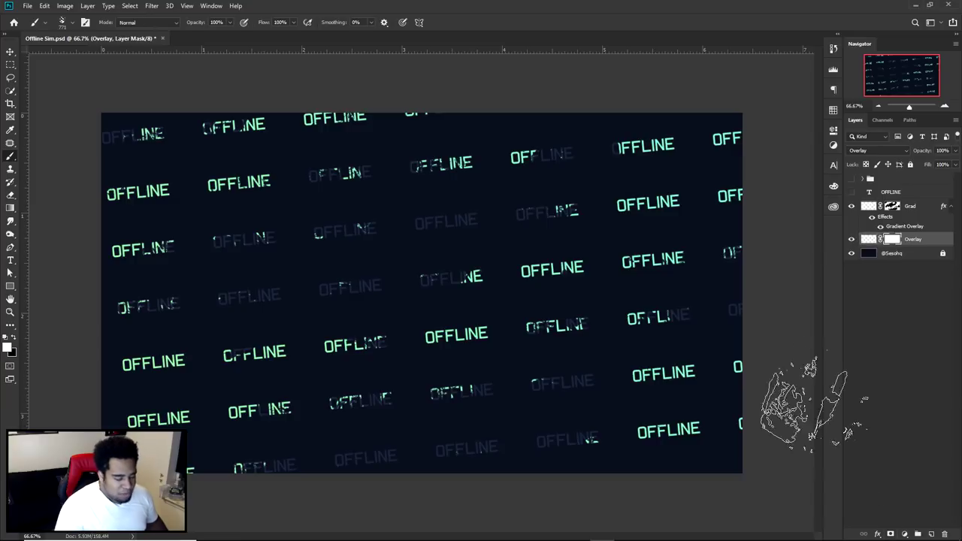
pyautogui.rightClick(463, 229)
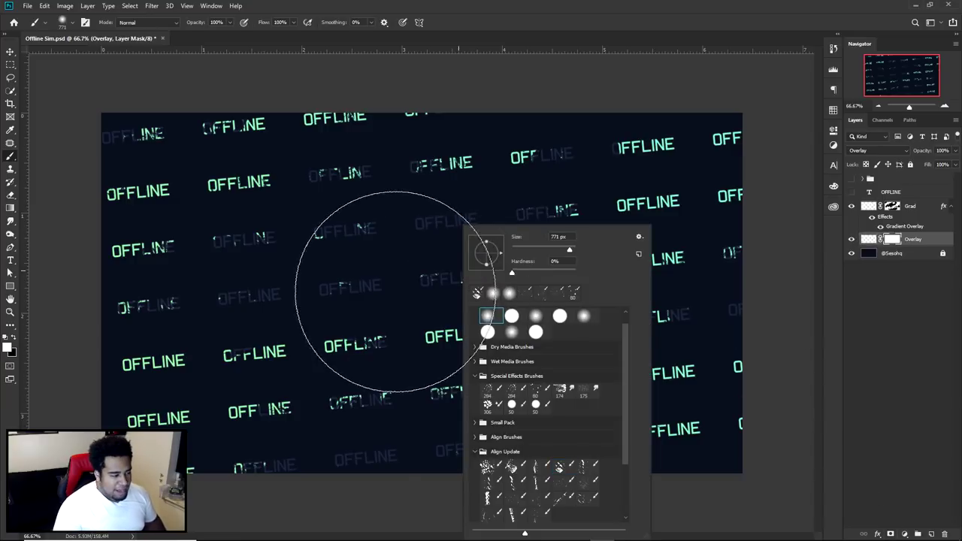
pyautogui.keyDown('alt'); pyautogui.rightClick(354, 333); pyautogui.keyUp('alt')
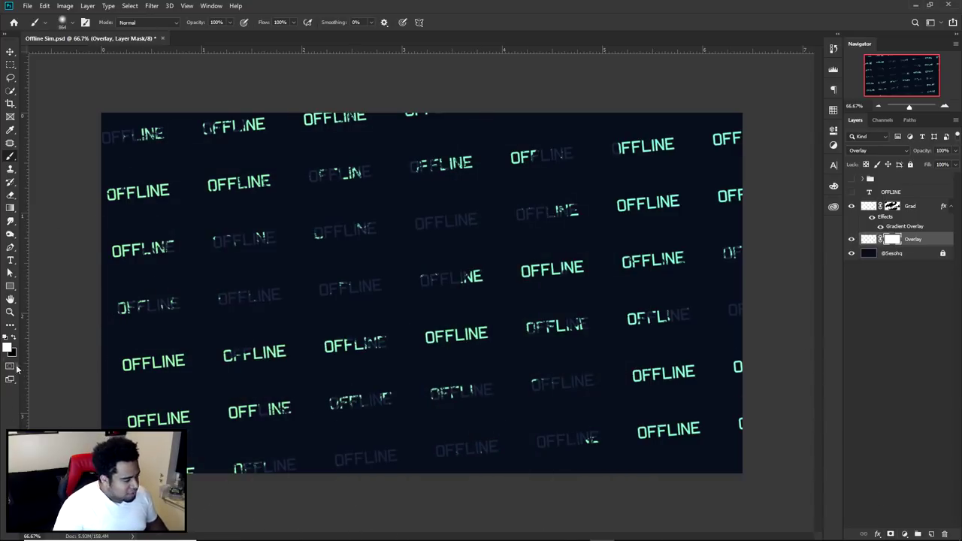
# Paint soft black strokes in scattered areas of the Overlay mask to fade the dark text, enlarging the brush to 999 px
pyautogui.moveTo(536, 502)
pyautogui.mouseDown()
pyautogui.moveTo(447, 533)
pyautogui.moveTo(412, 511)
pyautogui.mouseUp()
pyautogui.keyDown('alt'); pyautogui.rightClick(369, 423); pyautogui.keyUp('alt')
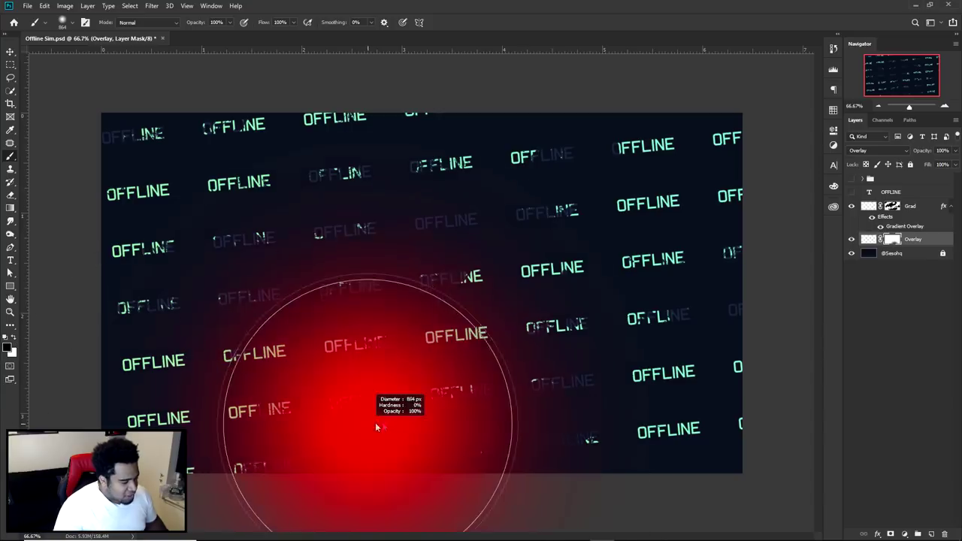
pyautogui.click(260, 265)
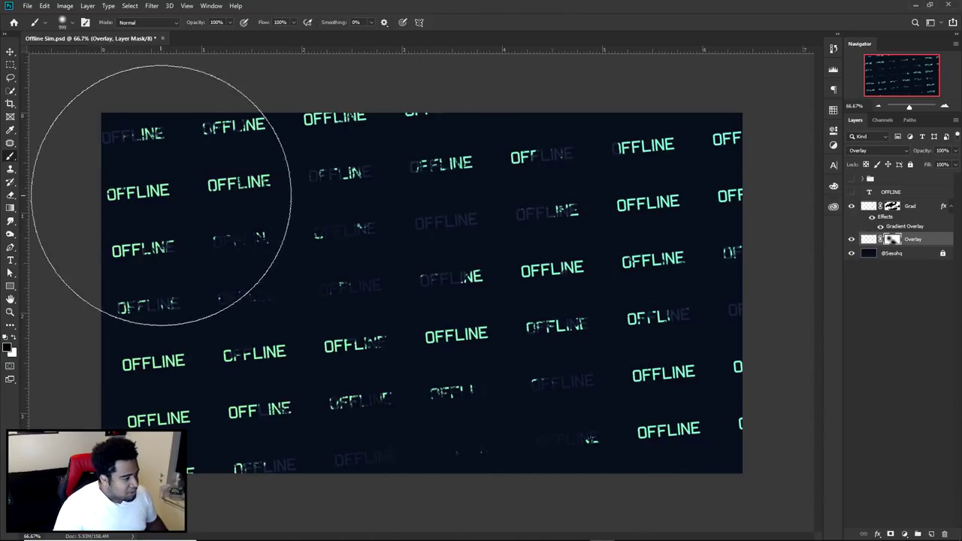
pyautogui.click(597, 121)
pyautogui.moveTo(746, 267)
pyautogui.mouseDown()
pyautogui.moveTo(698, 348)
pyautogui.moveTo(140, 450)
pyautogui.moveTo(322, 376)
pyautogui.mouseUp()
# Paint black splatter strokes on the Grad layer's mask to break up more of the green text across the canvas
pyautogui.hotkey('alt', ']')
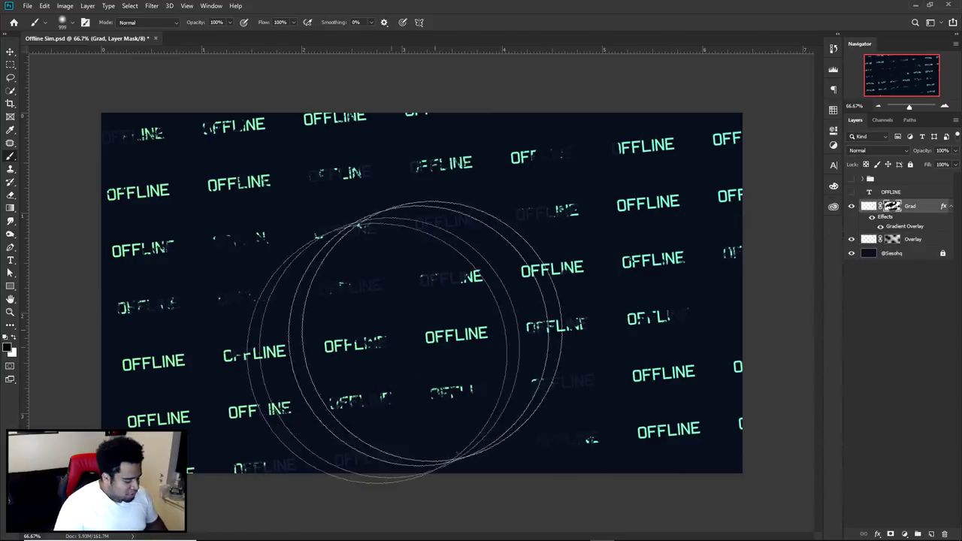
pyautogui.rightClick(320, 385)
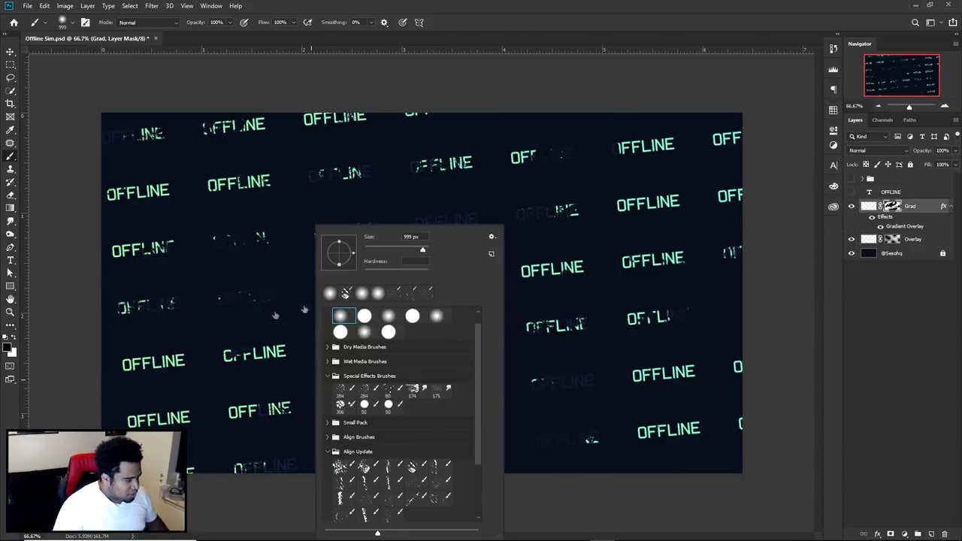
pyautogui.doubleClick(346, 293)
pyautogui.moveTo(160, 374)
pyautogui.mouseDown()
pyautogui.moveTo(113, 382)
pyautogui.moveTo(180, 397)
pyautogui.moveTo(207, 366)
pyautogui.moveTo(129, 313)
pyautogui.mouseUp()
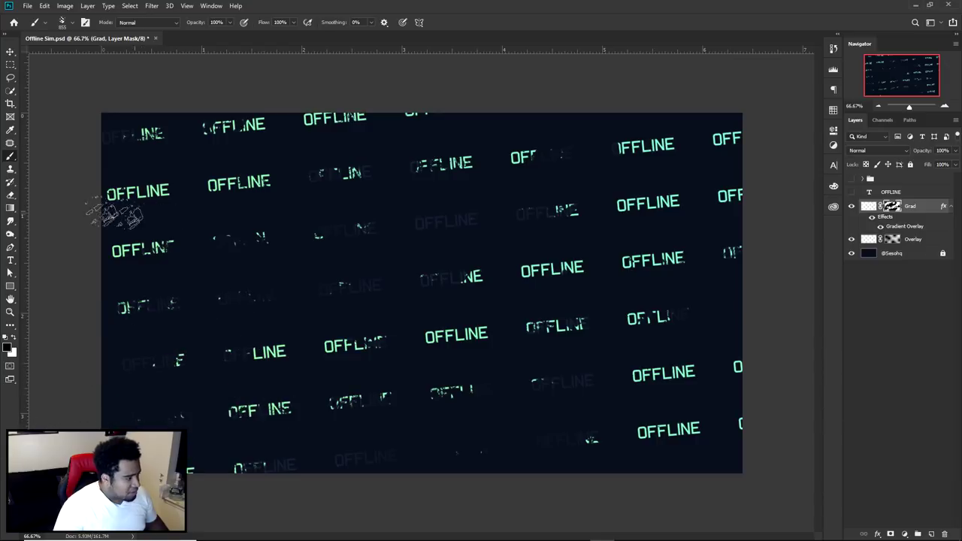
pyautogui.moveTo(587, 288)
pyautogui.mouseDown()
pyautogui.moveTo(589, 249)
pyautogui.moveTo(537, 215)
pyautogui.moveTo(349, 223)
pyautogui.moveTo(574, 373)
pyautogui.moveTo(496, 241)
pyautogui.mouseUp()
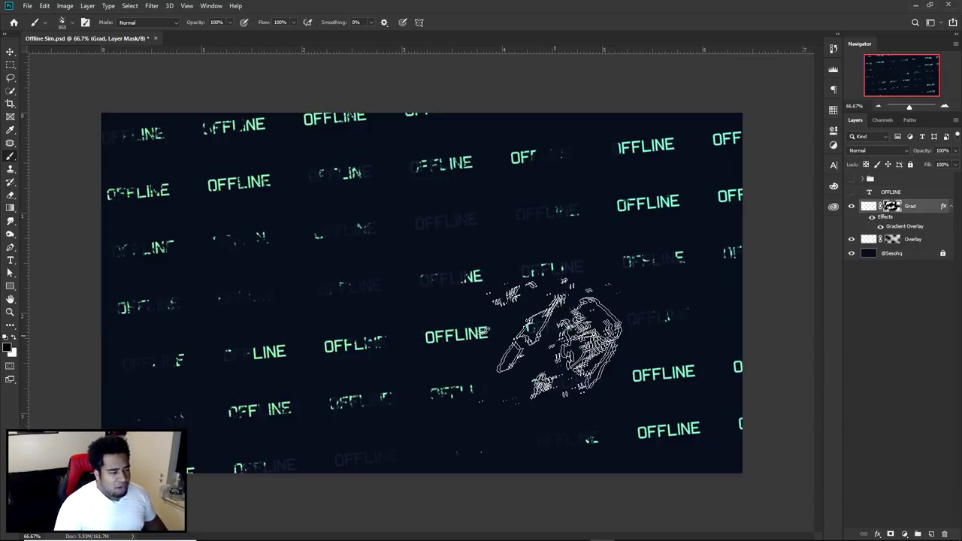
pyautogui.click(320, 346)
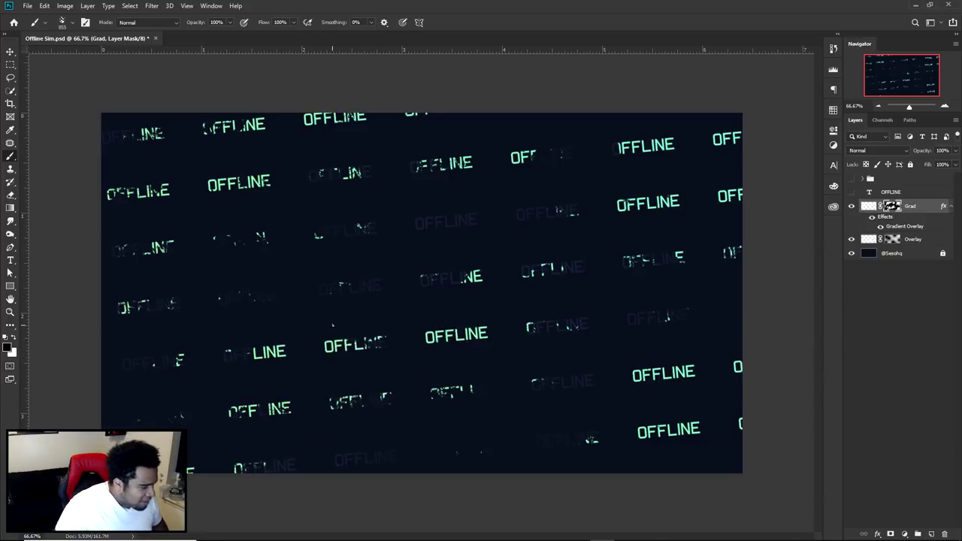
pyautogui.click(262, 181)
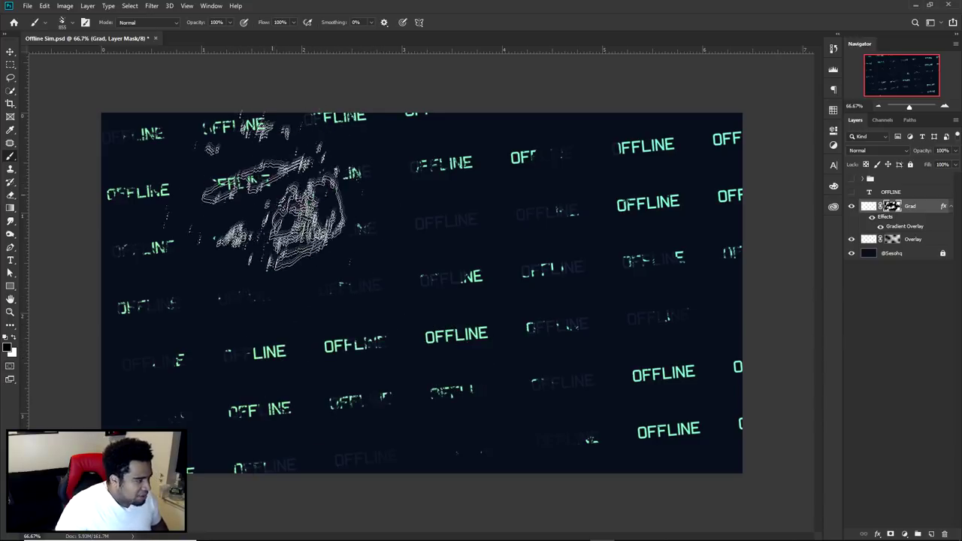
pyautogui.click(676, 444)
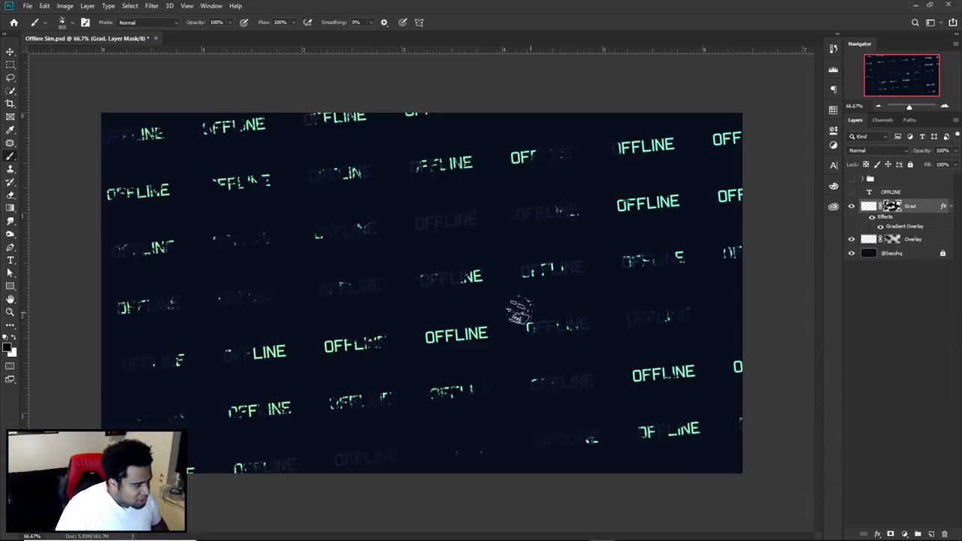
pyautogui.press('v')
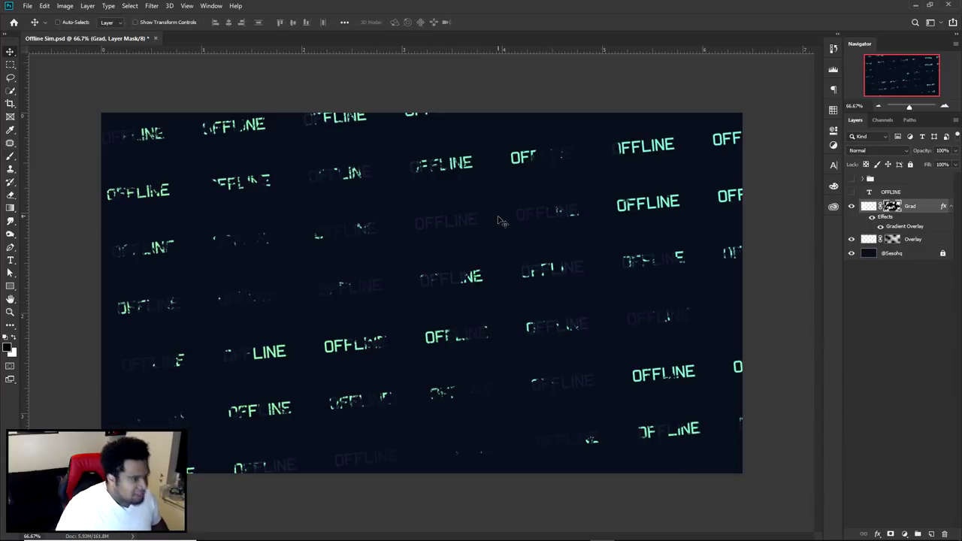
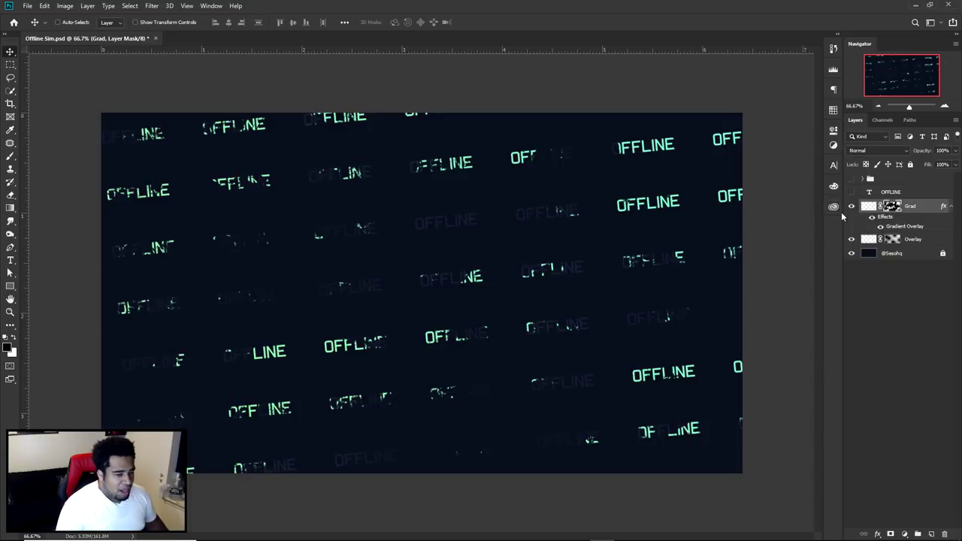
# Duplicate the Overlay layer above Grad, rename the copy Stroke, and fill its layer mask with white
pyautogui.click(913, 240)
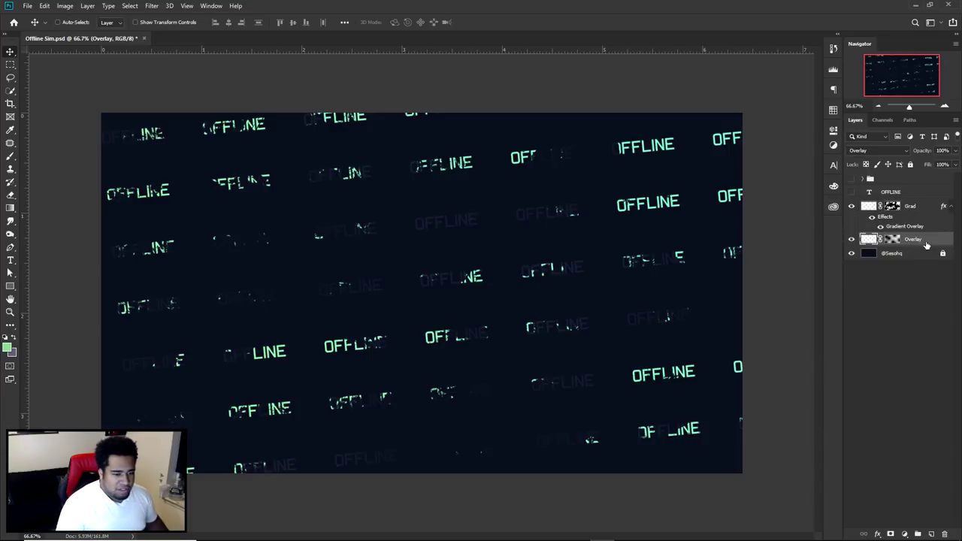
pyautogui.click(851, 239)
pyautogui.moveTo(918, 241); pyautogui.dragTo(906, 206)
pyautogui.doubleClick(919, 210)
pyautogui.write('Stroke')
pyautogui.press('Return')
pyautogui.click(892, 206)
pyautogui.hotkey('ctrl', 'BackSpace')
# Set the Stroke layer's blend mode to Normal and its fill to 0%
pyautogui.click(875, 152)
pyautogui.click(869, 161)
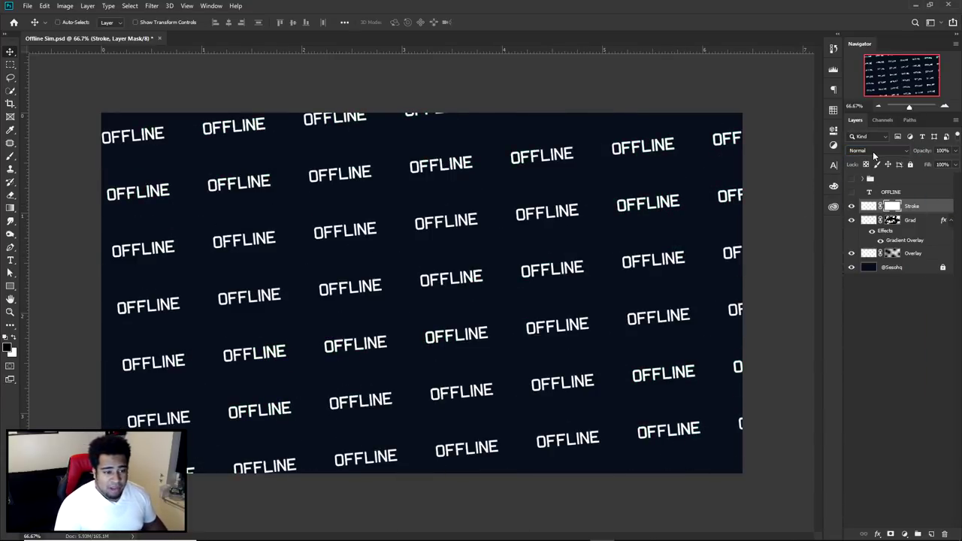
pyautogui.click(955, 166)
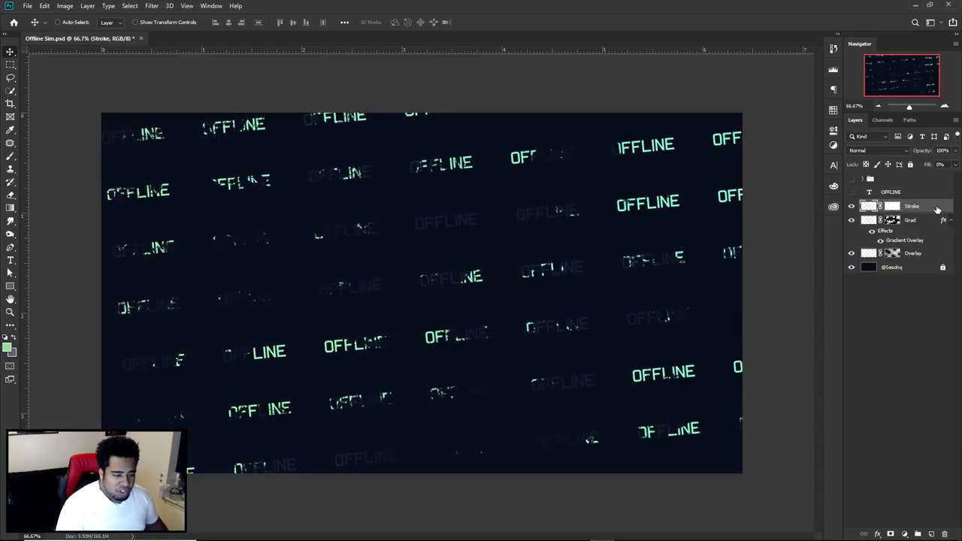
# Apply a white 1 px centre-positioned stroke to the Stroke layer, and rasterize its layer style
pyautogui.doubleClick(937, 209)
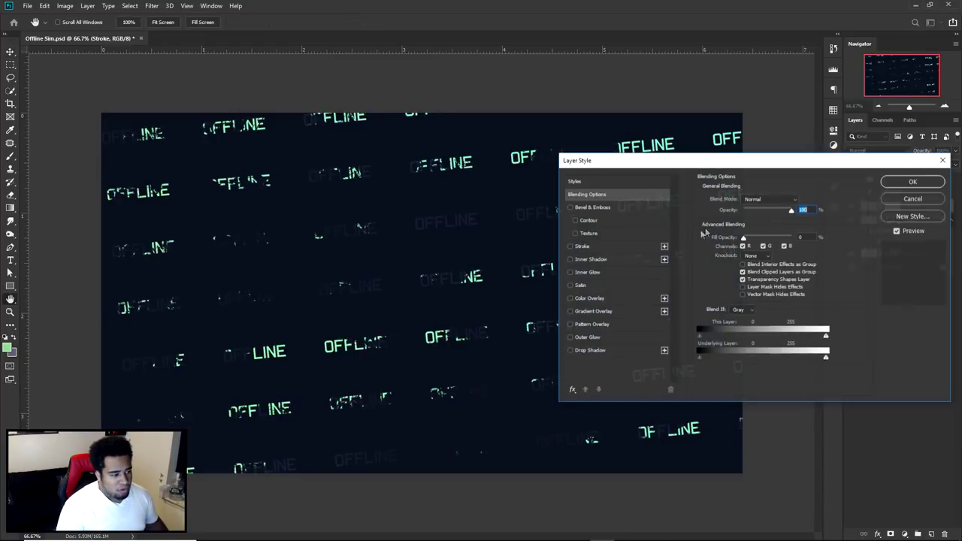
pyautogui.click(582, 246)
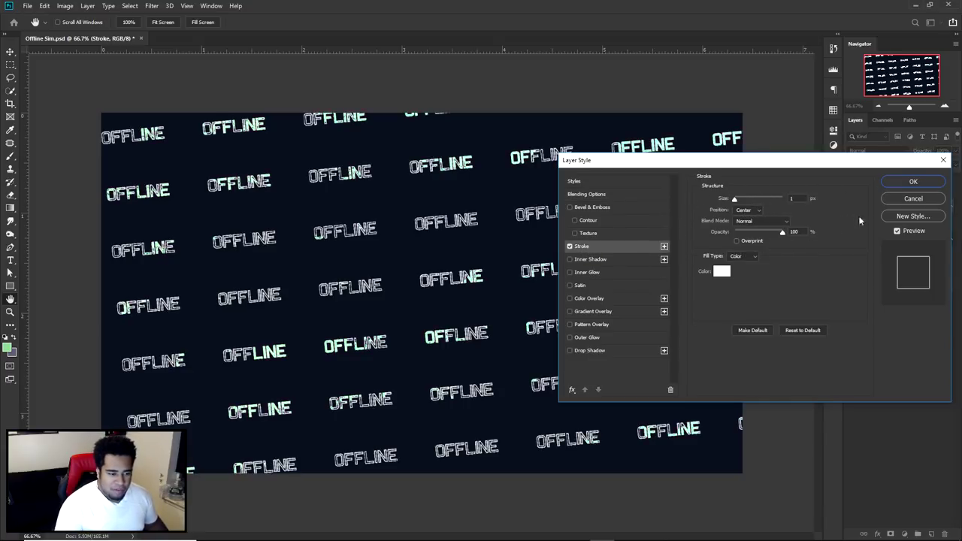
pyautogui.click(913, 184)
pyautogui.rightClick(915, 207)
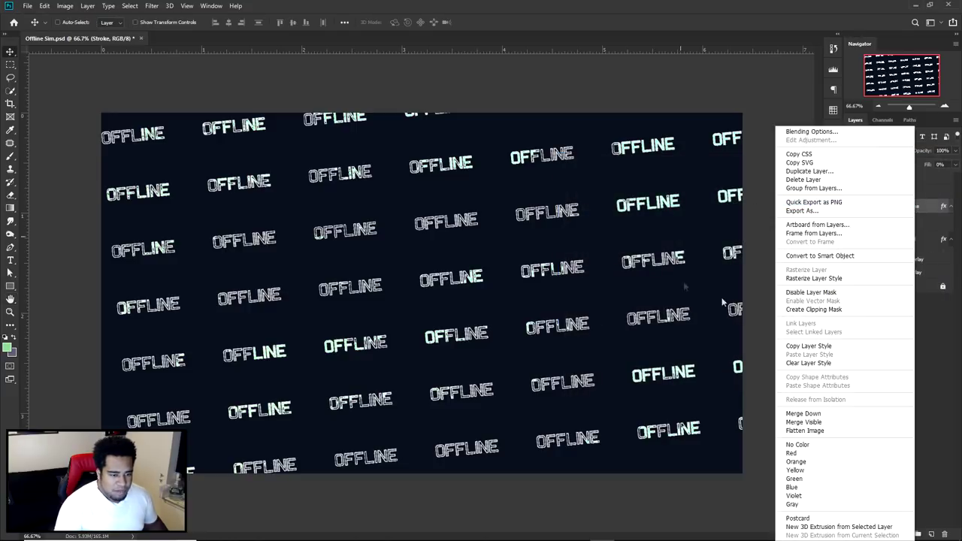
pyautogui.click(816, 277)
# Set the Stroke layer's blend mode to Overlay and offset its outlined text up and left from the green text
pyautogui.moveTo(596, 233)
pyautogui.mouseDown()
pyautogui.moveTo(586, 252)
pyautogui.moveTo(568, 254)
pyautogui.mouseUp()
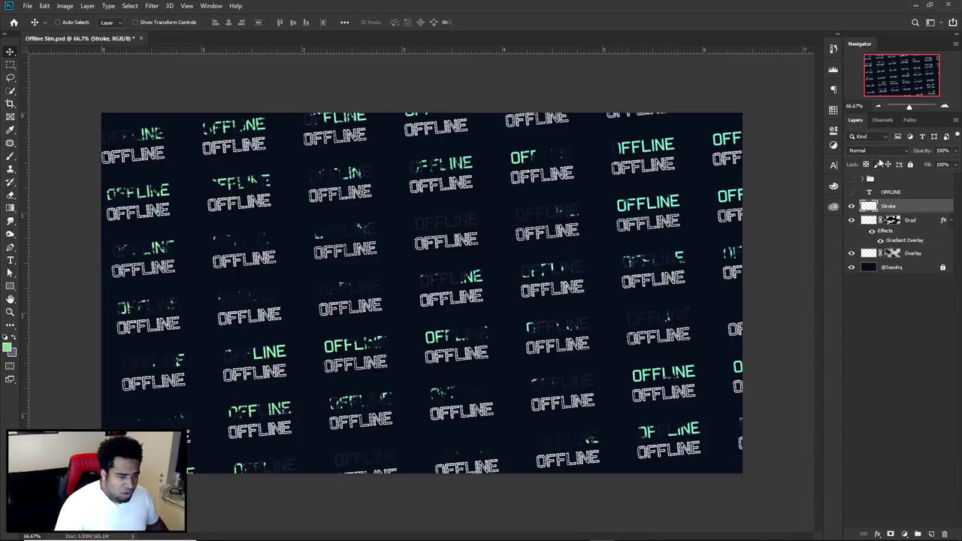
pyautogui.click(878, 150)
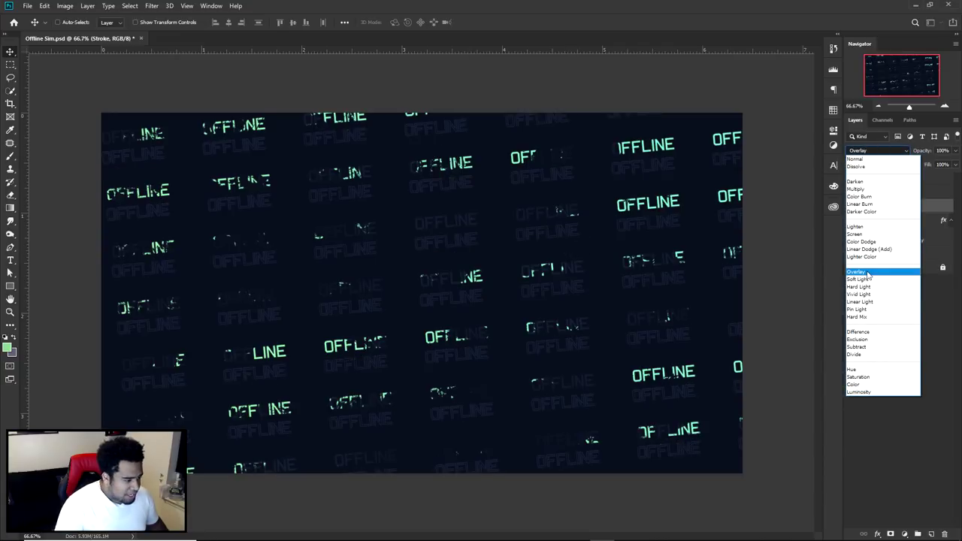
pyautogui.click(868, 272)
pyautogui.moveTo(595, 273)
pyautogui.mouseDown()
pyautogui.moveTo(569, 233)
pyautogui.moveTo(576, 226)
pyautogui.mouseUp()
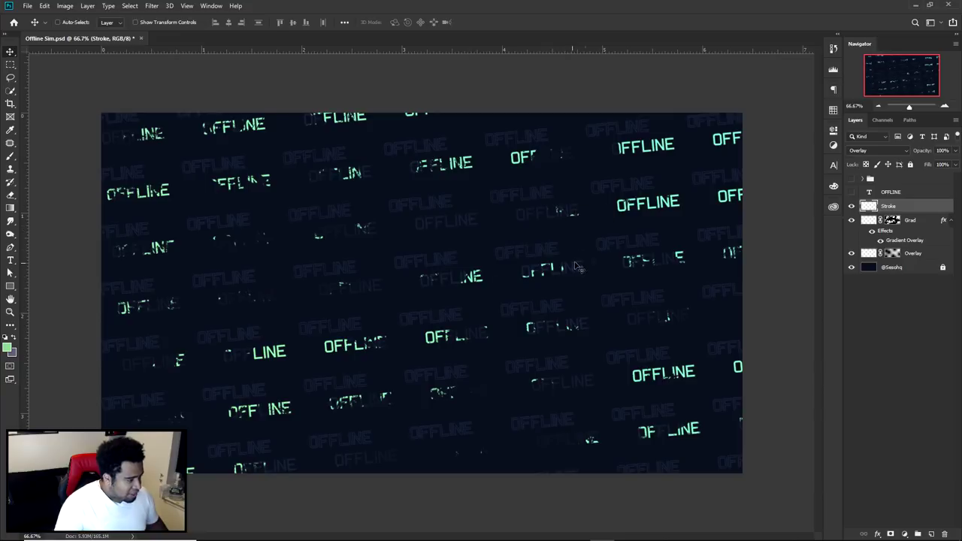
# Add a layer mask to the Stroke layer and ready the brush with black as the foreground colour
pyautogui.click(893, 533)
pyautogui.press('x')
pyautogui.press('b')
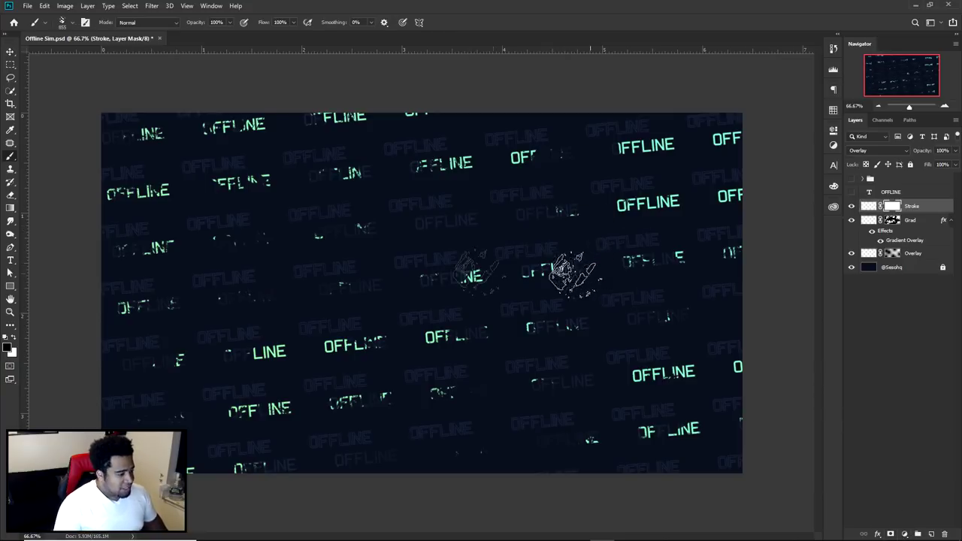
# Fade parts of the outlined text on the Stroke mask with black, using large soft round brushes of 1182 px and 1095 px
pyautogui.click(463, 317)
pyautogui.moveTo(373, 303)
pyautogui.mouseDown()
pyautogui.moveTo(429, 303)
pyautogui.moveTo(408, 303)
pyautogui.mouseUp()
pyautogui.moveTo(408, 140); pyautogui.dragTo(356, 139)
pyautogui.click(461, 438)
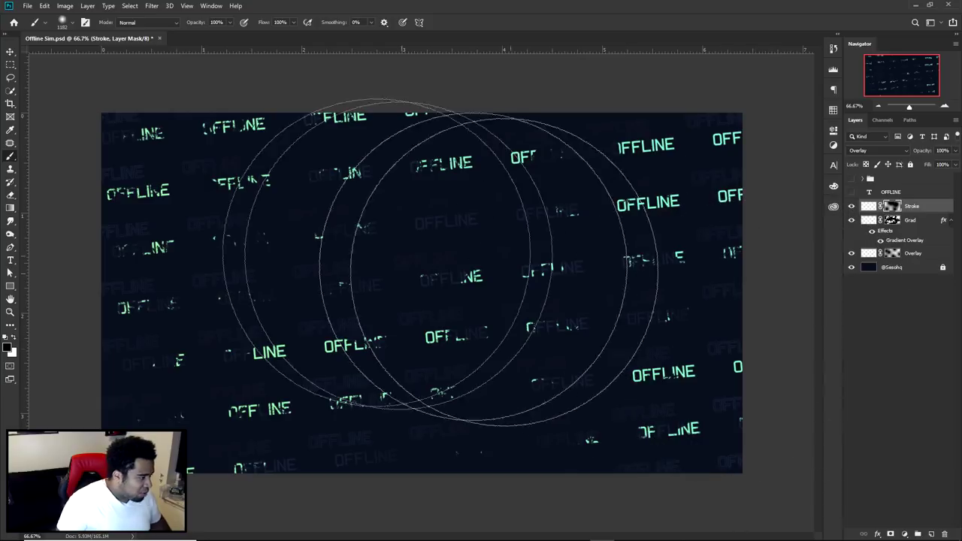
pyautogui.keyDown('alt'); pyautogui.rightClick(224, 291); pyautogui.keyUp('alt')
pyautogui.moveTo(224, 292); pyautogui.dragTo(203, 292)
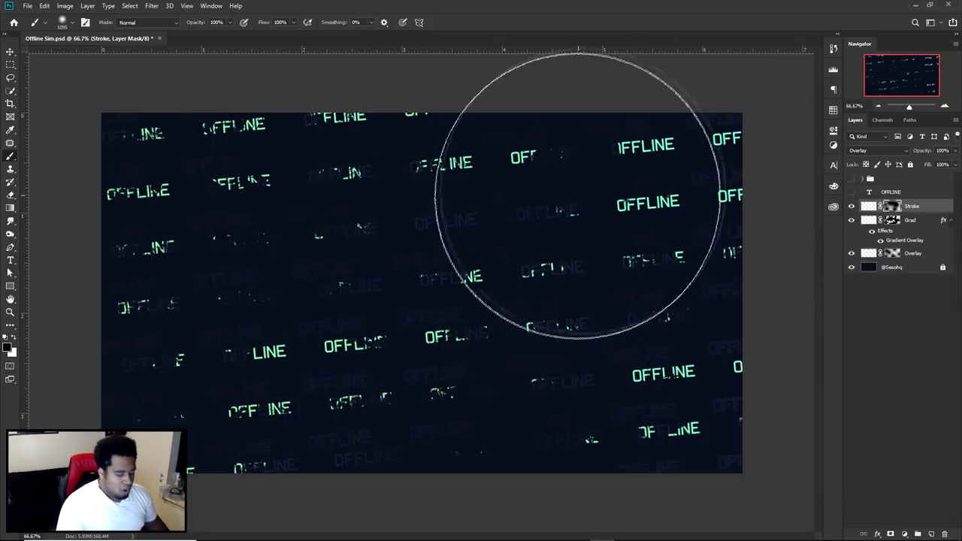
pyautogui.press('v')
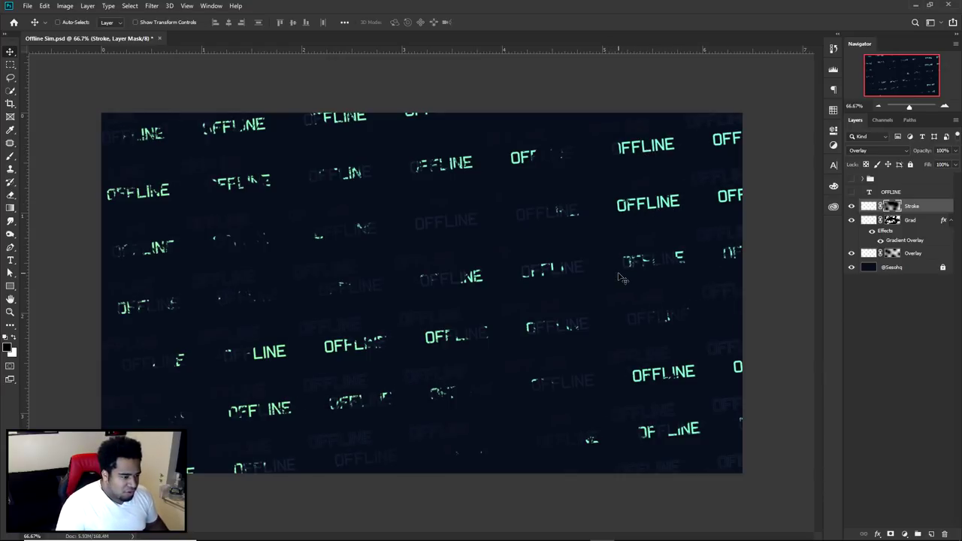
# Duplicate the Grad layer above Stroke, rename the copy Light, and fill its layer mask with white
pyautogui.click(852, 220)
pyautogui.click(852, 221)
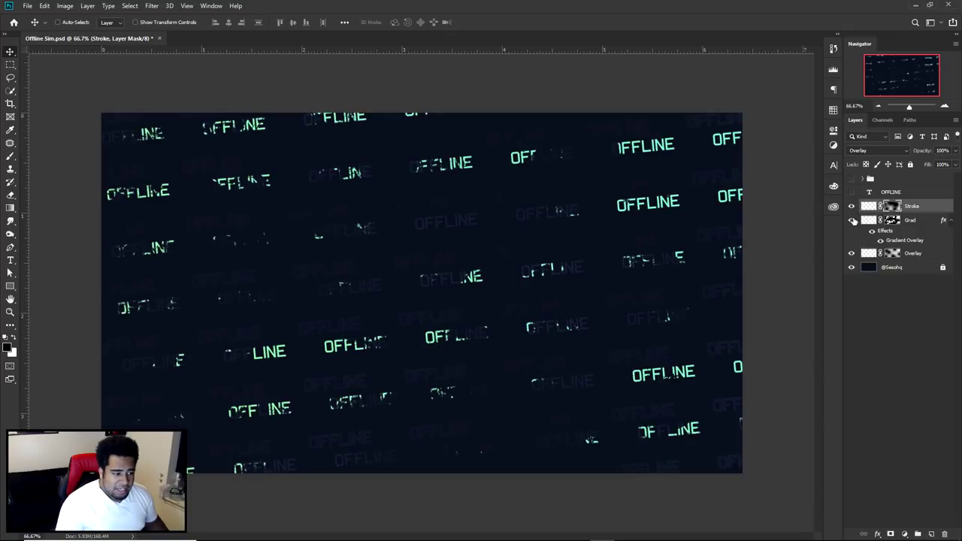
pyautogui.click(852, 221)
pyautogui.click(852, 220)
pyautogui.click(919, 222)
pyautogui.moveTo(918, 222); pyautogui.dragTo(909, 205)
pyautogui.doubleClick(916, 206)
pyautogui.press('Return')
pyautogui.click(892, 208)
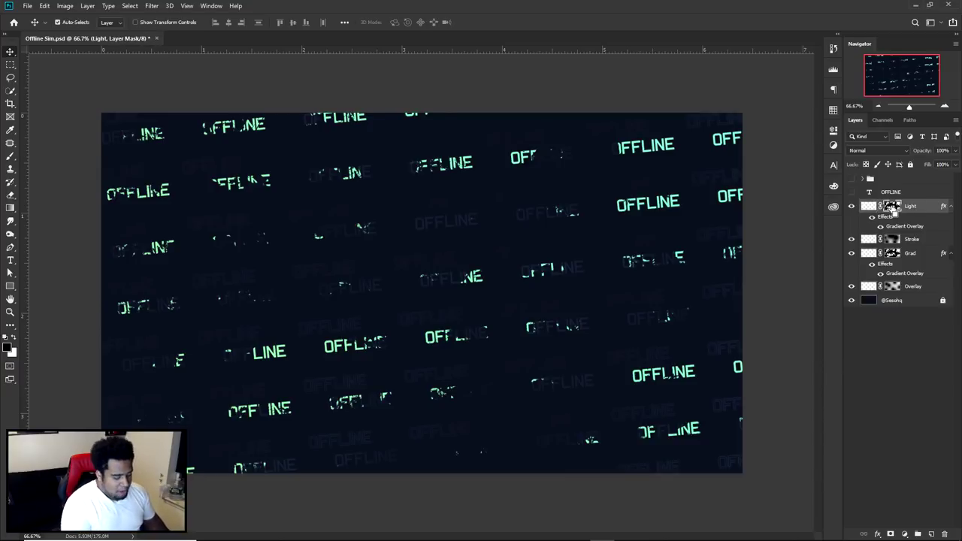
pyautogui.hotkey('ctrl', 'BackSpace')
pyautogui.moveTo(730, 171); pyautogui.dragTo(553, 232)
pyautogui.hotkey('ctrl', 'z')
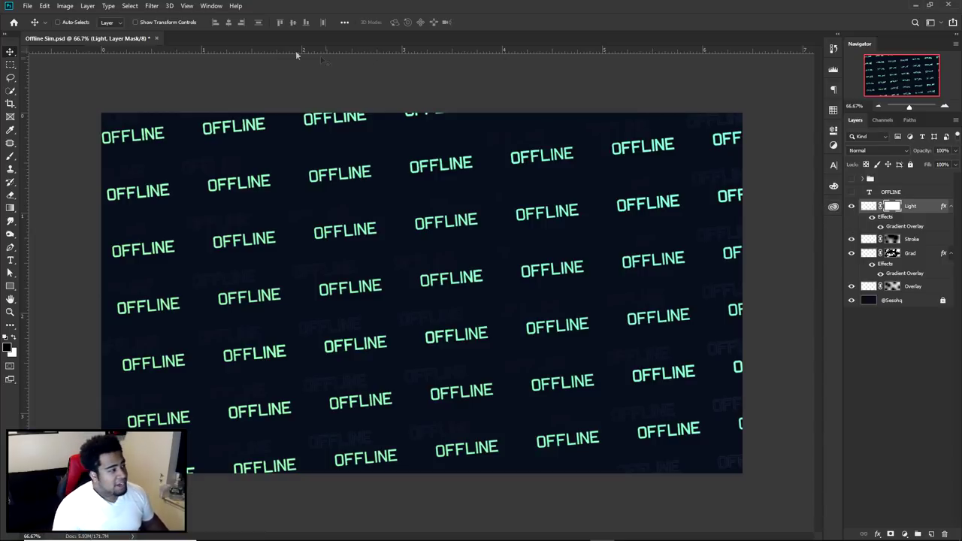
pyautogui.click(150, 6)
pyautogui.moveTo(240, 119)
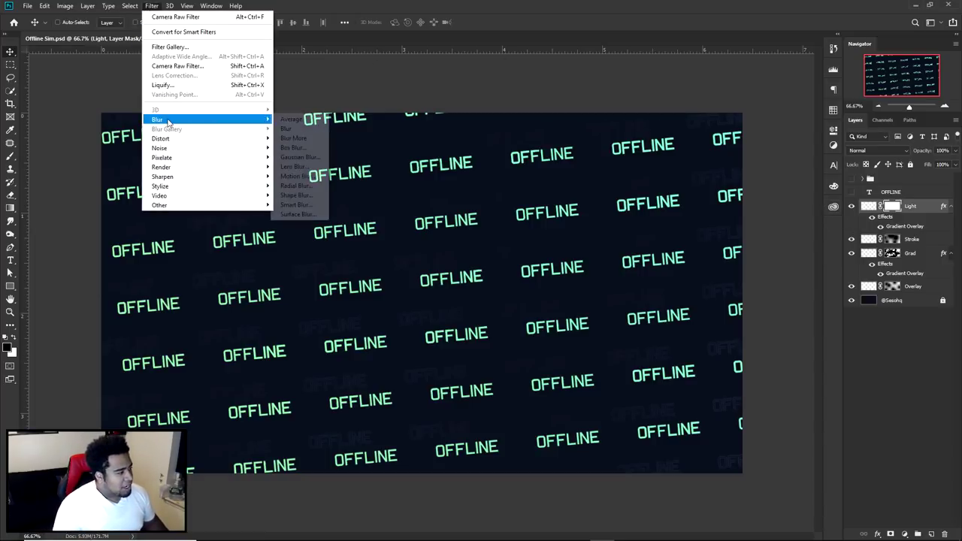
pyautogui.click(321, 175)
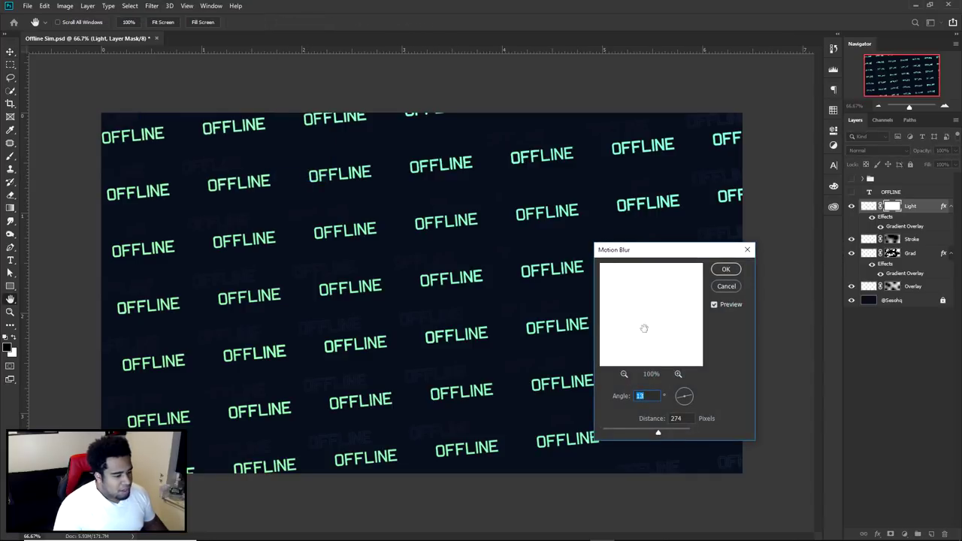
pyautogui.click(725, 287)
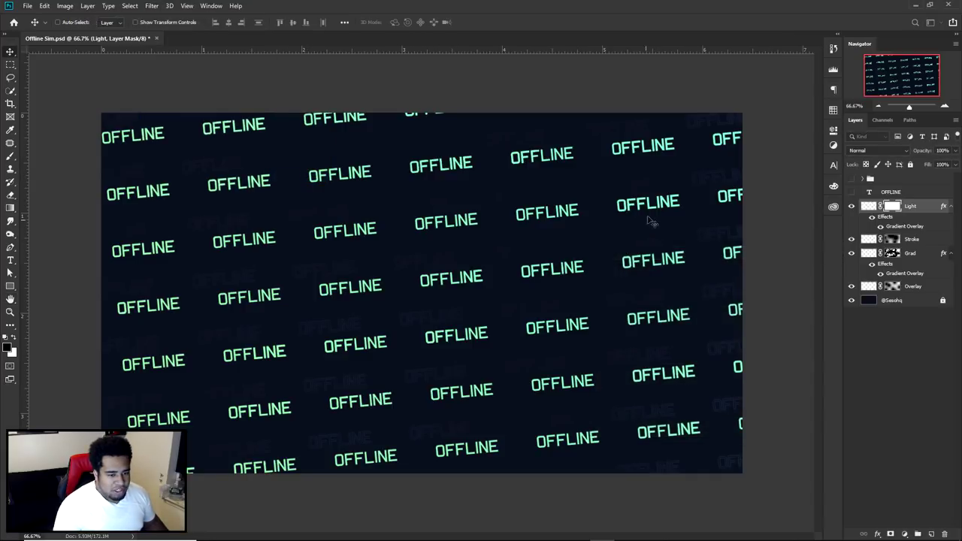
# Apply a Motion Blur to the Light layer's contents with an angle of 4° and a distance of 1206 pixels
pyautogui.click(870, 208)
pyautogui.click(151, 6)
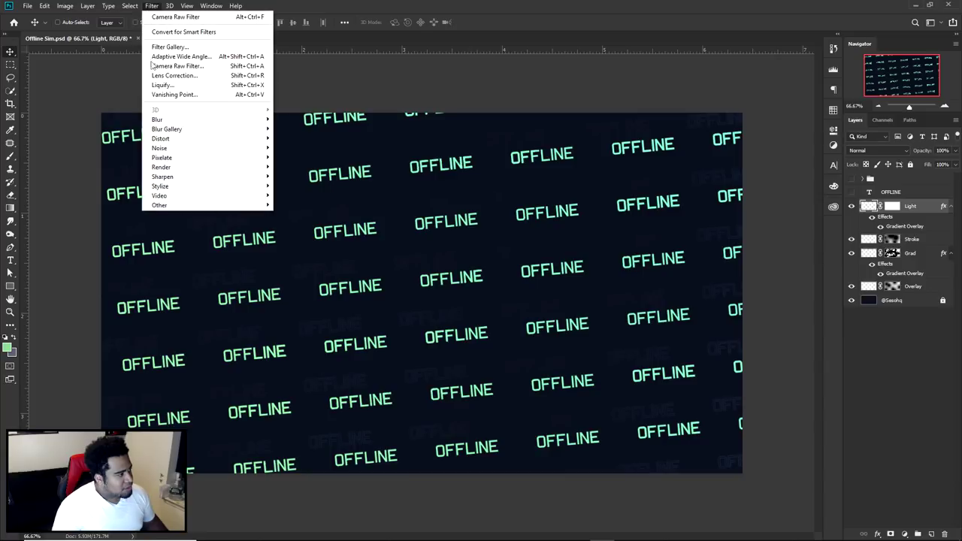
pyautogui.moveTo(187, 118)
pyautogui.click(301, 176)
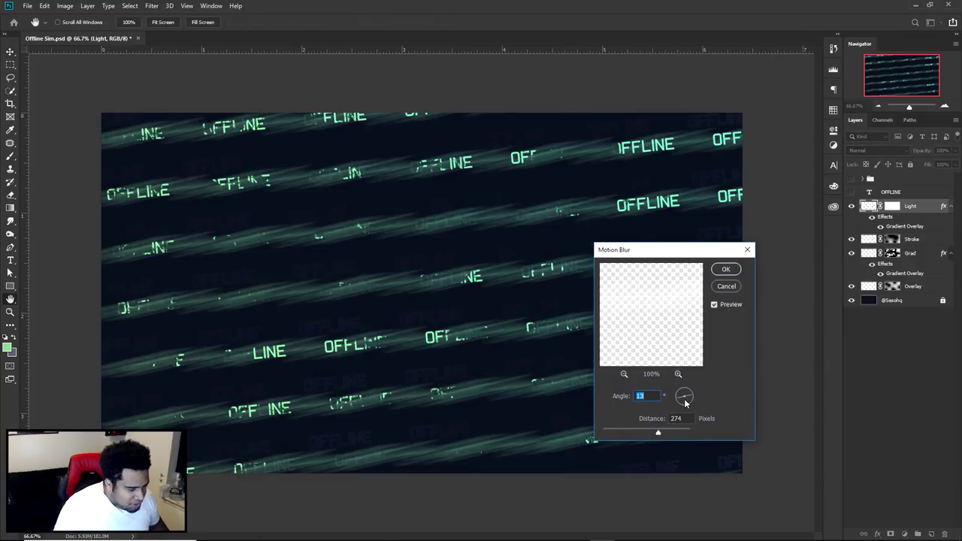
pyautogui.press('Up')
pyautogui.press('Up')
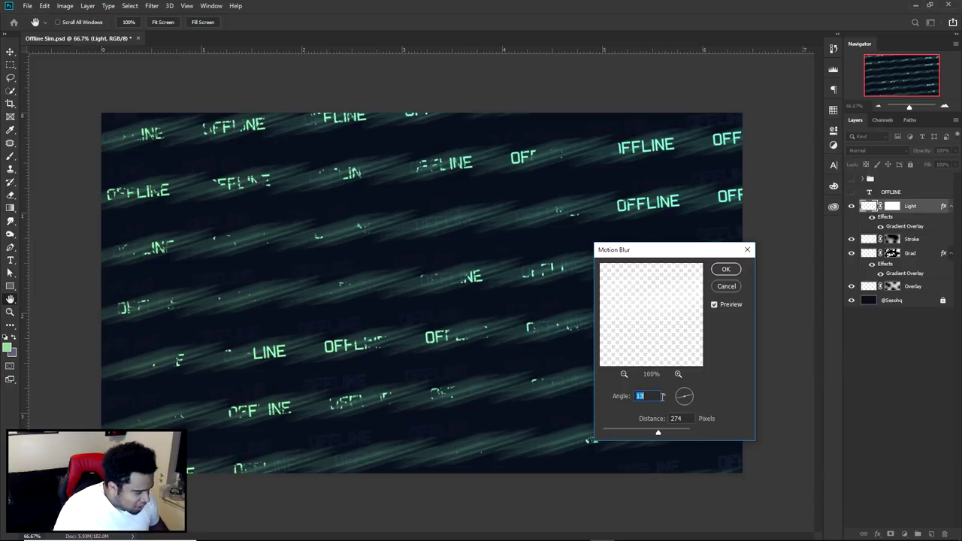
pyautogui.press('Down')
pyautogui.press('Down')
pyautogui.press('Down')
pyautogui.press('Down')
pyautogui.press('Down')
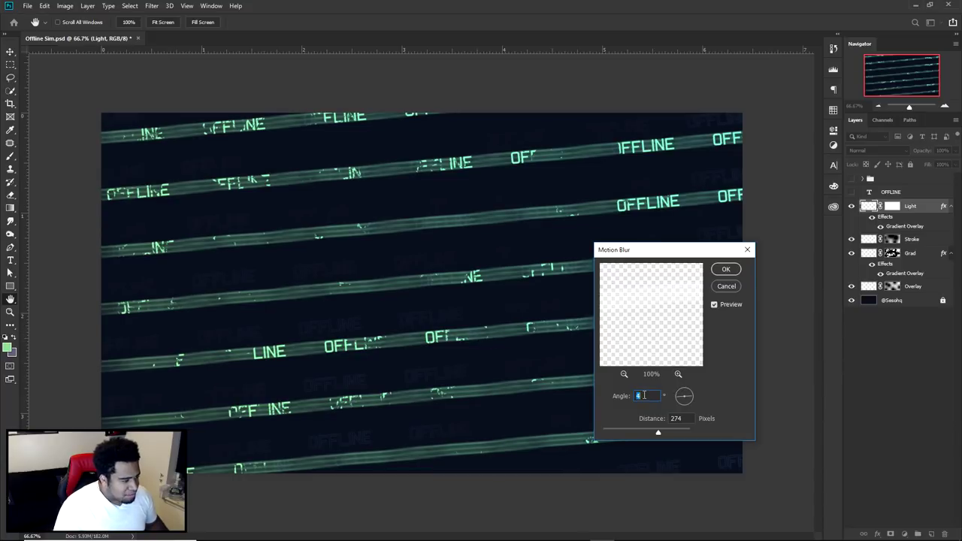
pyautogui.click(669, 433)
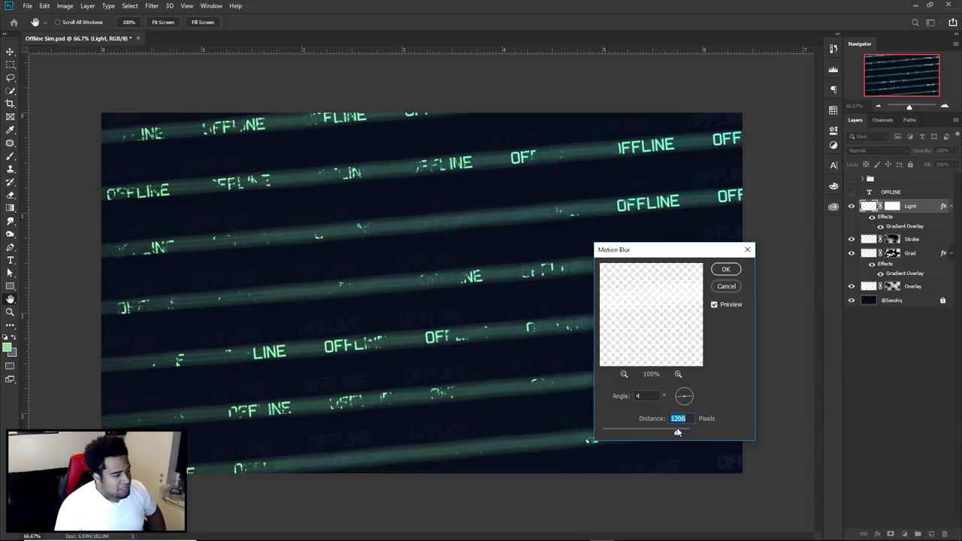
pyautogui.click(726, 269)
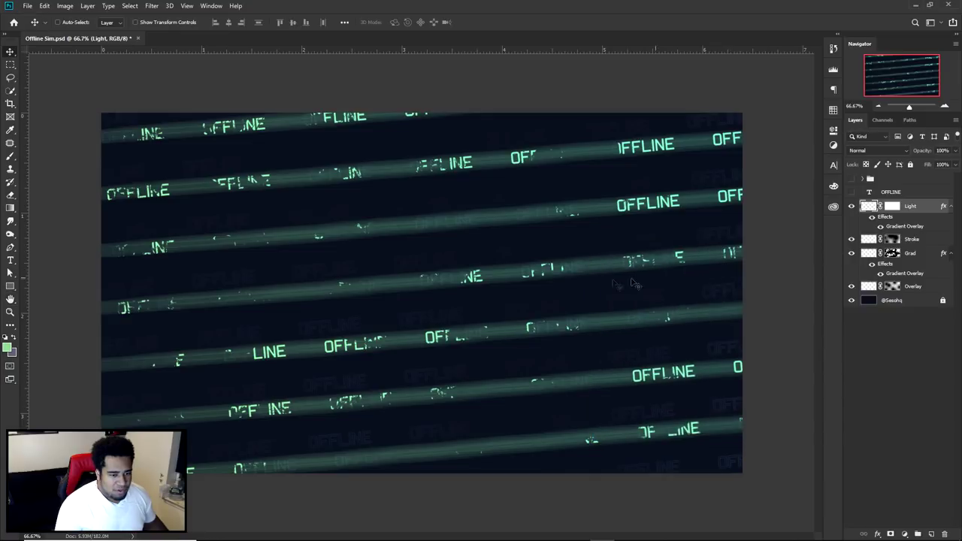
# Rasterize the Light layer's style and add a new white layer mask to the layer
pyautogui.rightClick(910, 209)
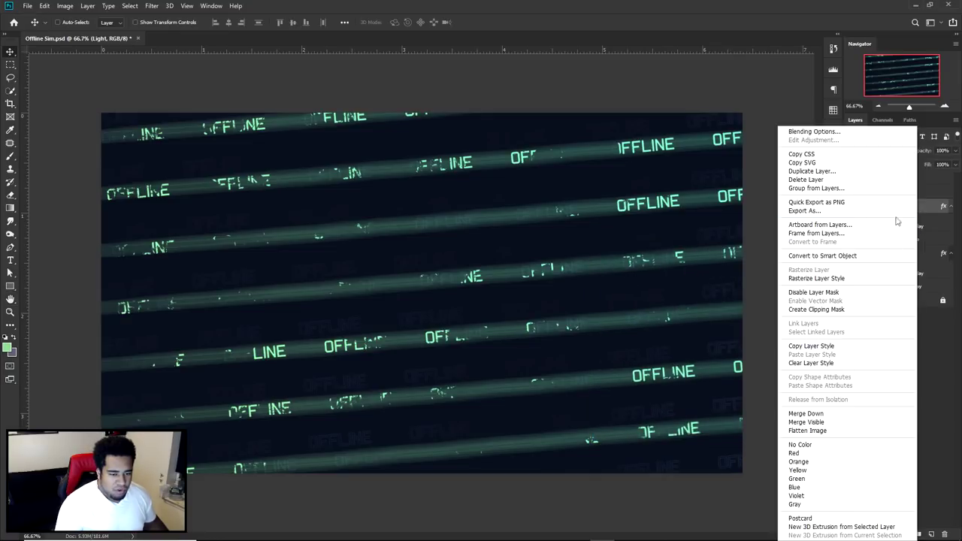
pyautogui.click(912, 204)
pyautogui.rightClick(911, 207)
pyautogui.click(886, 276)
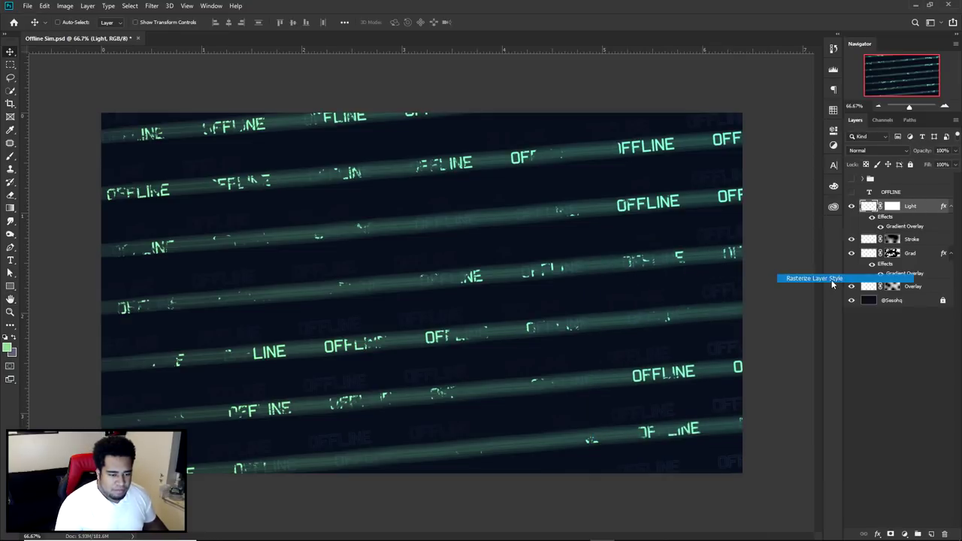
pyautogui.click(890, 534)
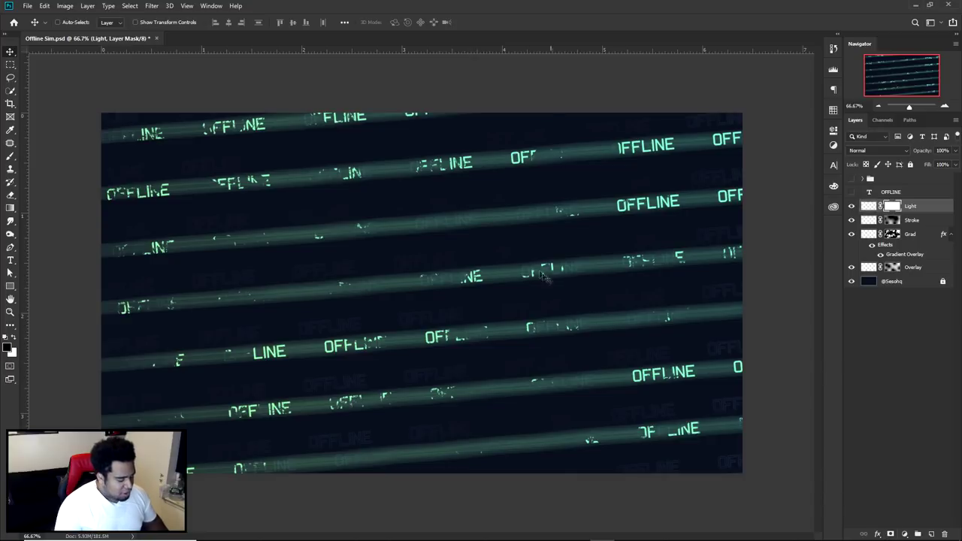
# Fade and adjust the blurred streaks on the Light mask, using soft round brushes of 903 px in black and 567 px in white
pyautogui.press('b')
pyautogui.moveTo(188, 286)
pyautogui.mouseDown()
pyautogui.moveTo(230, 337)
pyautogui.moveTo(269, 319)
pyautogui.moveTo(266, 154)
pyautogui.moveTo(286, 136)
pyautogui.moveTo(440, 226)
pyautogui.moveTo(466, 276)
pyautogui.moveTo(591, 299)
pyautogui.moveTo(612, 415)
pyautogui.moveTo(578, 473)
pyautogui.moveTo(593, 444)
pyautogui.moveTo(640, 193)
pyautogui.moveTo(738, 169)
pyautogui.mouseUp()
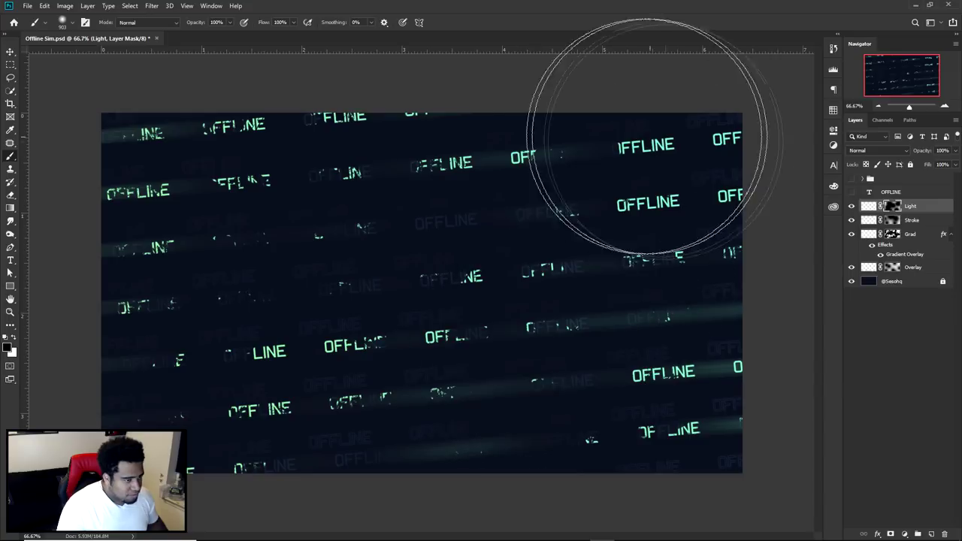
pyautogui.click(14, 337)
pyautogui.moveTo(518, 250); pyautogui.dragTo(425, 243)
pyautogui.click(606, 146)
pyautogui.hotkey('ctrl', 'z')
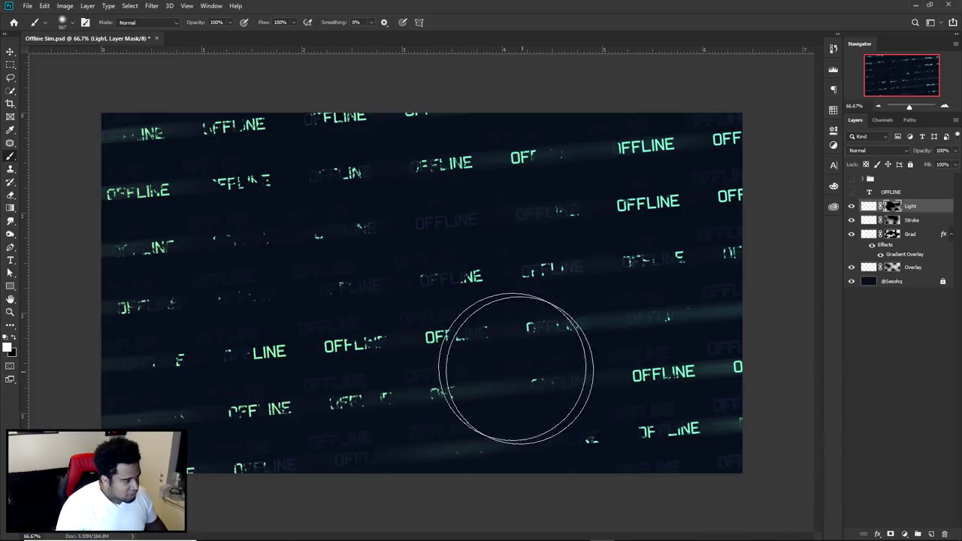
pyautogui.click(314, 204)
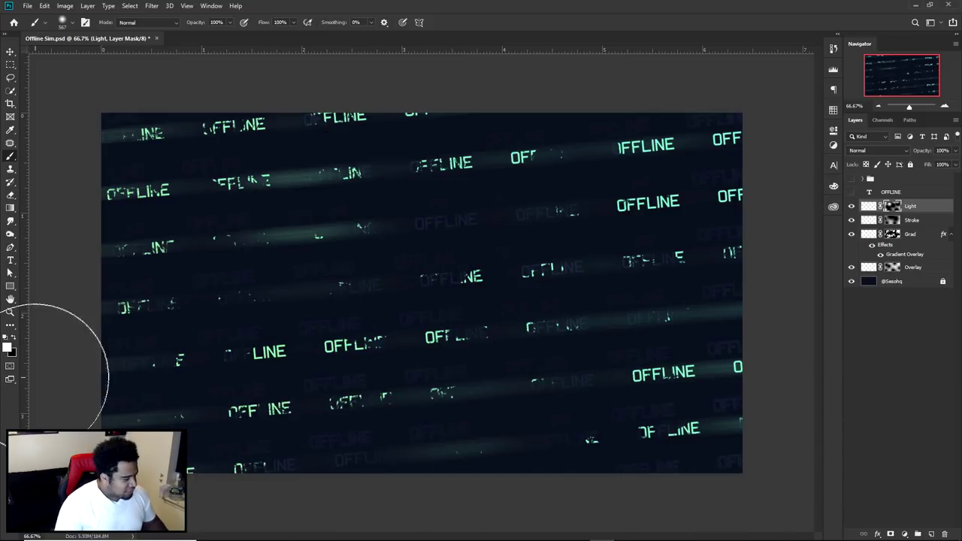
pyautogui.click(15, 340)
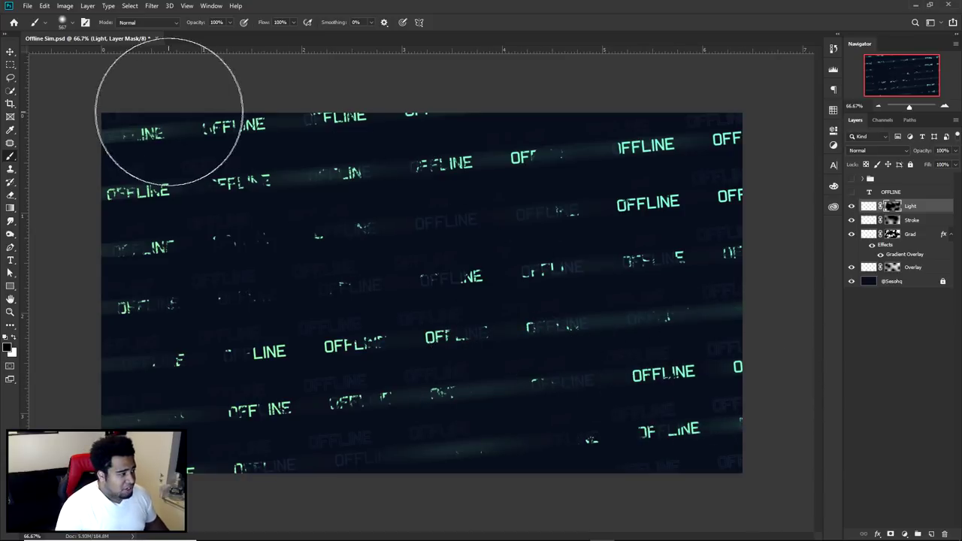
pyautogui.press('v')
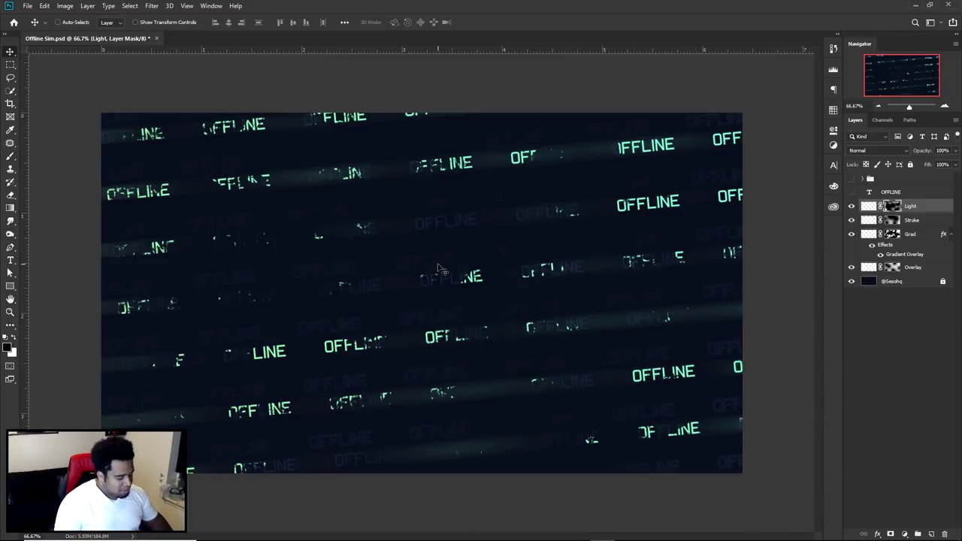
# Add the text "STREAM //" near the middle of the canvas and colour it white (ffffff)
pyautogui.press('t')
pyautogui.click(392, 271)
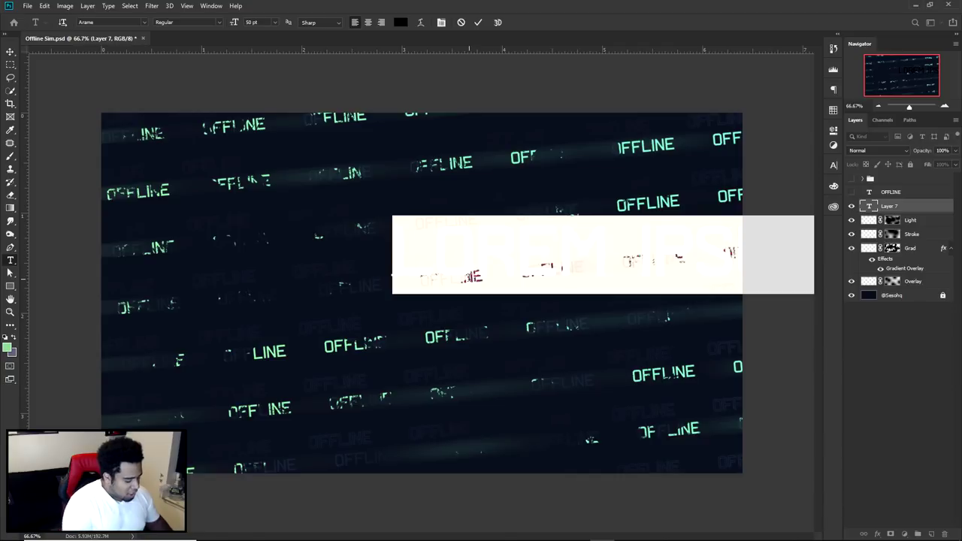
pyautogui.write('S')
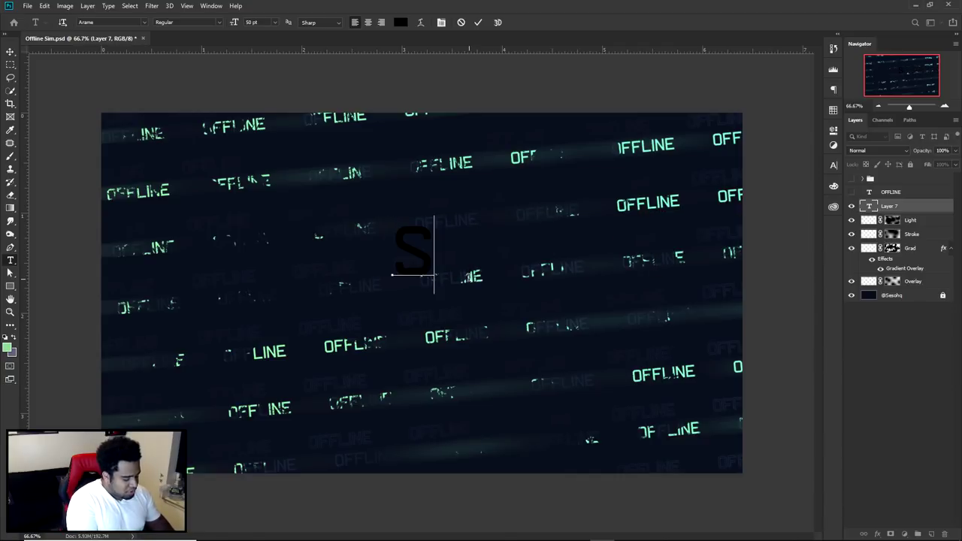
pyautogui.write('TREAM //')
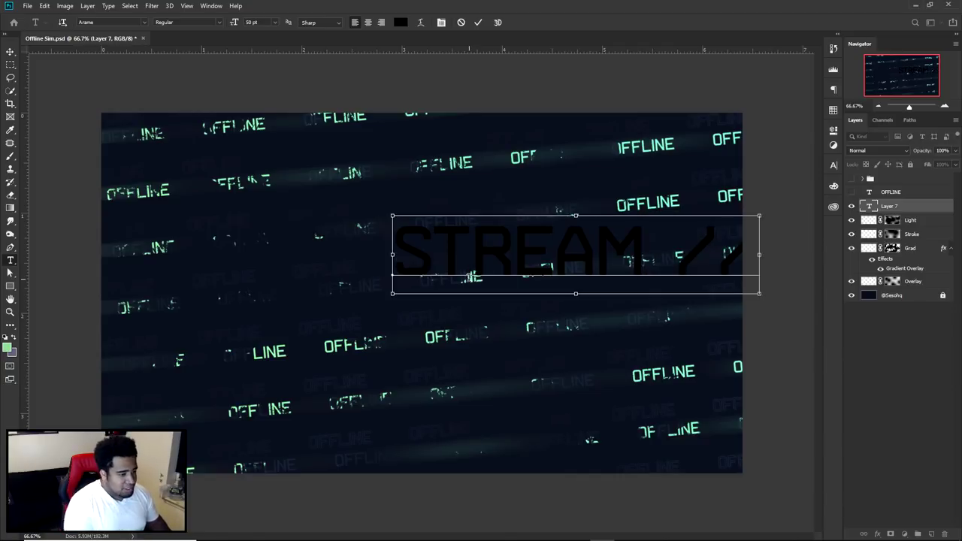
pyautogui.hotkey('ctrl', 'a')
pyautogui.click(400, 22)
pyautogui.write('ffffff')
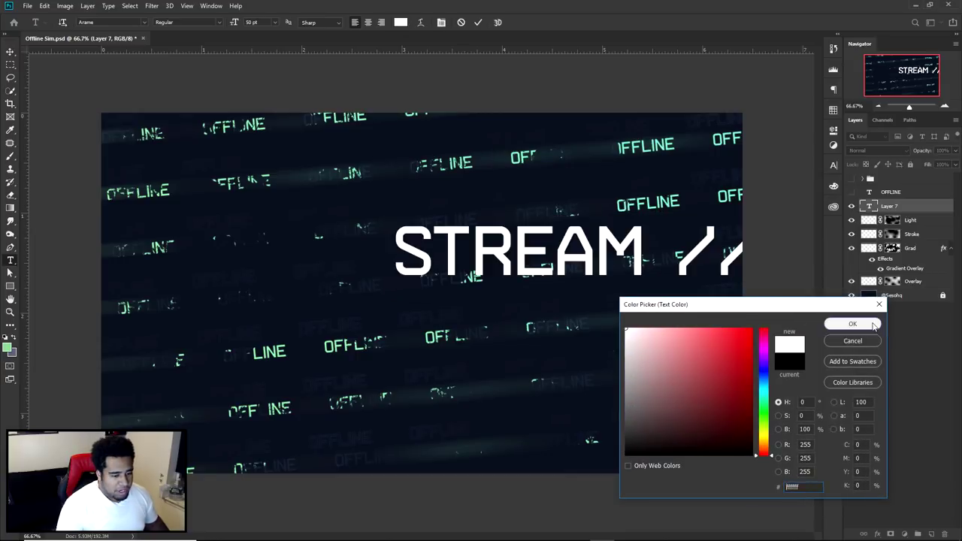
pyautogui.click(853, 323)
# Recolour the two slashes in the STREAM // text with a mint green sampled from the background OFFLINE text
pyautogui.moveTo(676, 248); pyautogui.dragTo(776, 244)
pyautogui.click(401, 22)
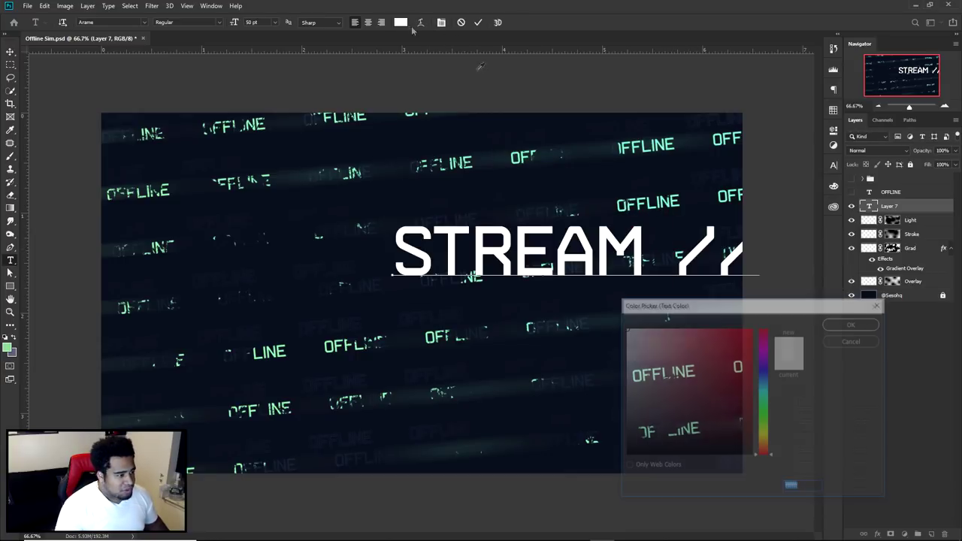
pyautogui.moveTo(631, 138); pyautogui.dragTo(629, 141)
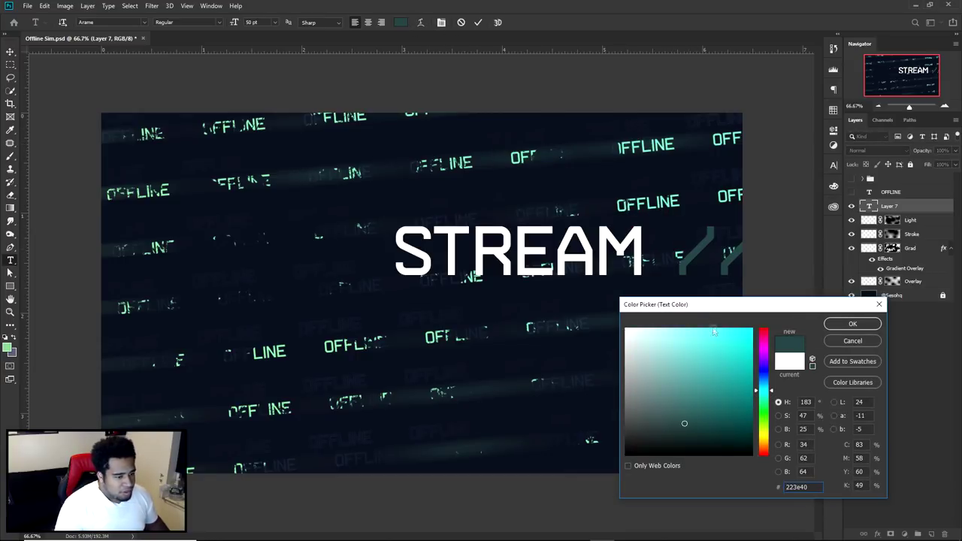
pyautogui.click(664, 200)
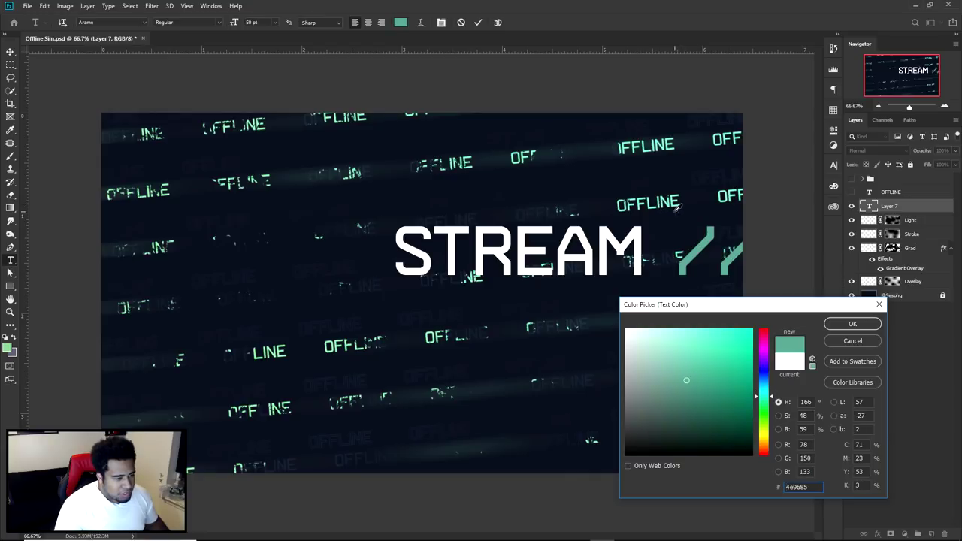
pyautogui.click(672, 203)
pyautogui.click(852, 323)
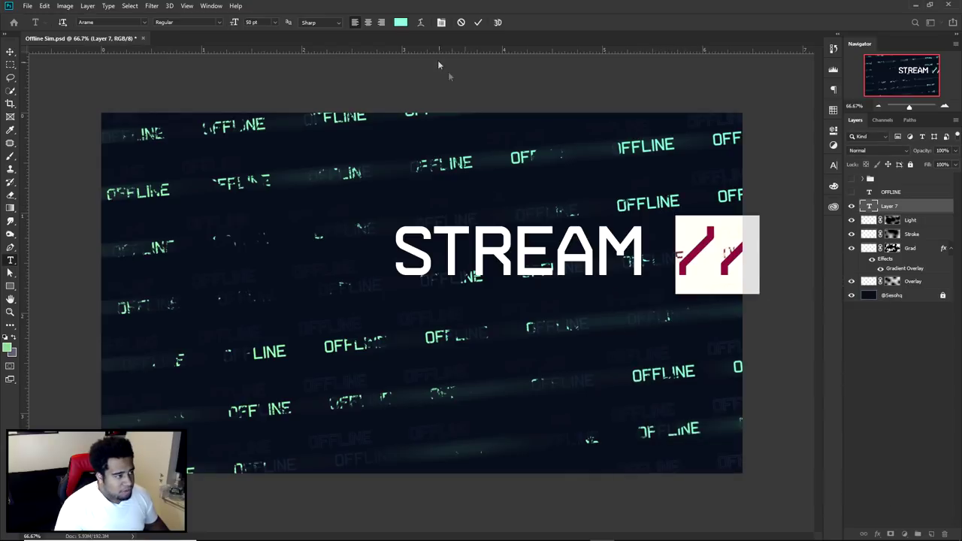
pyautogui.click(478, 25)
# Scale the STREAM // text down to about 19.62 pt and move it left of the canvas centre
pyautogui.hotkey('ctrl', 't')
pyautogui.moveTo(754, 209); pyautogui.dragTo(550, 258)
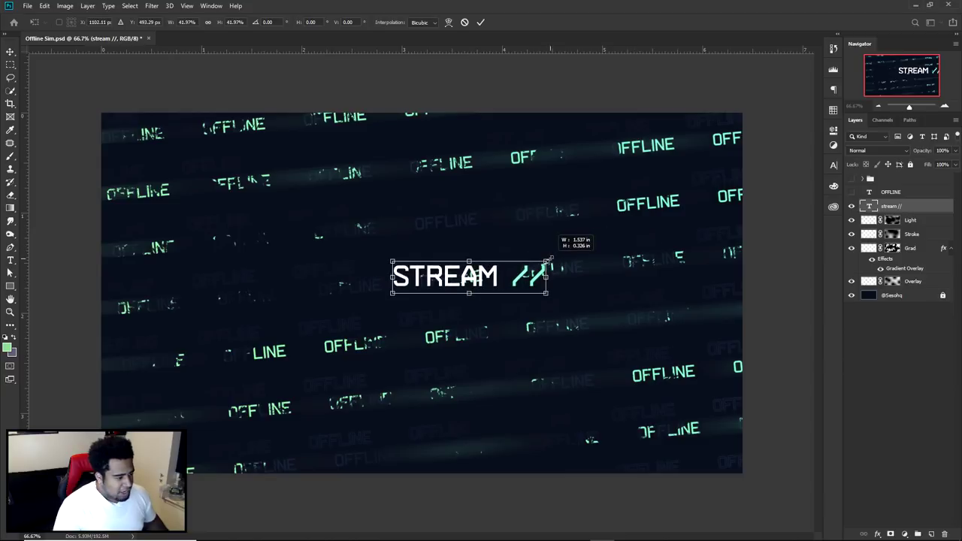
pyautogui.press('Return')
pyautogui.moveTo(551, 296); pyautogui.dragTo(472, 296)
# Duplicate the STREAM // text directly below itself and replace the copy's wording with OFFLINE
pyautogui.keyDown('alt'); pyautogui.moveTo(427, 269); pyautogui.dragTo(427, 296); pyautogui.keyUp('alt')
pyautogui.doubleClick(427, 296)
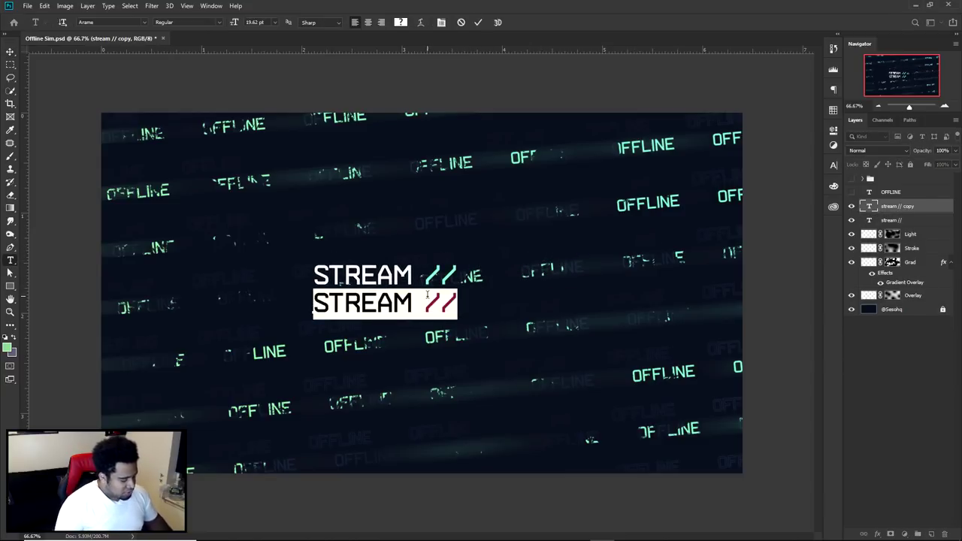
pyautogui.write('OFFLINE')
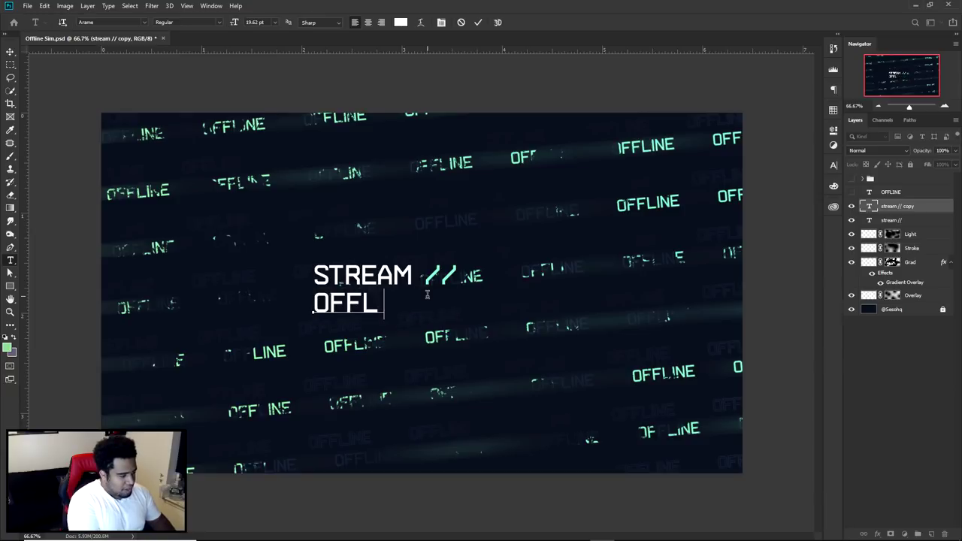
pyautogui.click(478, 22)
# Enlarge the OFFLINE text below STREAM // to about 54.56 pt, keeping its left edge aligned with STREAM
pyautogui.hotkey('ctrl', 't')
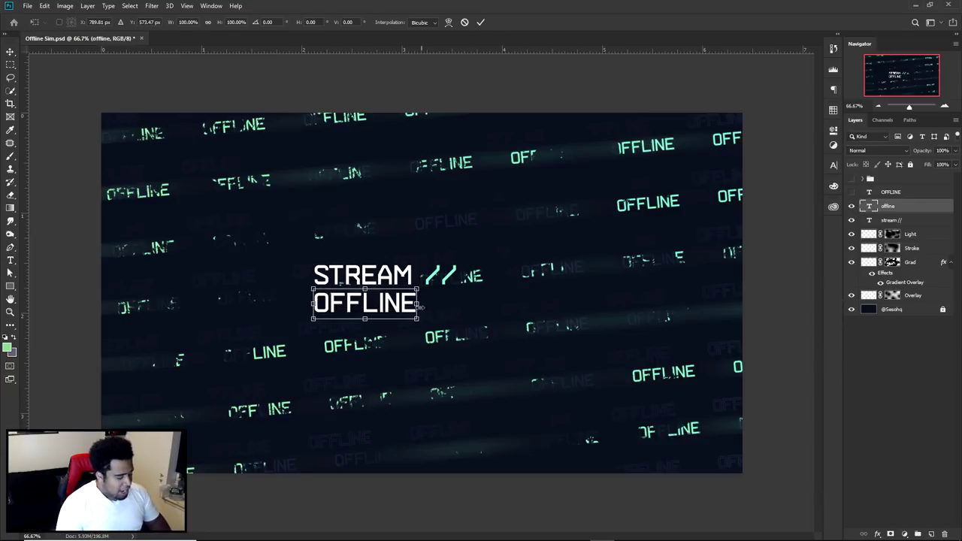
pyautogui.moveTo(419, 319); pyautogui.dragTo(522, 372)
pyautogui.hotkey('ctrl', 'z')
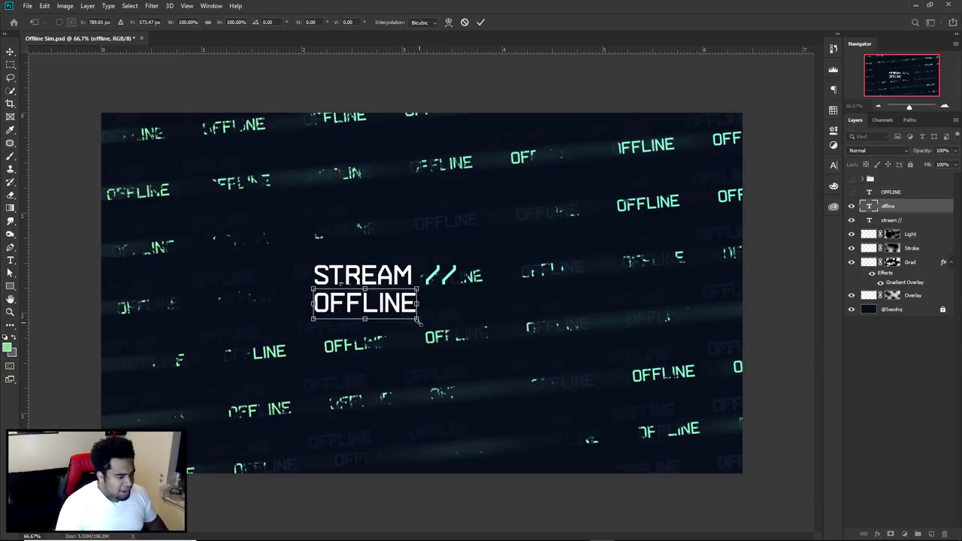
pyautogui.moveTo(418, 319); pyautogui.dragTo(599, 368)
pyautogui.press('Return')
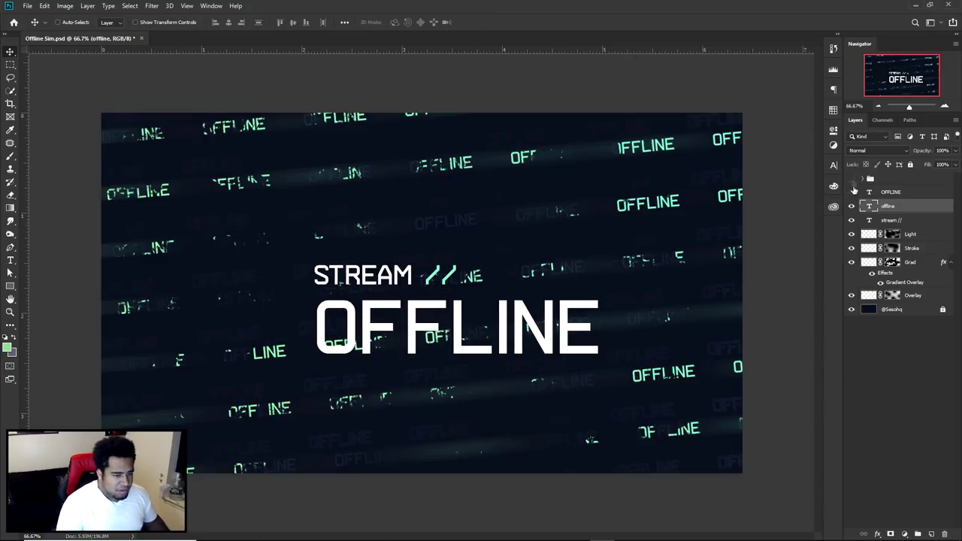
# Change the font of the large OFFLINE text to Gotham Narrow Ultra Italic
pyautogui.click(852, 179)
pyautogui.click(852, 179)
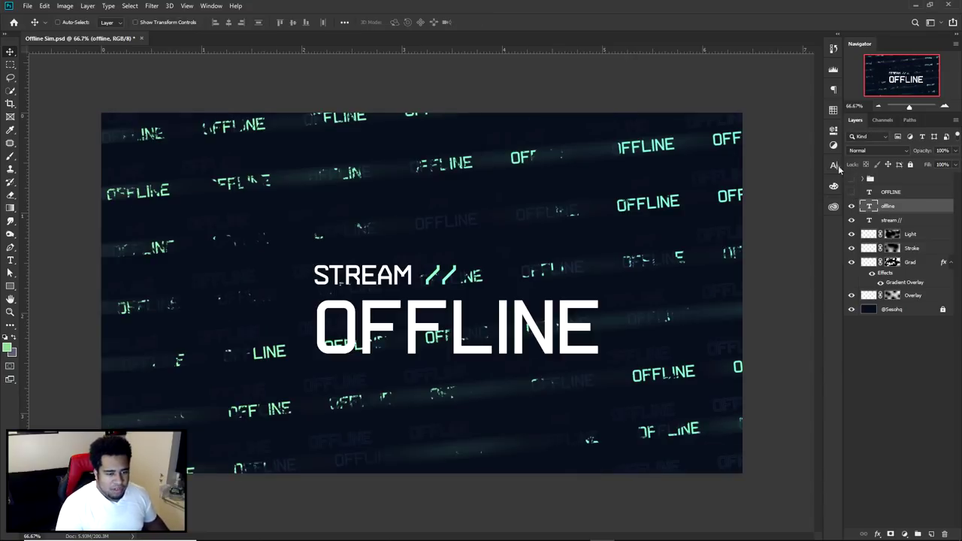
pyautogui.click(833, 164)
pyautogui.click(773, 180)
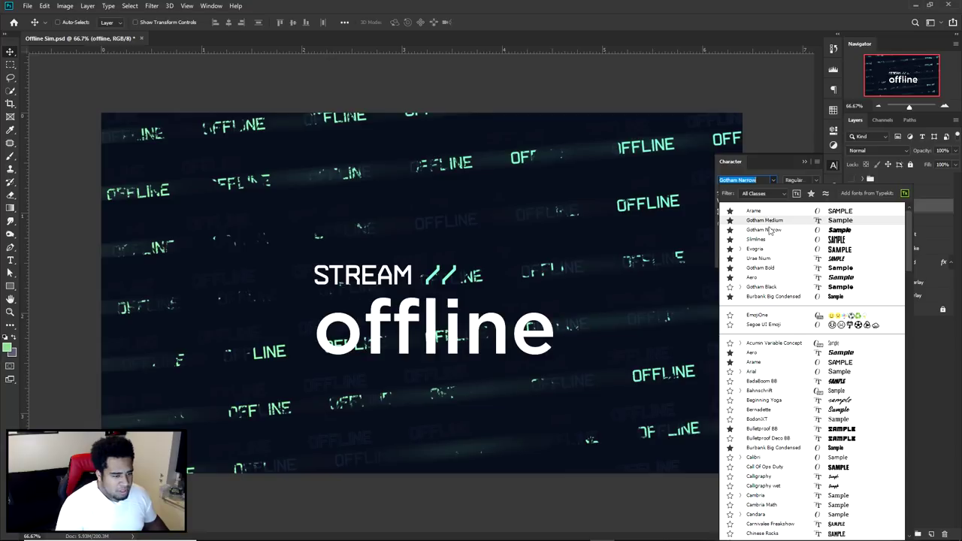
pyautogui.click(766, 230)
# Retype the large text in capitals as OFFLINE
pyautogui.doubleClick(443, 331)
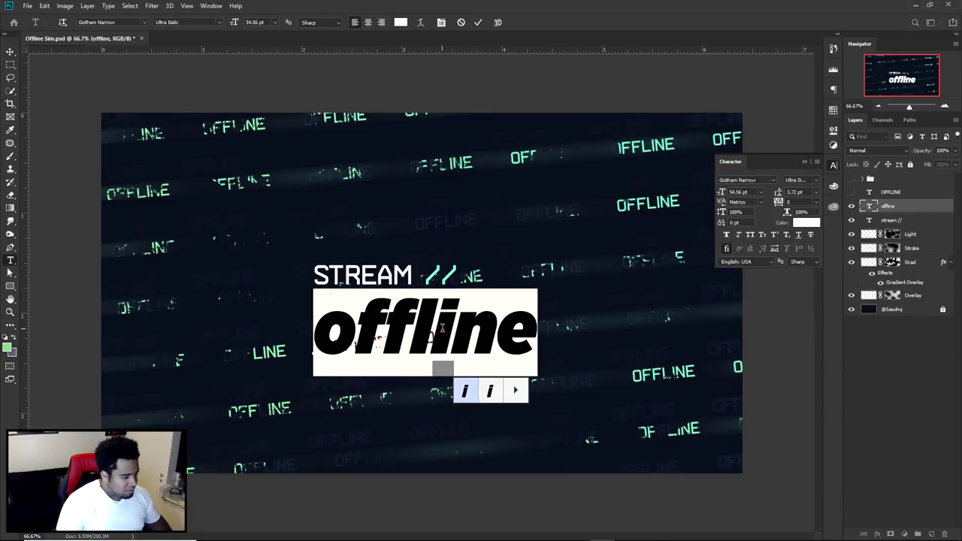
pyautogui.write('OFFLKINE')
pyautogui.press('BackSpace')
pyautogui.press('BackSpace')
pyautogui.press('BackSpace')
pyautogui.press('BackSpace')
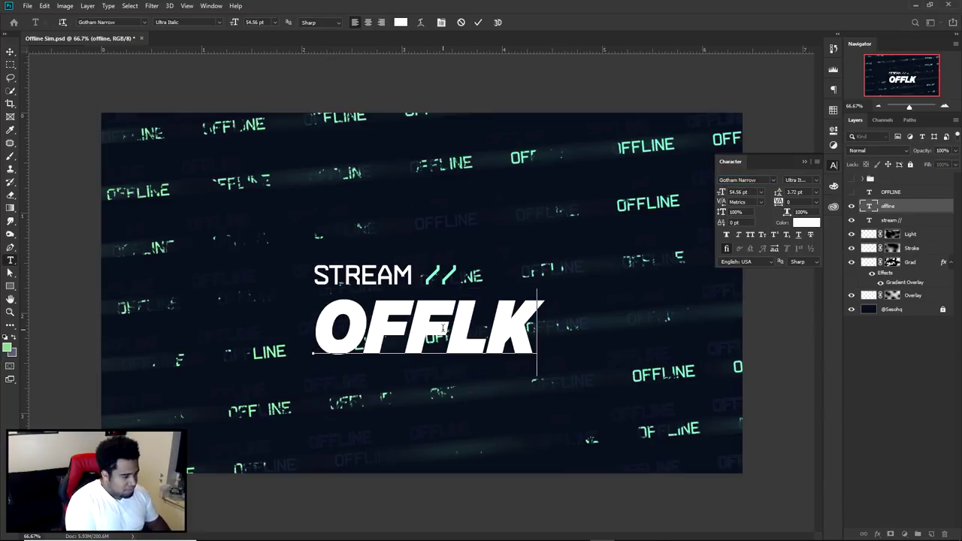
pyautogui.write('INE')
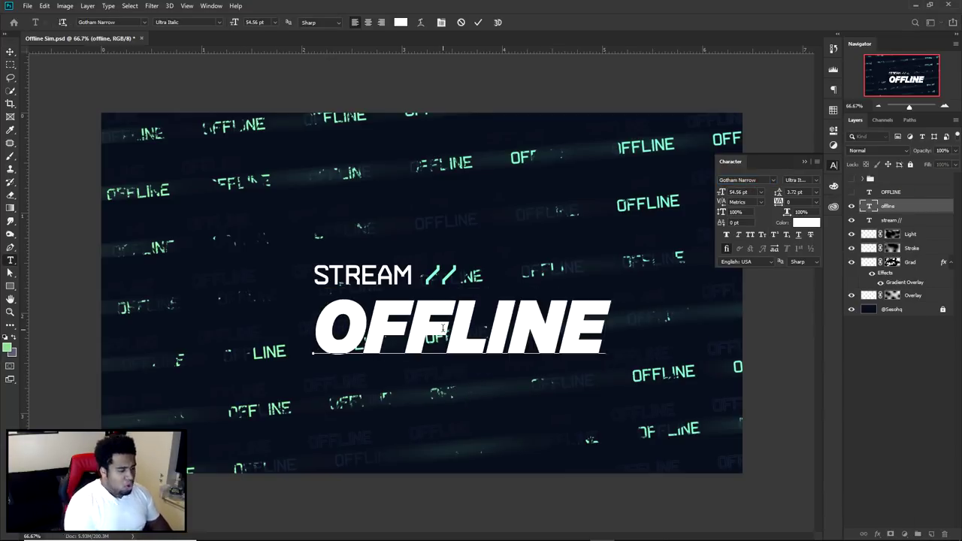
pyautogui.click(478, 22)
# Move the large OFFLINE text closer beneath STREAM // and enlarge it to about 62.33 pt
pyautogui.press('v')
pyautogui.moveTo(487, 267); pyautogui.dragTo(474, 261)
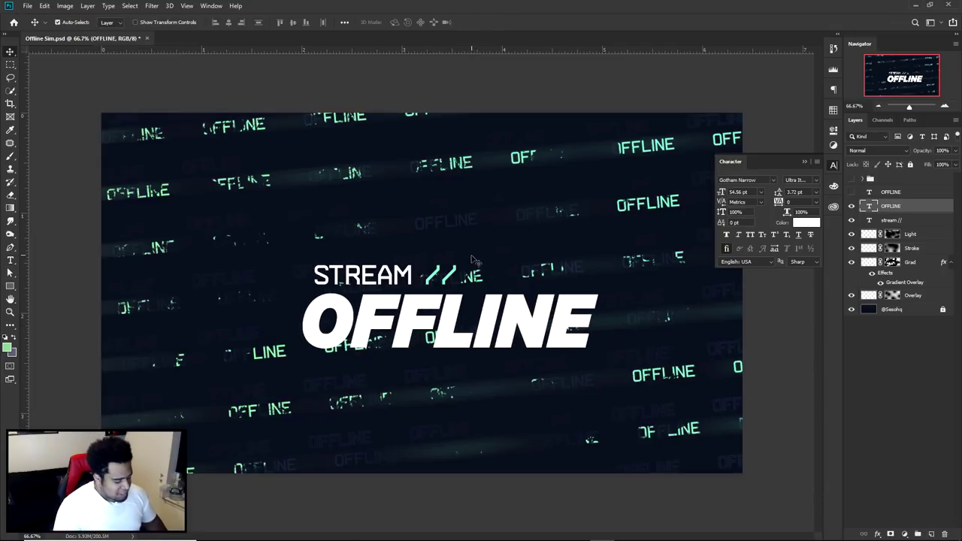
pyautogui.hotkey('ctrl', 't')
pyautogui.moveTo(598, 370); pyautogui.dragTo(614, 374)
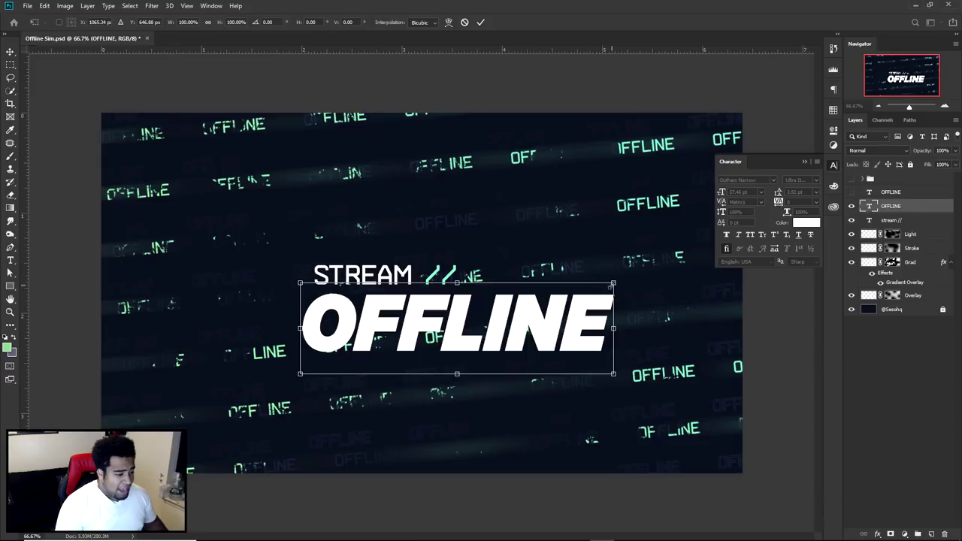
pyautogui.moveTo(613, 284); pyautogui.dragTo(639, 280)
pyautogui.press('Return')
# Nudge STREAM // up from the OFFLINE text, and shift both title lines together toward the canvas centre
pyautogui.click(889, 220)
pyautogui.scroll(3, 378, 288)
pyautogui.moveTo(372, 284); pyautogui.dragTo(375, 275)
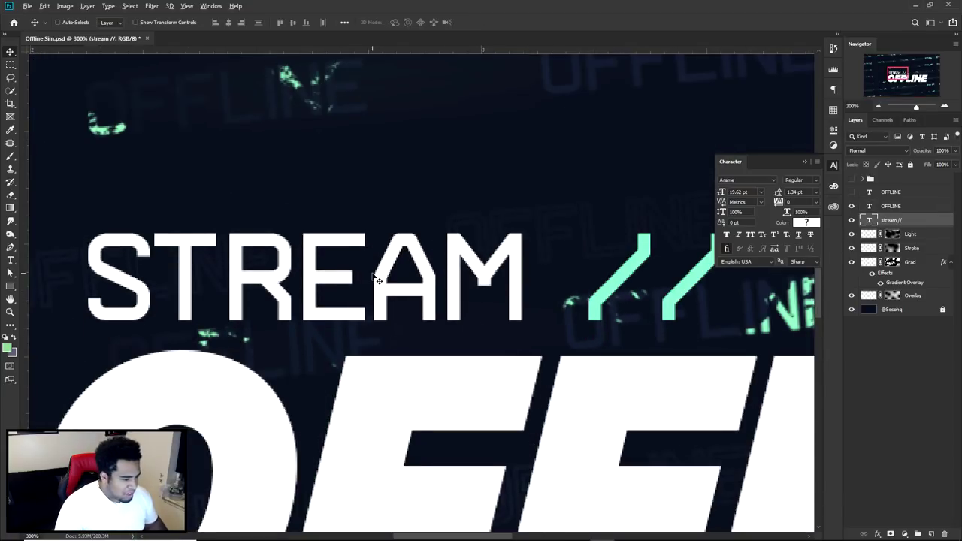
pyautogui.scroll(-4, 376, 275)
pyautogui.keyDown('shift'); pyautogui.click(475, 302); pyautogui.keyUp('shift')
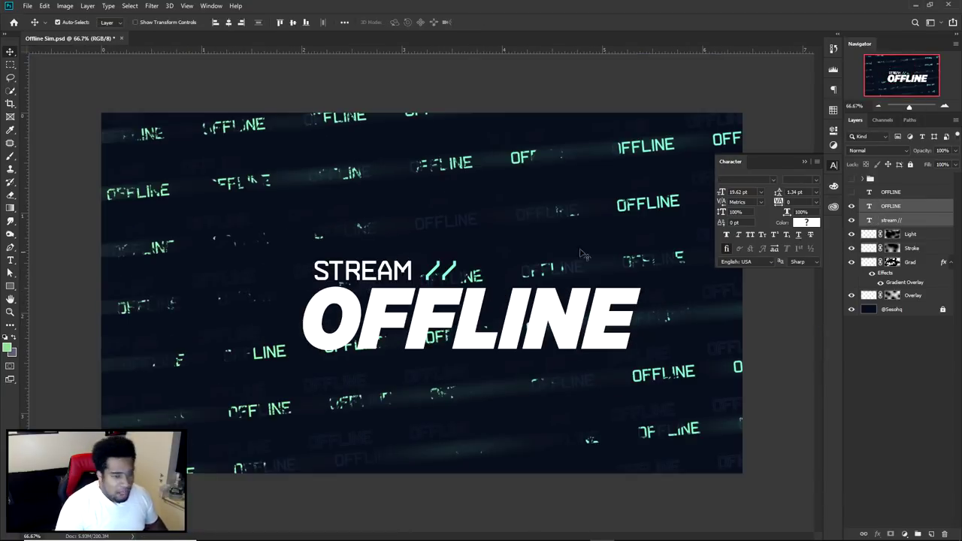
pyautogui.moveTo(546, 325); pyautogui.dragTo(494, 319)
pyautogui.hotkey('ctrl', ';')
# Copy the letters LINE from the large OFFLINE text and delete them so the layer reads OFF
pyautogui.press('t')
pyautogui.moveTo(411, 304); pyautogui.dragTo(606, 292)
pyautogui.hotkey('ctrl', 'c')
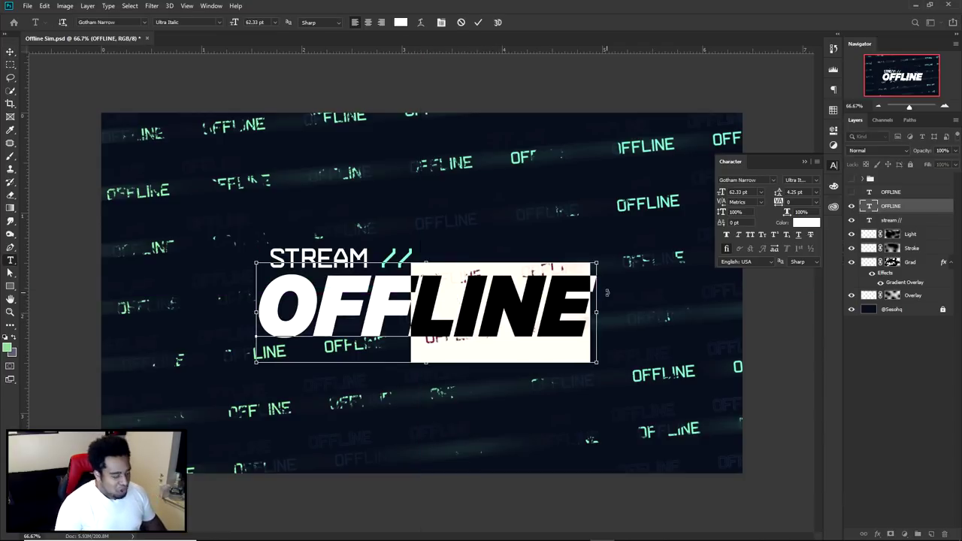
pyautogui.press('BackSpace')
pyautogui.click(477, 22)
pyautogui.press('v')
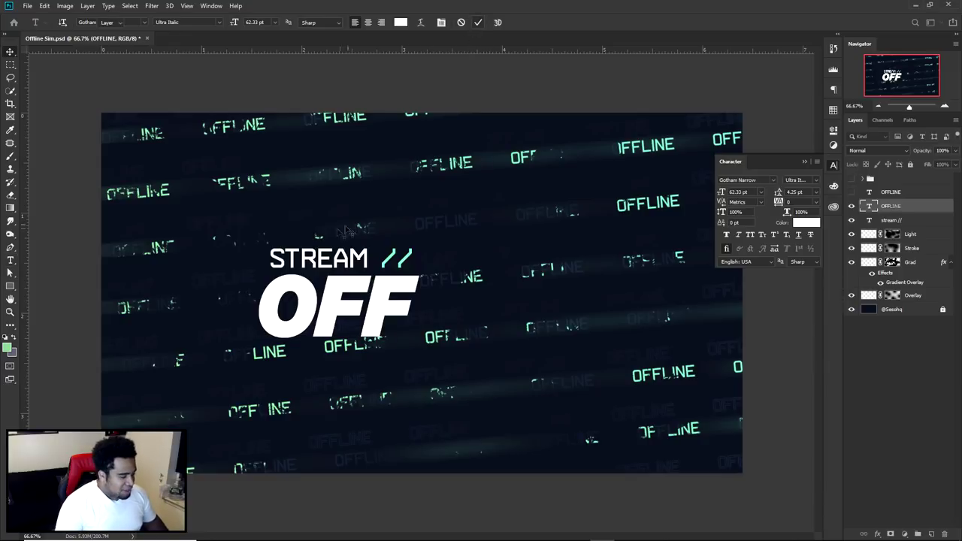
# Duplicate the OFF text beside itself, replace the copy's wording with LINE, and align it to complete the word OFFLINE
pyautogui.keyDown('ctrl'); pyautogui.keyDown('alt'); pyautogui.moveTo(359, 224); pyautogui.dragTo(497, 224); pyautogui.keyUp('alt'); pyautogui.keyUp('ctrl')
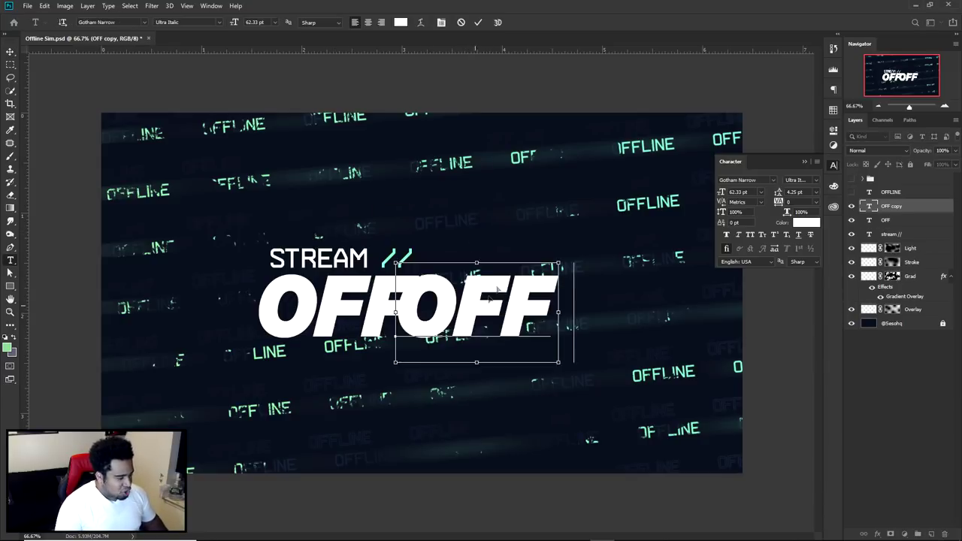
pyautogui.hotkey('ctrl', 'v')
pyautogui.click(478, 22)
pyautogui.click(490, 268)
pyautogui.click(478, 21)
pyautogui.press('v')
pyautogui.moveTo(429, 295); pyautogui.dragTo(448, 296)
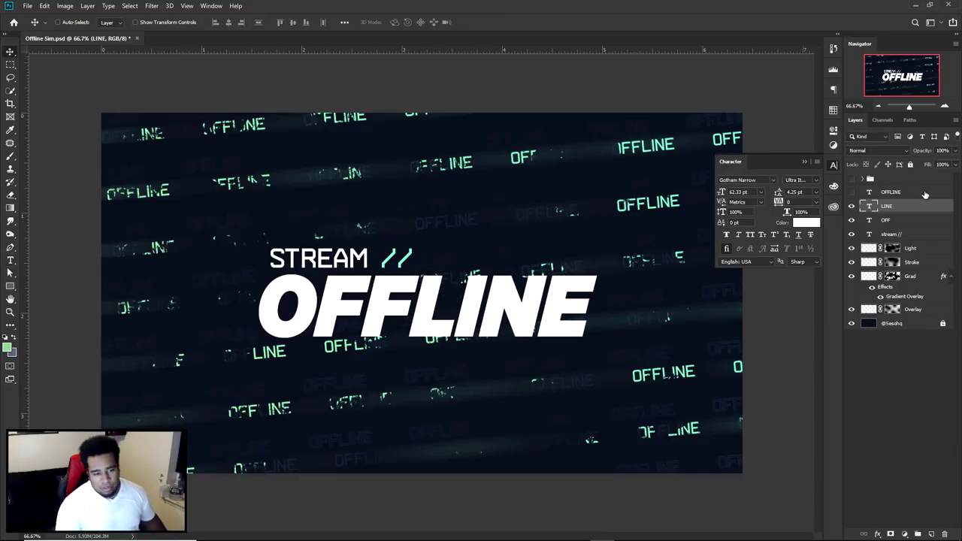
pyautogui.moveTo(498, 304)
pyautogui.mouseDown()
pyautogui.moveTo(543, 303)
pyautogui.moveTo(483, 303)
pyautogui.moveTo(479, 314)
pyautogui.moveTo(488, 314)
pyautogui.mouseUp()
# Apply a green-to-cyan Gradient Overlay to the LINE text
pyautogui.doubleClick(913, 205)
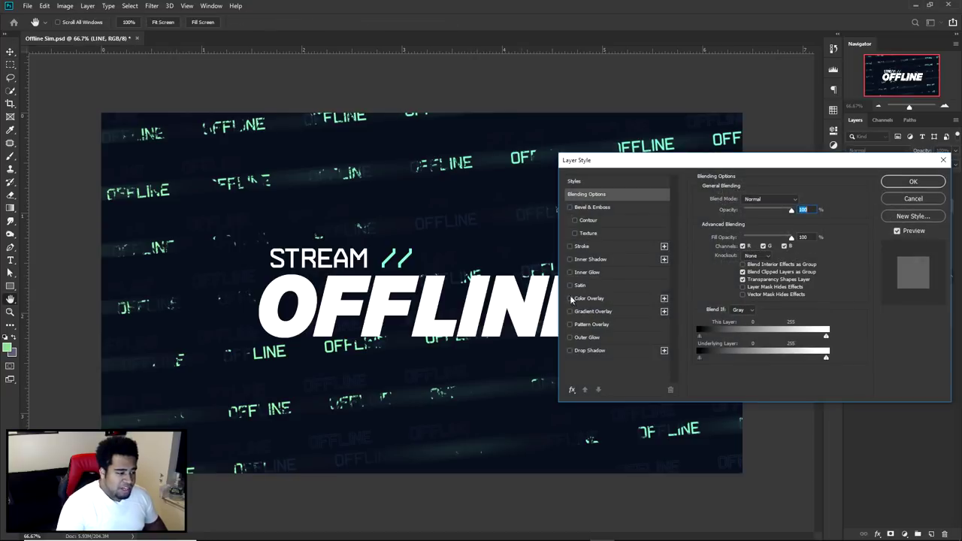
pyautogui.click(594, 311)
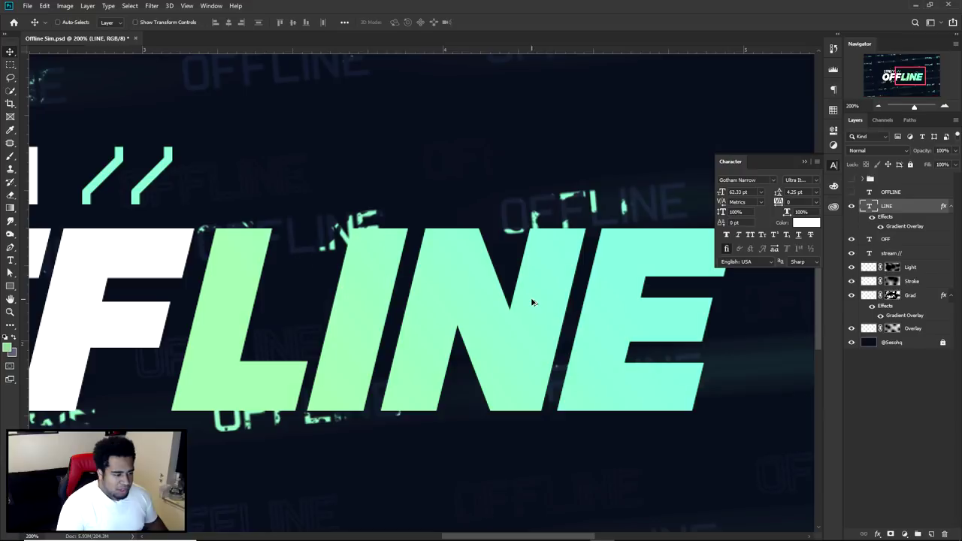
# Duplicate the LINE layer, turn off the copy's Gradient Overlay and set its fill to 0%
pyautogui.moveTo(911, 205); pyautogui.dragTo(915, 200)
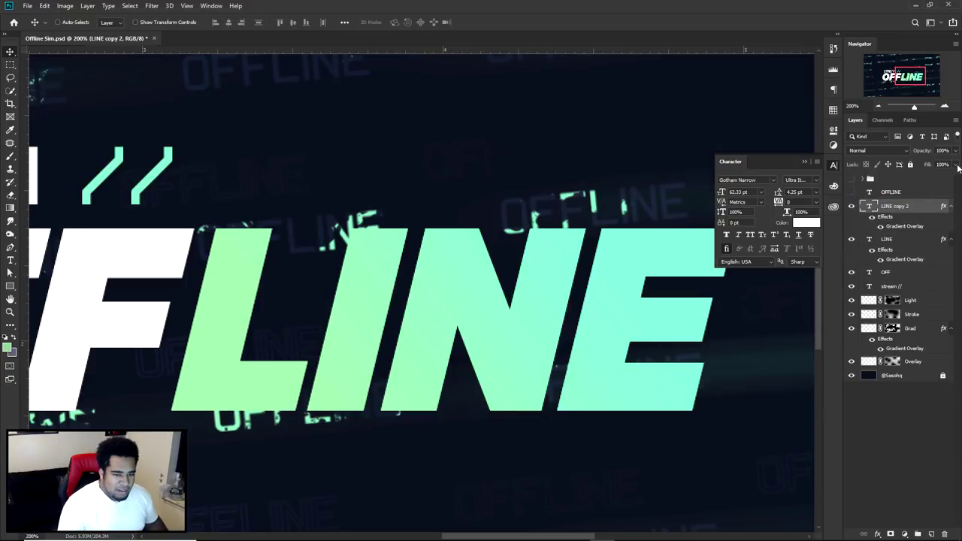
pyautogui.click(881, 226)
pyautogui.click(852, 207)
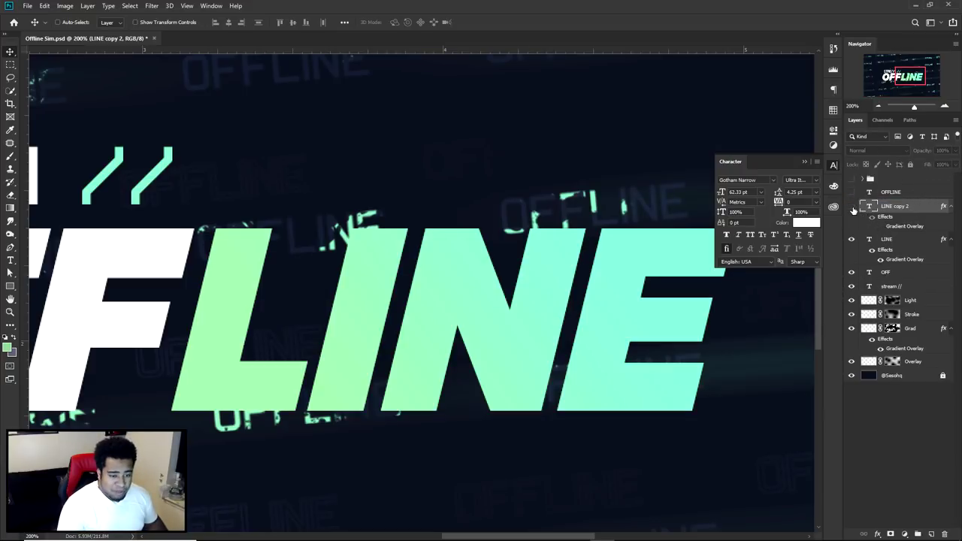
pyautogui.click(852, 208)
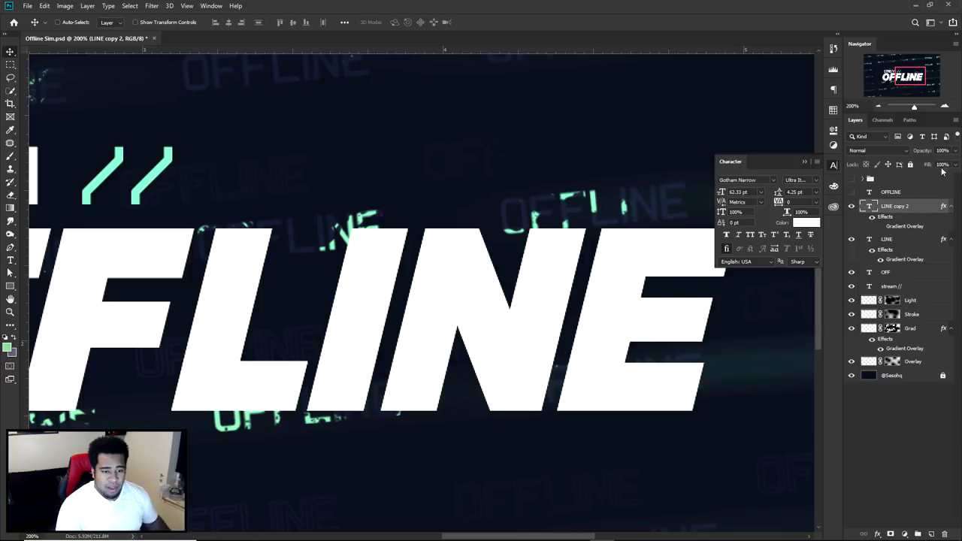
pyautogui.click(955, 166)
pyautogui.click(924, 211)
# Give the LINE copy a light cyan Inner Glow in Linear Dodge (Add) mode with a size of 5 px
pyautogui.doubleClick(914, 206)
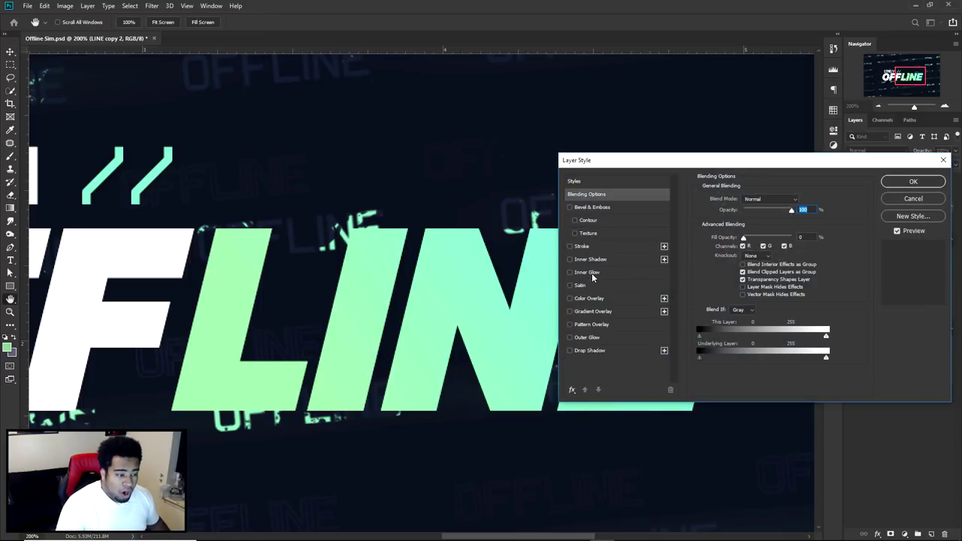
pyautogui.click(590, 272)
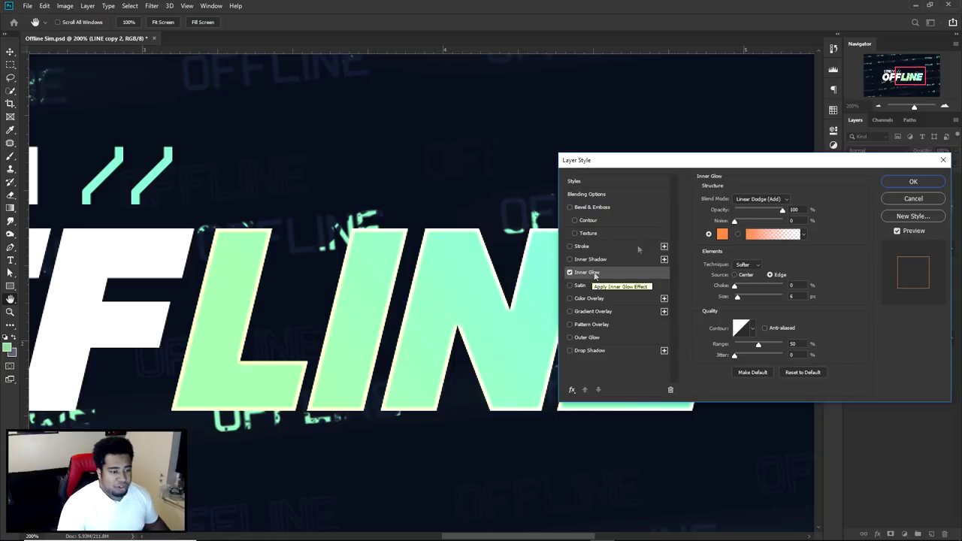
pyautogui.click(722, 234)
pyautogui.click(533, 303)
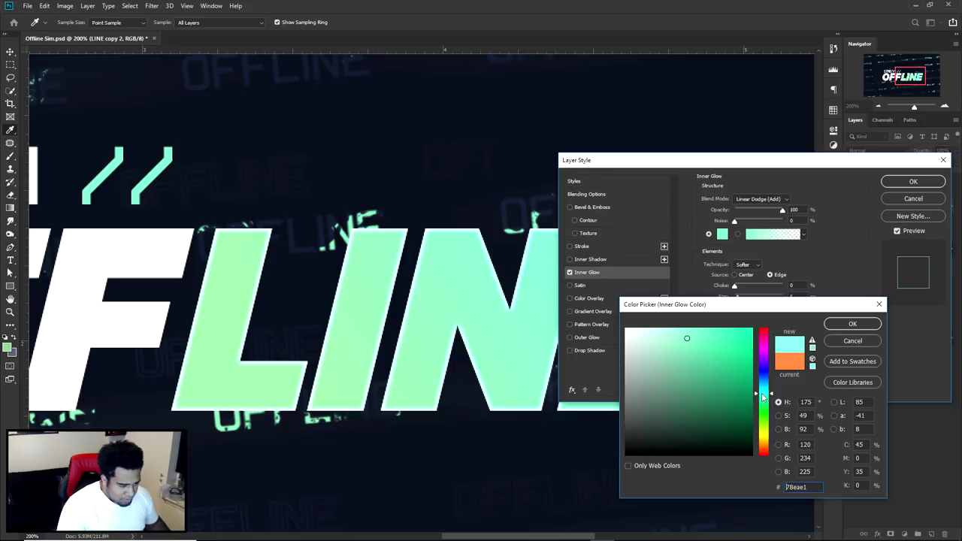
pyautogui.click(852, 323)
pyautogui.click(795, 296)
pyautogui.press('Up')
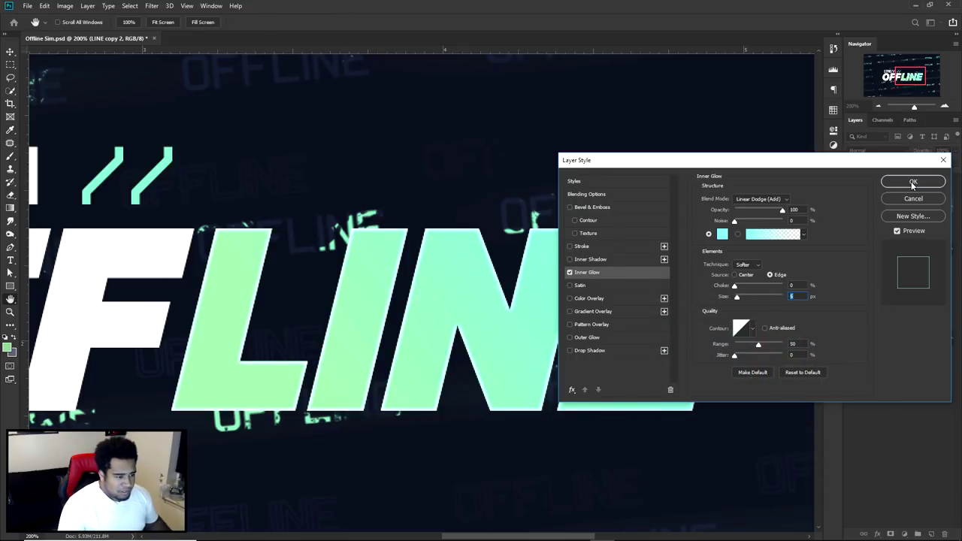
pyautogui.click(913, 181)
# Rasterize the LINE copy together with its layer style and set its blend mode to Lighter Color
pyautogui.hotkey('ctrl', '0')
pyautogui.rightClick(901, 208)
pyautogui.click(826, 255)
pyautogui.hotkey('ctrl', '1')
pyautogui.click(877, 151)
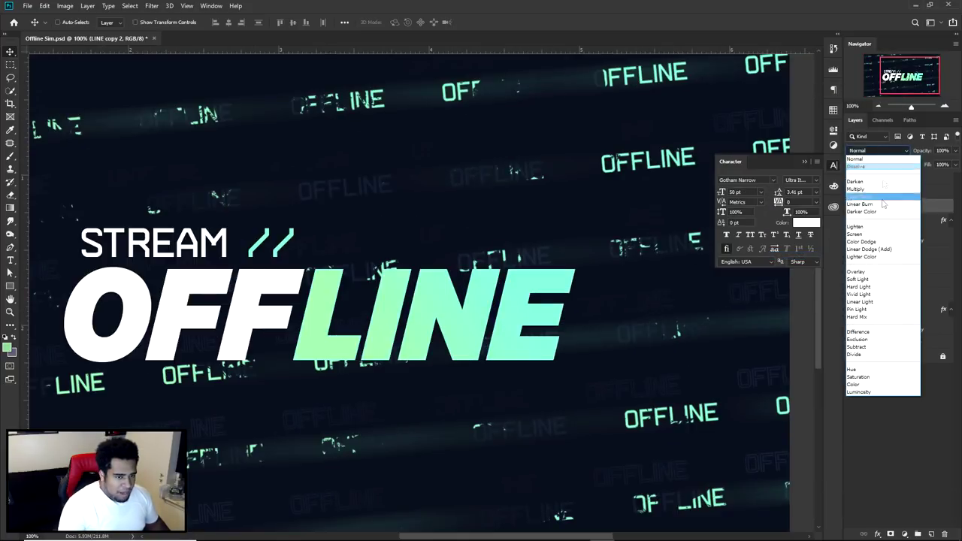
pyautogui.click(862, 256)
# Add a layer mask to the rasterized LINE copy
pyautogui.scroll(2, 471, 322)
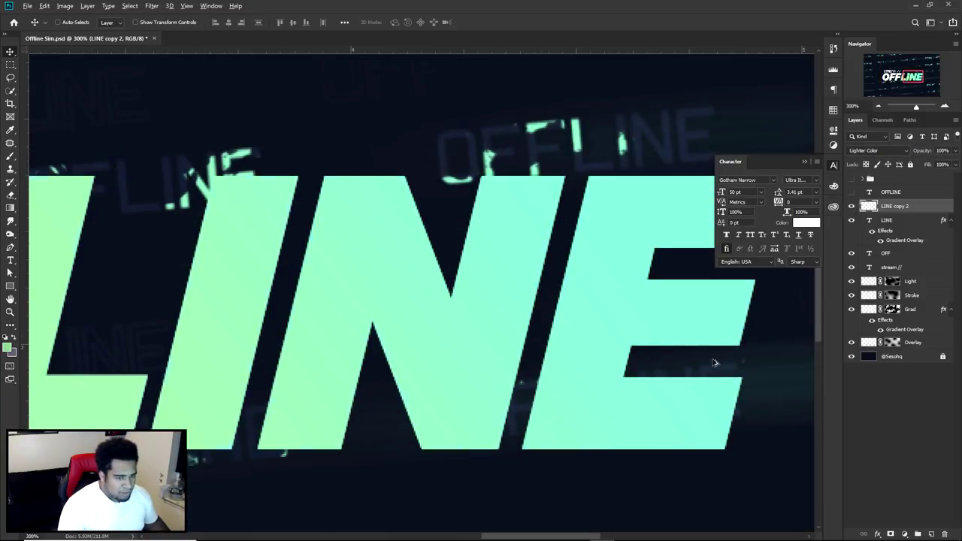
pyautogui.scroll(-1, 715, 363)
pyautogui.click(890, 533)
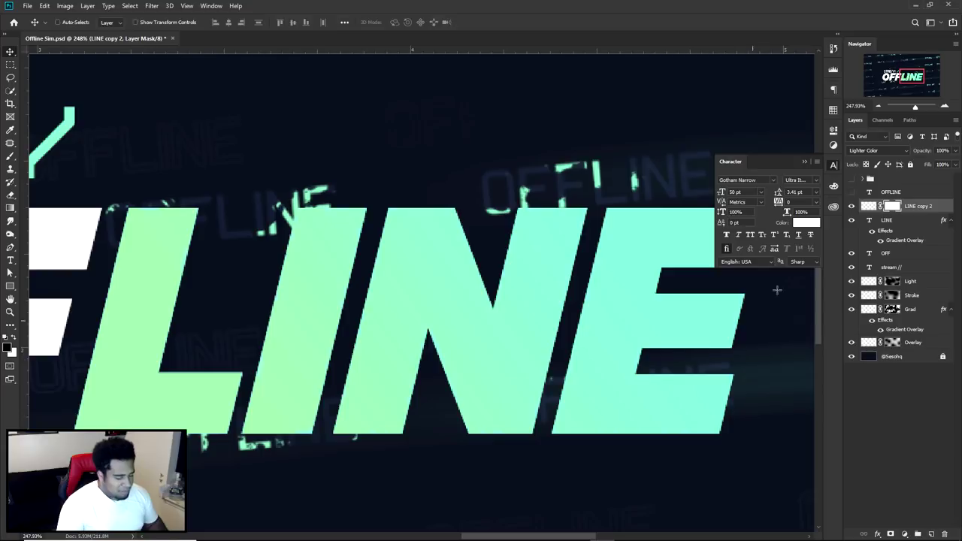
# Paint black with a soft brush on the LINE copy's mask to fade parts of the glow edges around the N
pyautogui.press('b')
pyautogui.rightClick(537, 354)
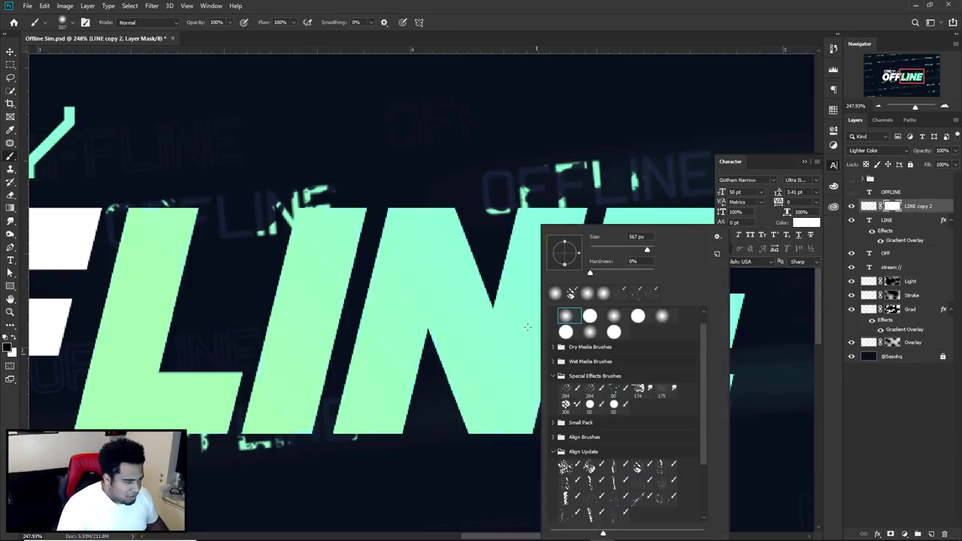
pyautogui.press('Return')
pyautogui.press('v')
pyautogui.click(445, 409)
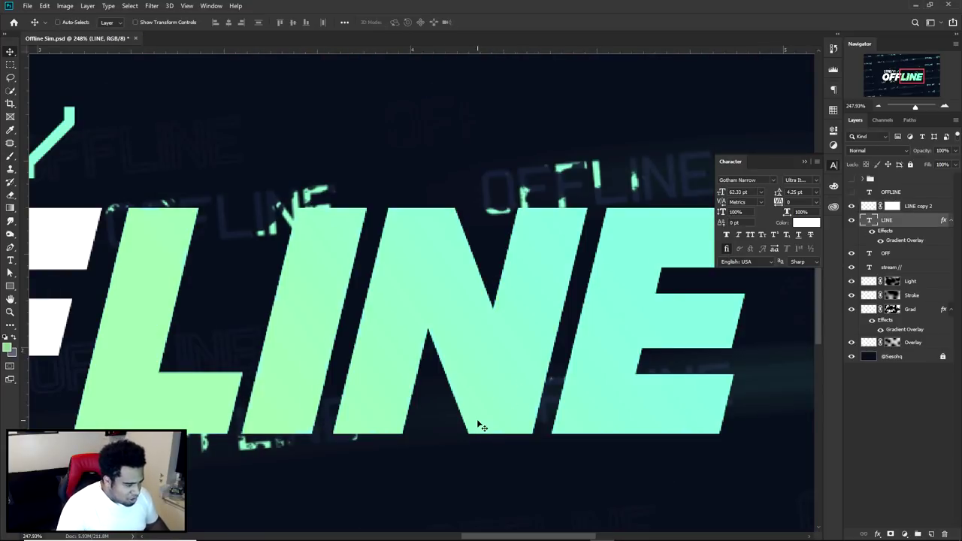
pyautogui.press('b')
pyautogui.click(897, 207)
pyautogui.press('d')
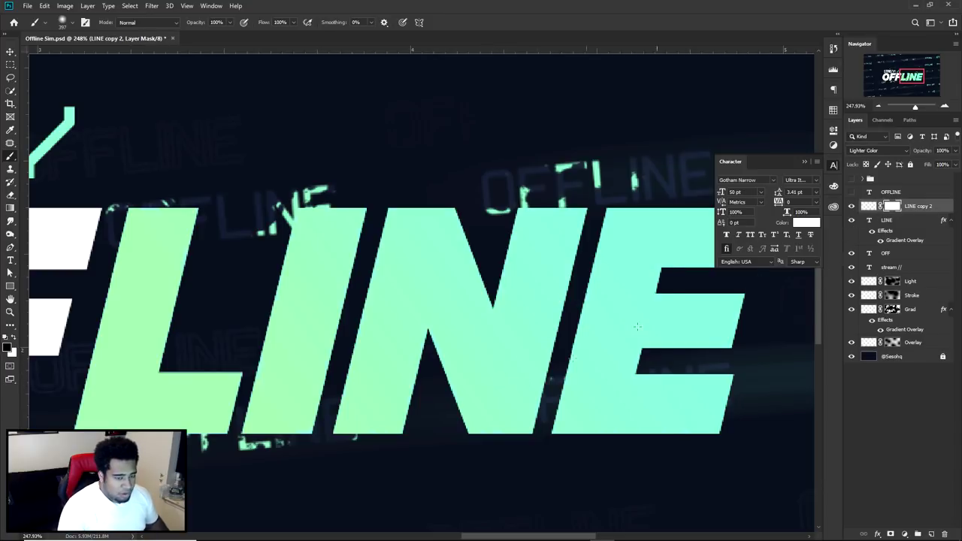
pyautogui.moveTo(492, 393); pyautogui.dragTo(451, 439)
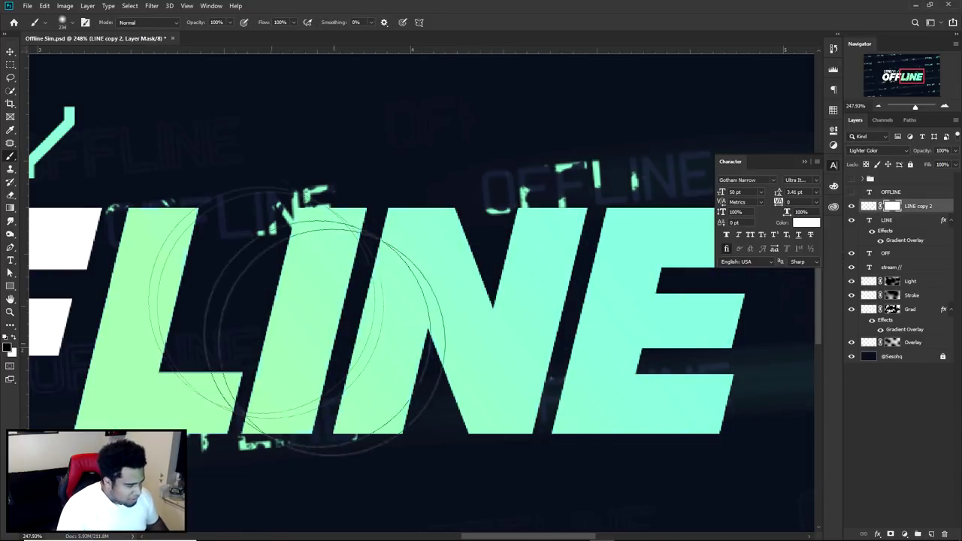
# Change the blend mode of the masked LINE copy to Linear Dodge (Add)
pyautogui.click(869, 206)
pyautogui.click(879, 149)
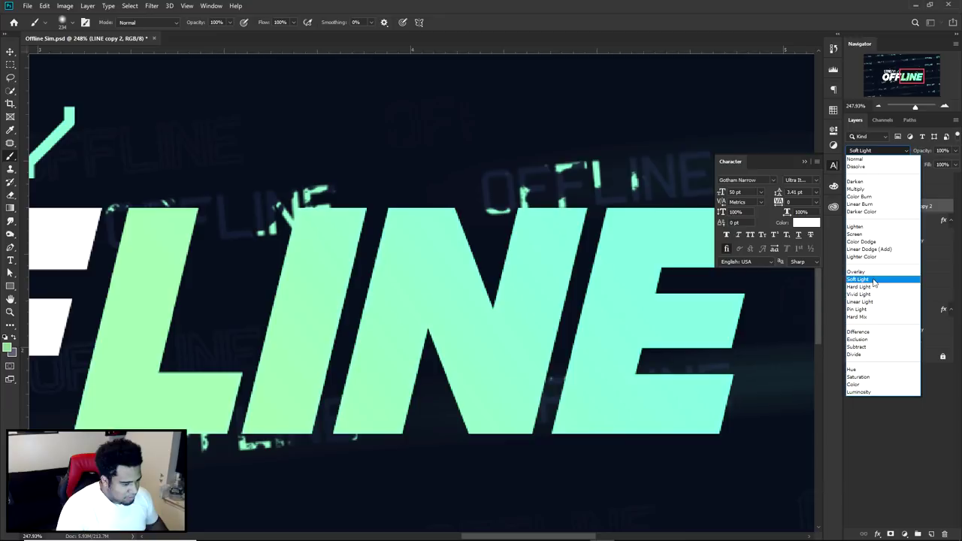
pyautogui.click(875, 250)
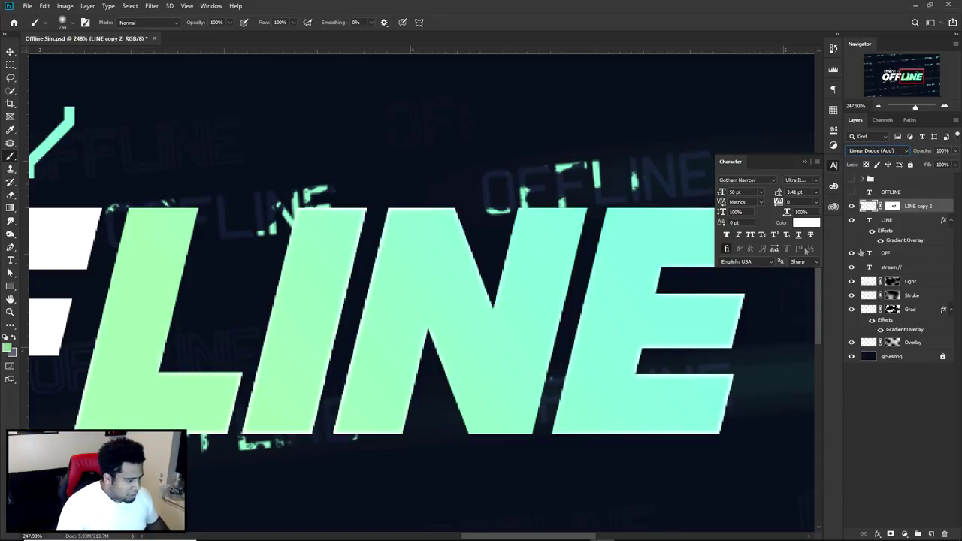
pyautogui.press('v')
pyautogui.doubleClick(570, 293)
pyautogui.scroll(-1, 570, 294)
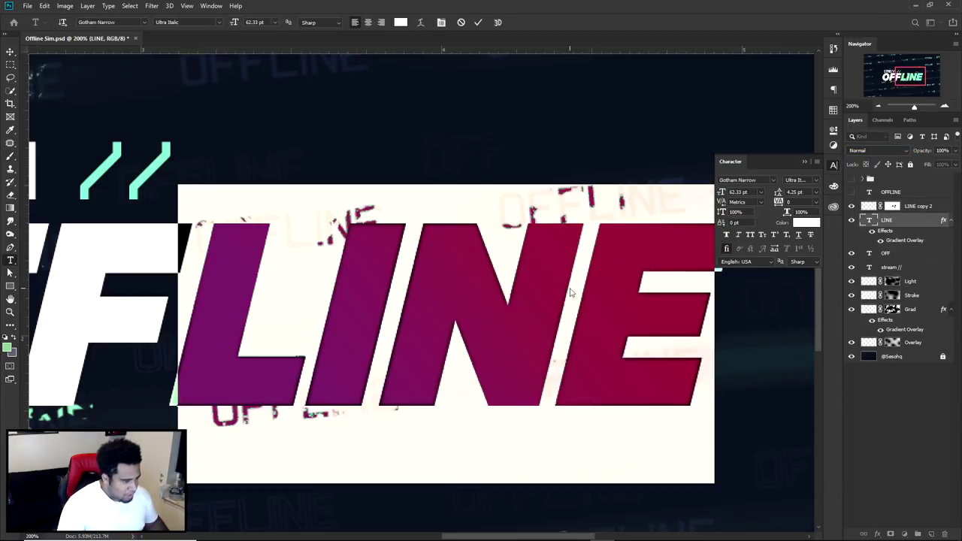
pyautogui.click(481, 22)
pyautogui.press('v')
pyautogui.hotkey('ctrl', '0')
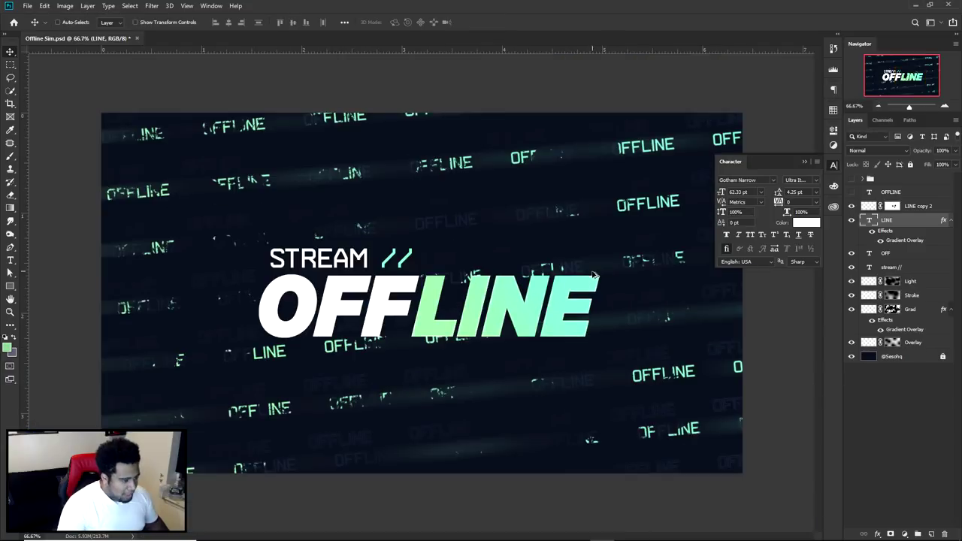
# Retouch the LINE copy's mask near the E with a soft black brush, and hide the floating character settings
pyautogui.scroll(3, 588, 286)
pyautogui.scroll(-3, 589, 286)
pyautogui.scroll(1, 588, 286)
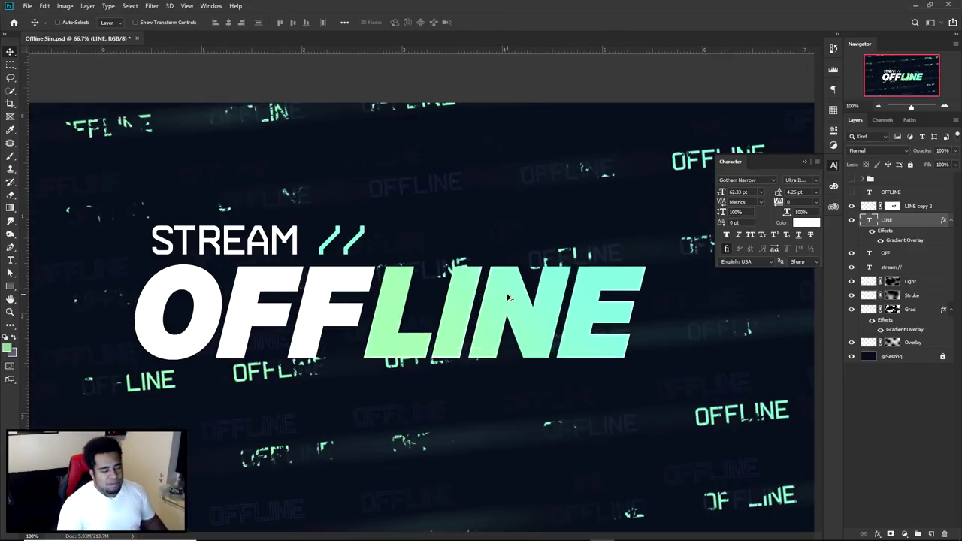
pyautogui.click(887, 207)
pyautogui.press('b')
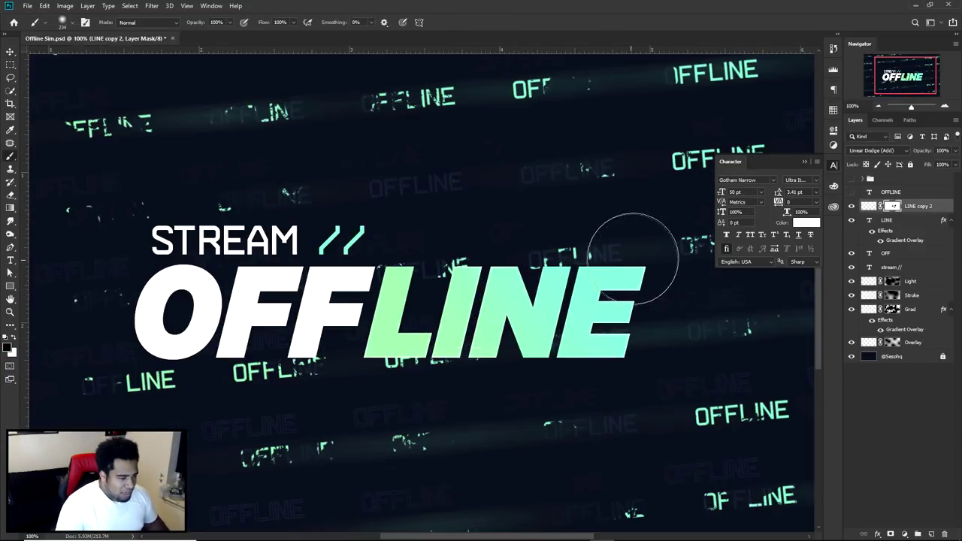
pyautogui.press('v')
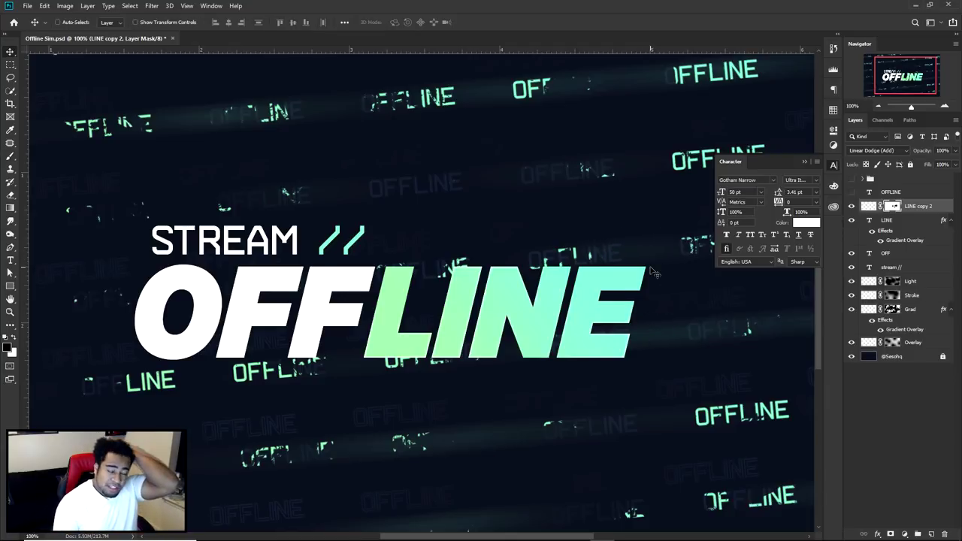
pyautogui.click(834, 166)
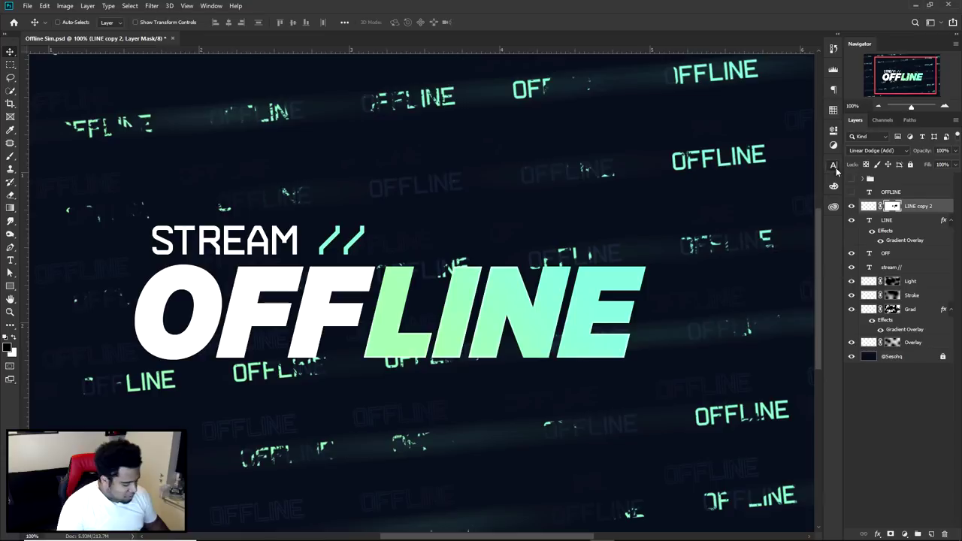
# Duplicate the STREAM // text to the right and change the copy's wording to FOLLOW TO KNOW WHEN I GO LIVE!
pyautogui.keyDown('ctrl'); pyautogui.click(299, 246); pyautogui.keyUp('ctrl')
pyautogui.moveTo(298, 246); pyautogui.dragTo(511, 245)
pyautogui.press('t')
pyautogui.tripleClick(492, 244)
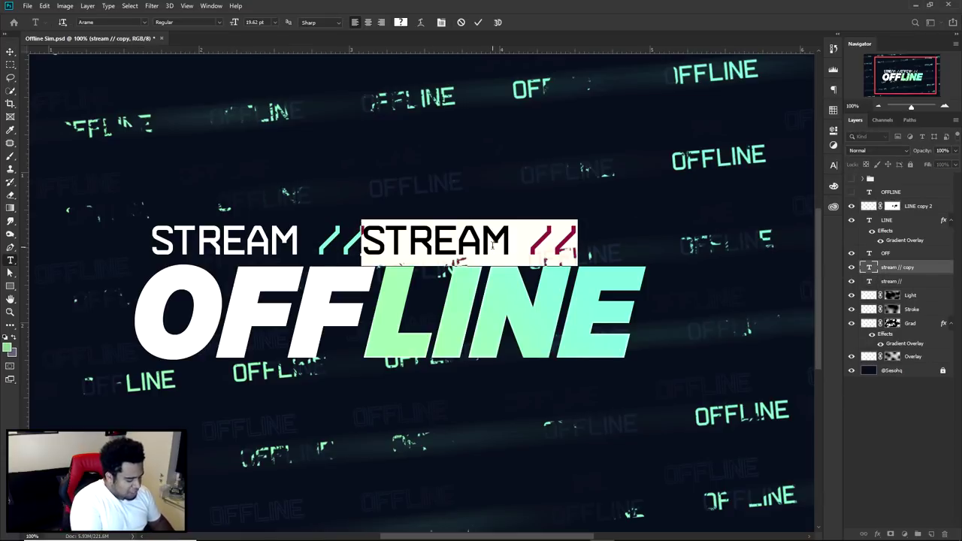
pyautogui.write('FOL')
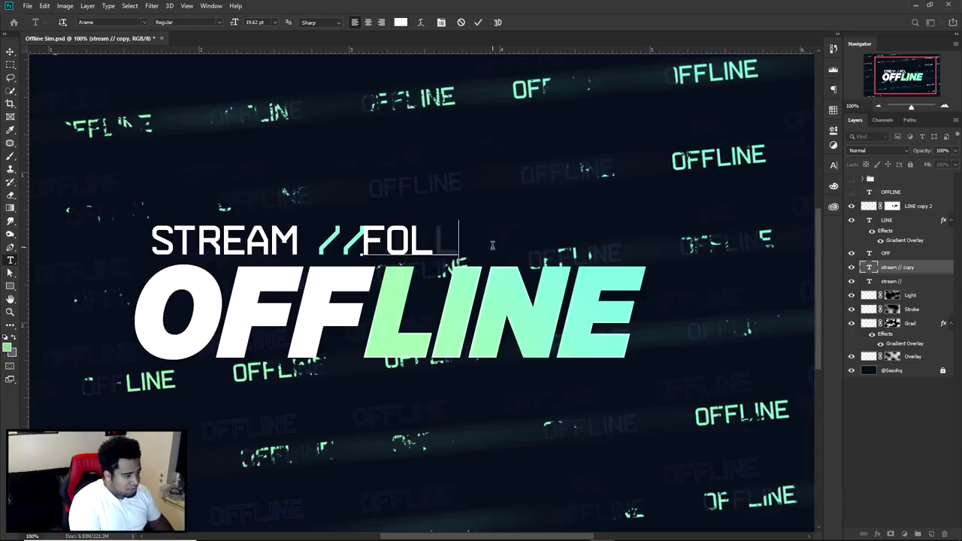
pyautogui.write('LOW TO KNOW WHEN')
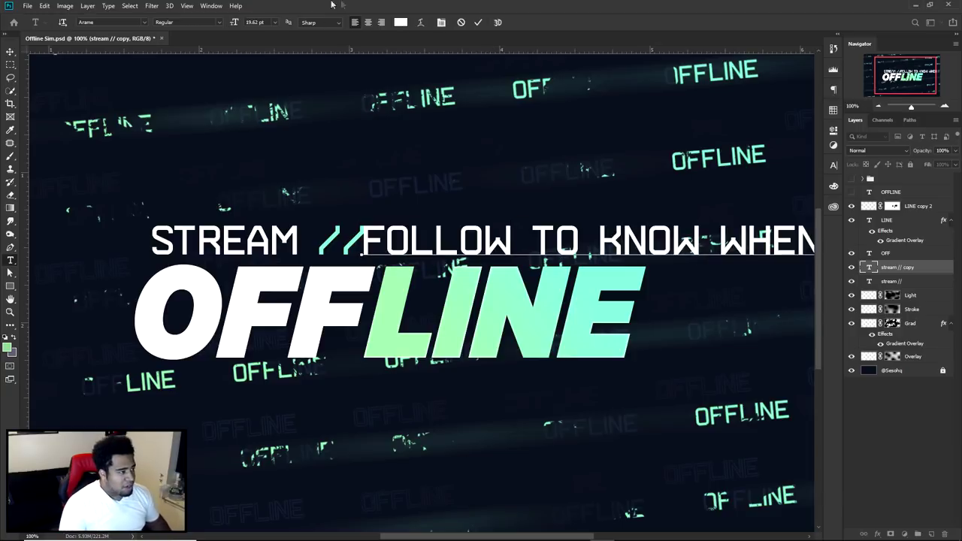
pyautogui.click(478, 24)
# Scale the follow tagline down to about 6.91 pt, keeping it above the right end of the OFFLINE title
pyautogui.hotkey('ctrl', 't')
pyautogui.moveTo(359, 219); pyautogui.dragTo(576, 234)
pyautogui.press('Return')
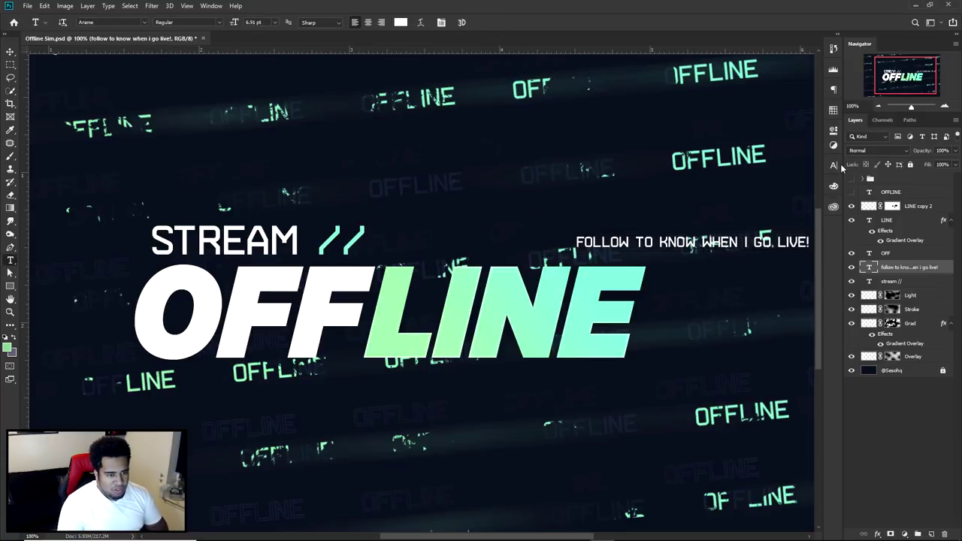
# Set the tagline's font to Gotham Medium and retype it in capitals as FOLLOW TO KNOW WHEN I GO LIVE!
pyautogui.click(833, 165)
pyautogui.click(775, 182)
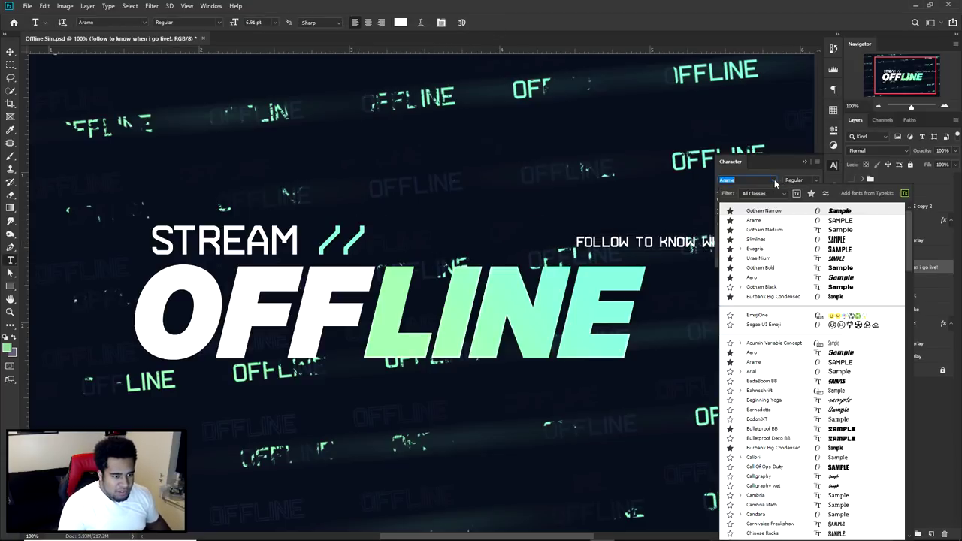
pyautogui.click(763, 230)
pyautogui.doubleClick(664, 240)
pyautogui.hotkey('ctrl', 'a')
pyautogui.write('FOLLOW TO KNOW')
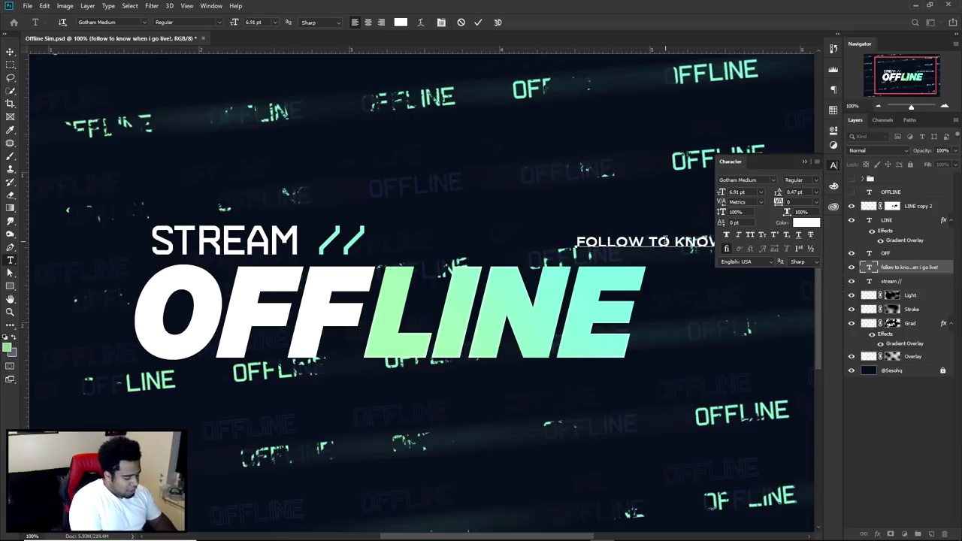
pyautogui.click(11, 51)
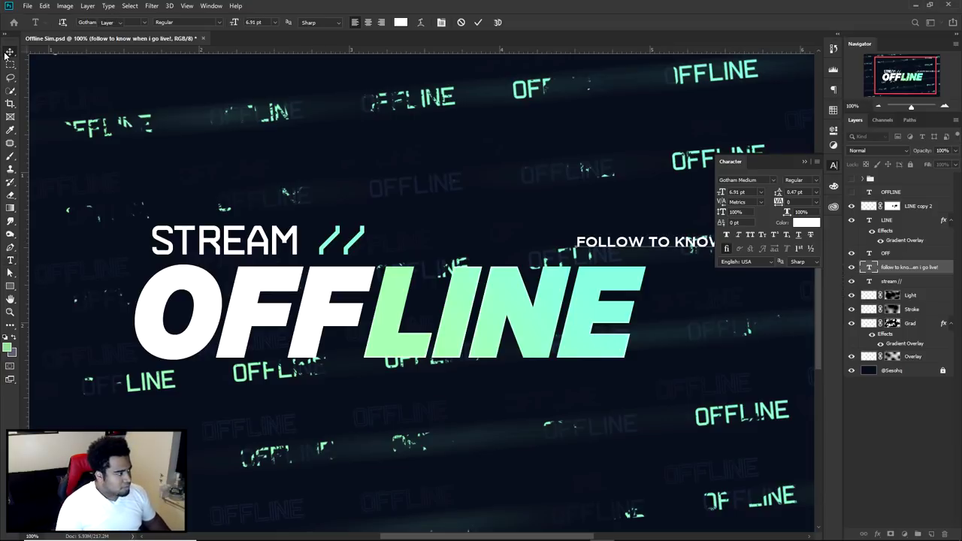
# Move the tagline beside the slashes of STREAM // and scale it down to about 4.07 pt
pyautogui.moveTo(594, 226); pyautogui.dragTo(393, 224)
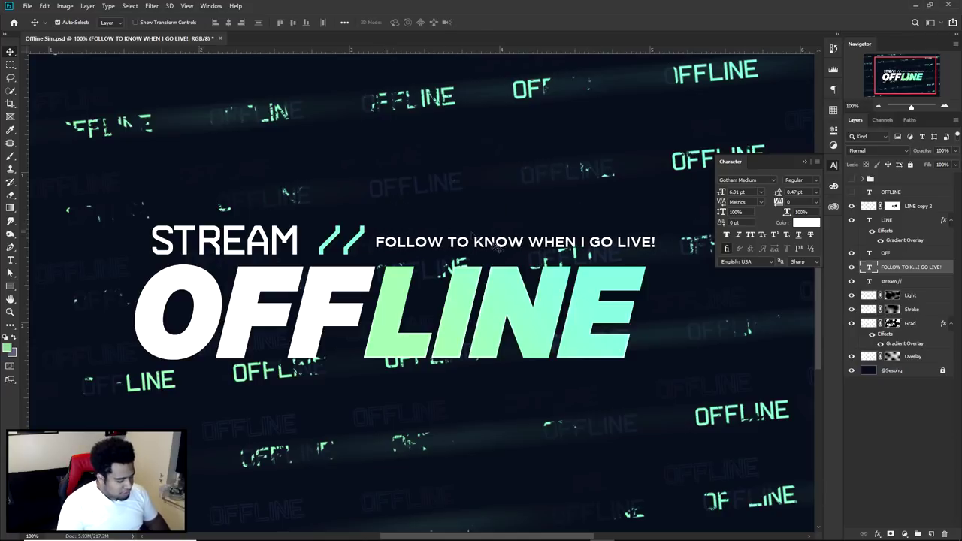
pyautogui.hotkey('ctrl', 't')
pyautogui.moveTo(657, 237); pyautogui.dragTo(554, 239)
pyautogui.press('Return')
# Set the tagline's tracking to 420 and its size to 3 pt, and shift it left above the word LINE
pyautogui.click(759, 193)
pyautogui.click(515, 241)
pyautogui.moveTo(780, 205); pyautogui.dragTo(791, 211)
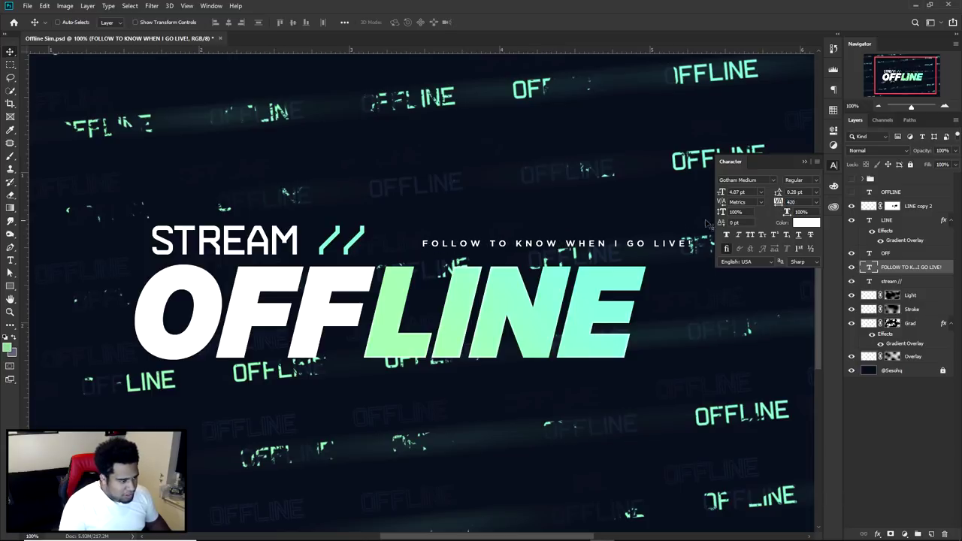
pyautogui.click(742, 193)
pyautogui.press('Return')
pyautogui.moveTo(602, 257); pyautogui.dragTo(585, 257)
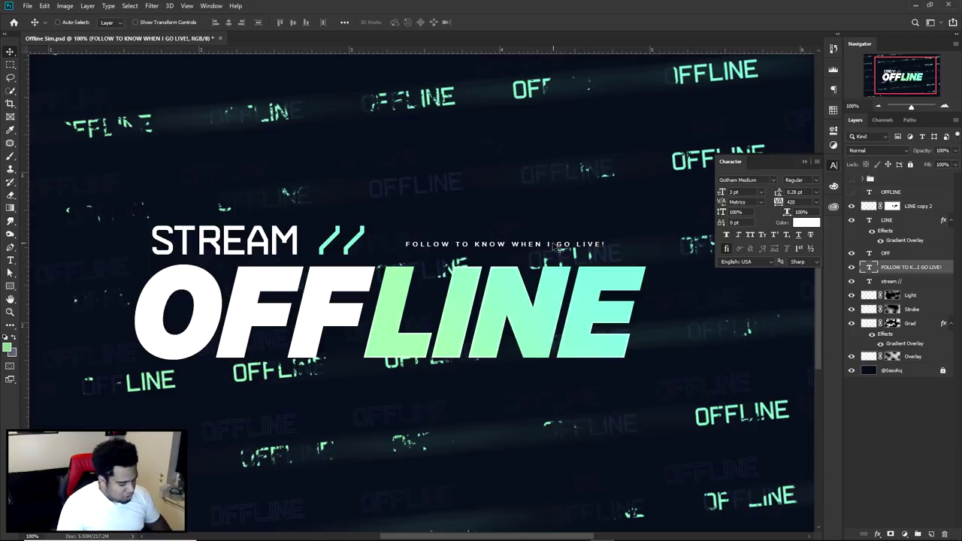
# Colour the words WHEN I GO LIVE! in the tagline mint green, 7de9bc, sampled from the LINE gradient
pyautogui.press('t')
pyautogui.moveTo(511, 244); pyautogui.dragTo(631, 239)
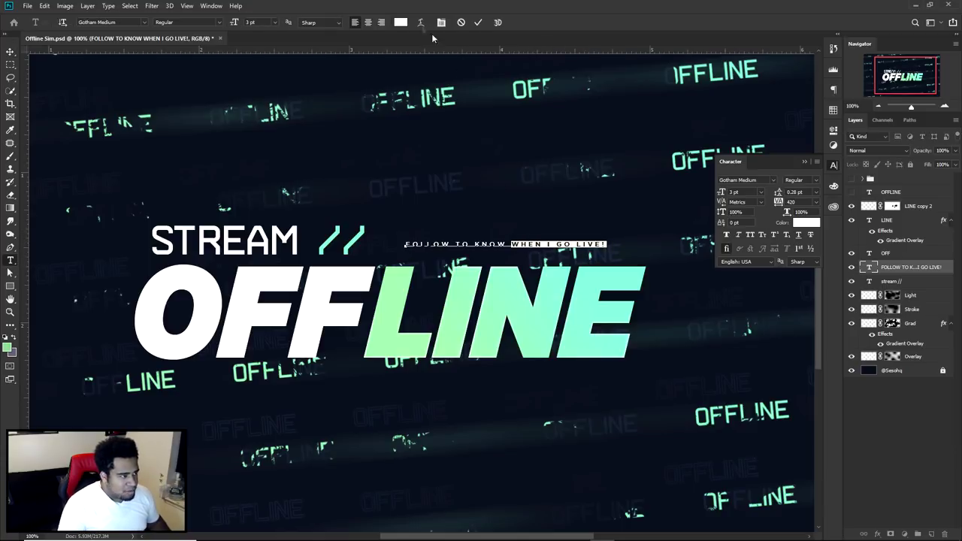
pyautogui.click(401, 22)
pyautogui.click(506, 285)
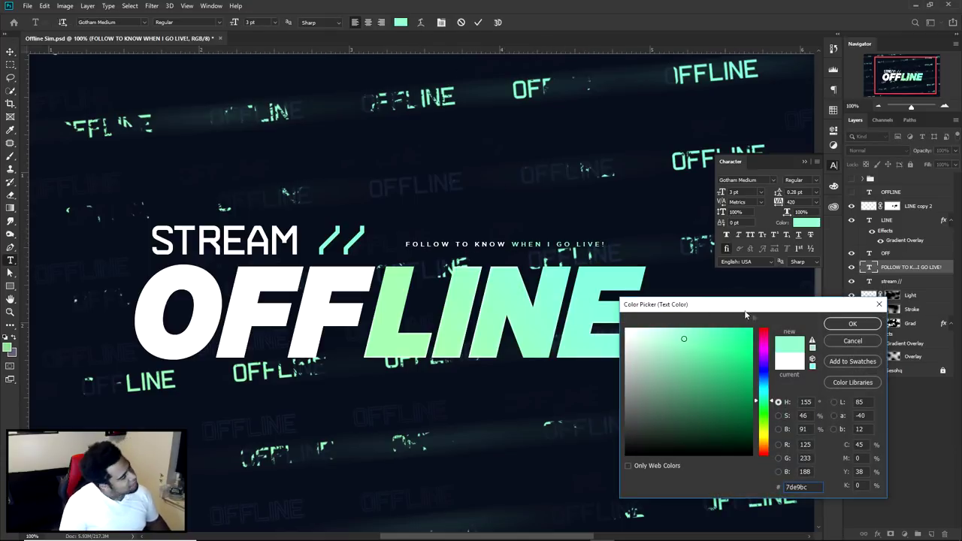
pyautogui.click(833, 323)
pyautogui.click(478, 22)
pyautogui.press('v')
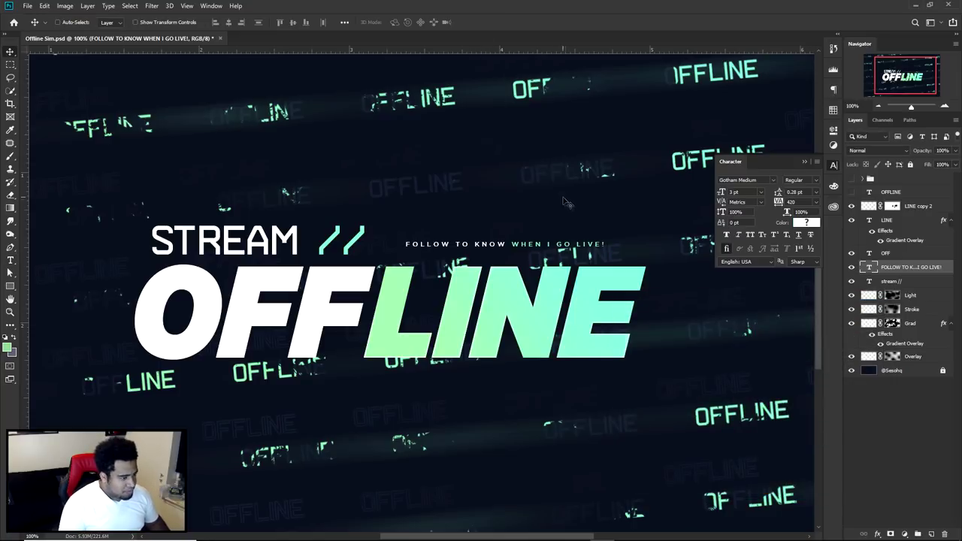
# Enlarge the tagline to about 3.48 pt with a free transform and hide the character settings
pyautogui.hotkey('ctrl', '-')
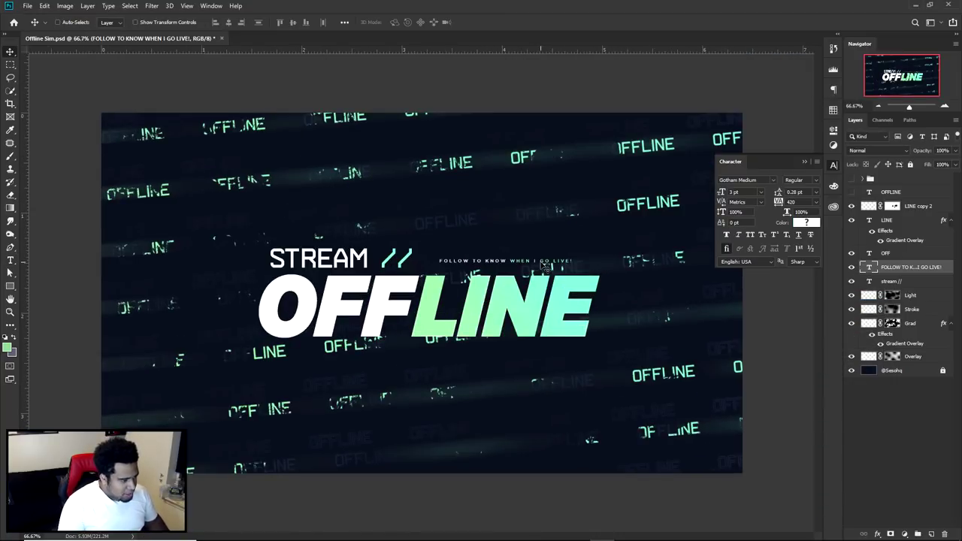
pyautogui.hotkey('ctrl', 't')
pyautogui.moveTo(581, 257); pyautogui.dragTo(585, 249)
pyautogui.press('Return')
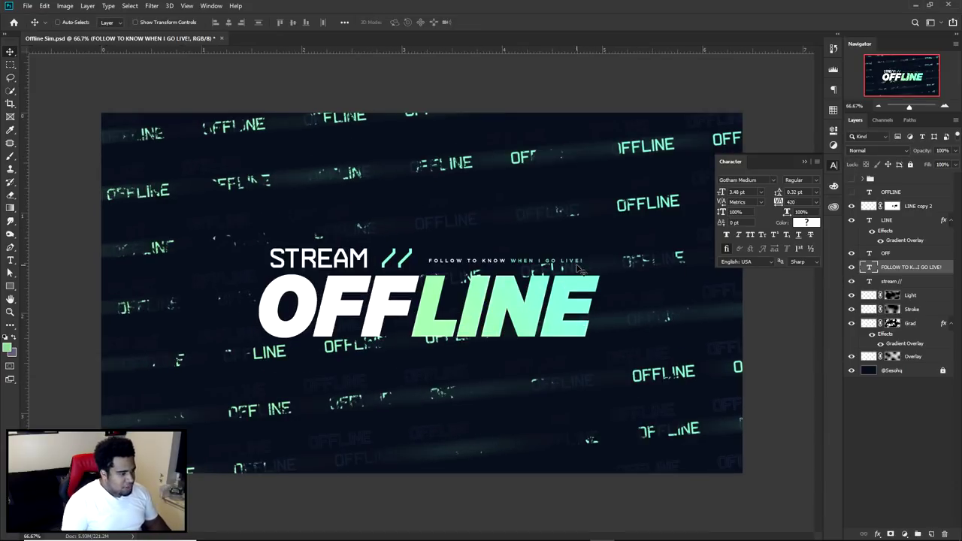
pyautogui.click(834, 168)
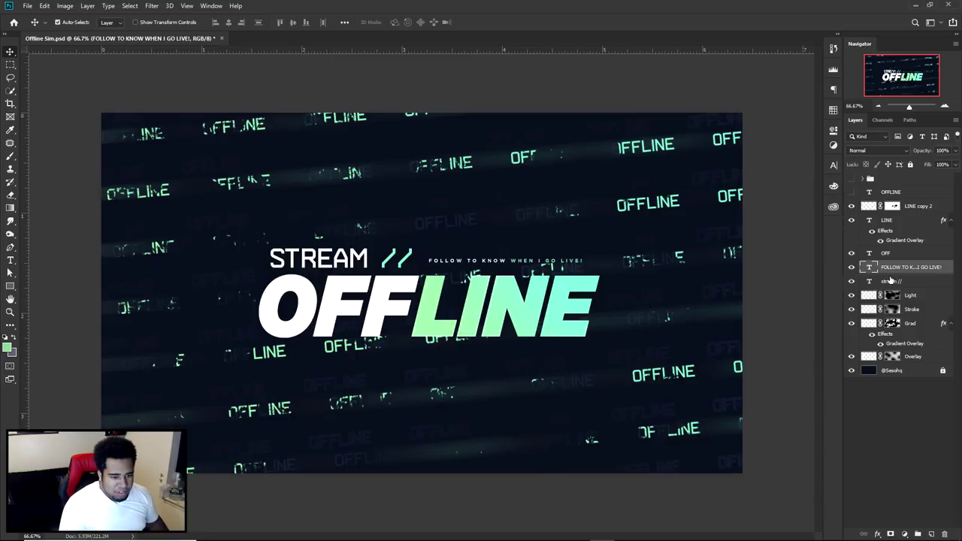
# Select the tagline, stream //, OFF, LINE and LINE copy 2 layers together and nudge the whole title slightly left and down
pyautogui.keyDown('ctrl'); pyautogui.click(892, 281); pyautogui.keyUp('ctrl')
pyautogui.keyDown('ctrl'); pyautogui.click(895, 253); pyautogui.keyUp('ctrl')
pyautogui.keyDown('ctrl'); pyautogui.click(892, 221); pyautogui.keyUp('ctrl')
pyautogui.keyDown('ctrl'); pyautogui.click(907, 207); pyautogui.keyUp('ctrl')
pyautogui.moveTo(528, 255); pyautogui.dragTo(526, 257)
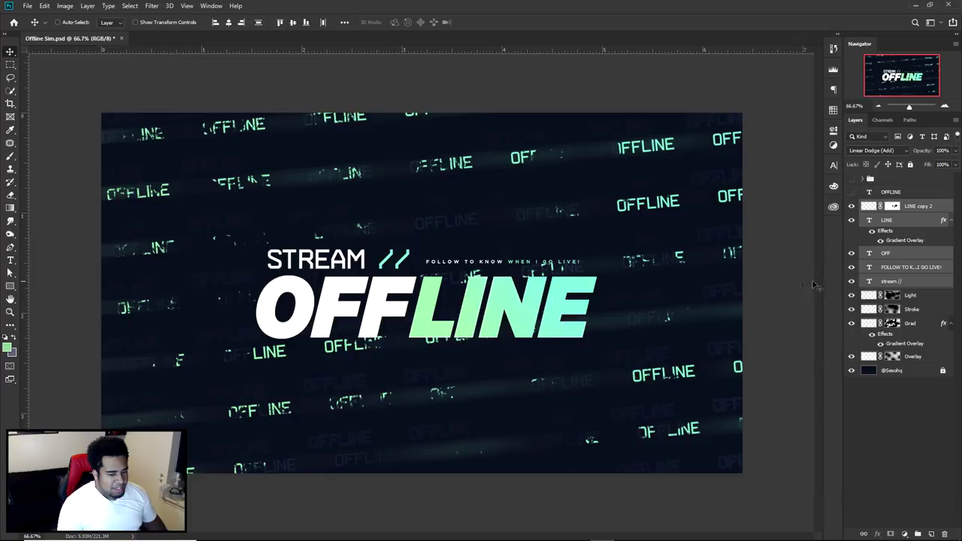
# Paint black with a glitch-textured brush on the Grad layer's mask to hide bright OFFLINE words around the title and in the upper corners
pyautogui.click(902, 326)
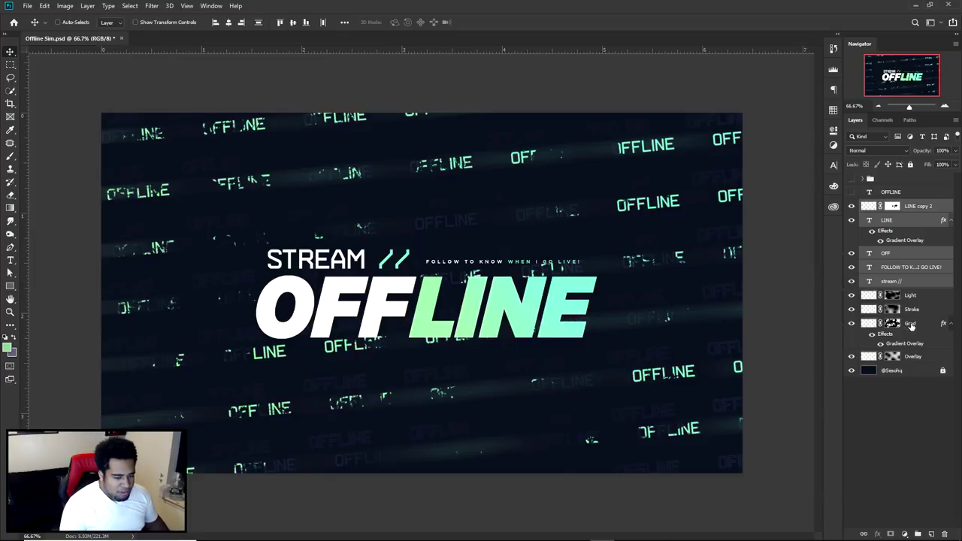
pyautogui.click(891, 323)
pyautogui.press('b')
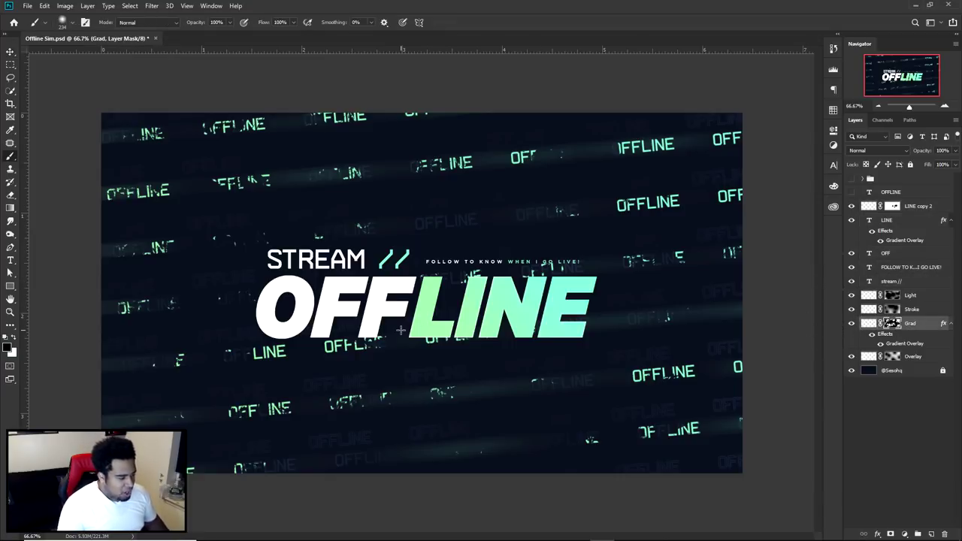
pyautogui.rightClick(487, 294)
pyautogui.click(339, 357)
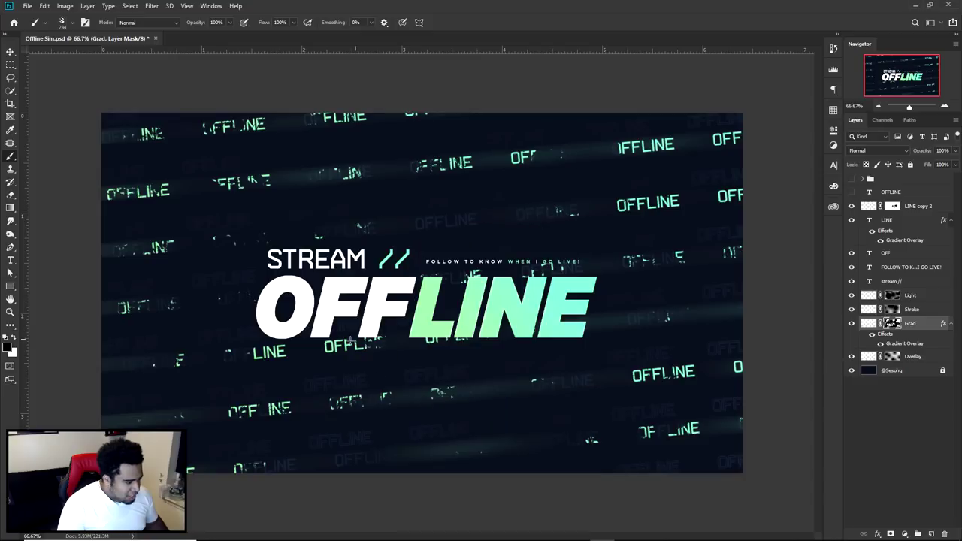
pyautogui.click(250, 347)
pyautogui.click(531, 270)
pyautogui.click(153, 188)
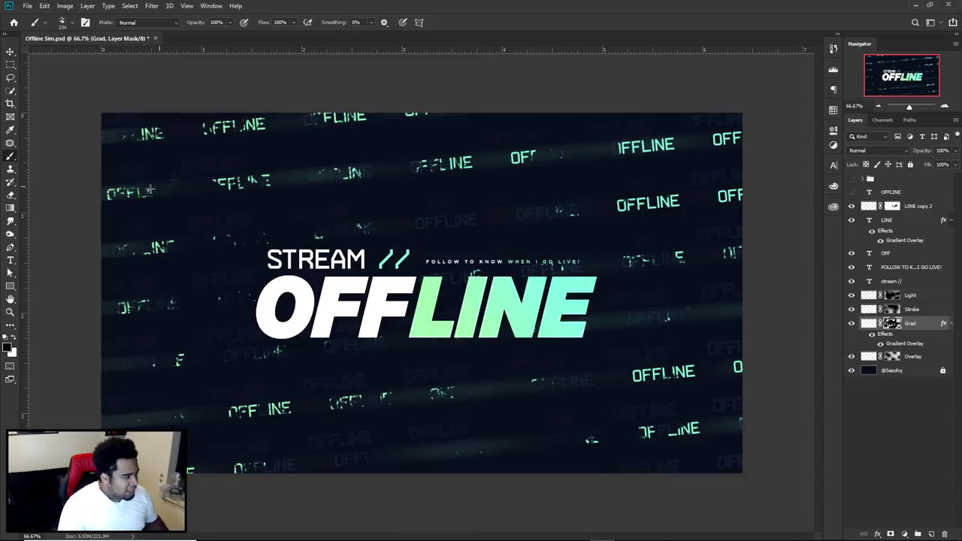
pyautogui.click(114, 187)
pyautogui.click(182, 180)
pyautogui.moveTo(644, 208)
pyautogui.mouseDown()
pyautogui.moveTo(692, 172)
pyautogui.moveTo(638, 171)
pyautogui.moveTo(655, 161)
pyautogui.mouseUp()
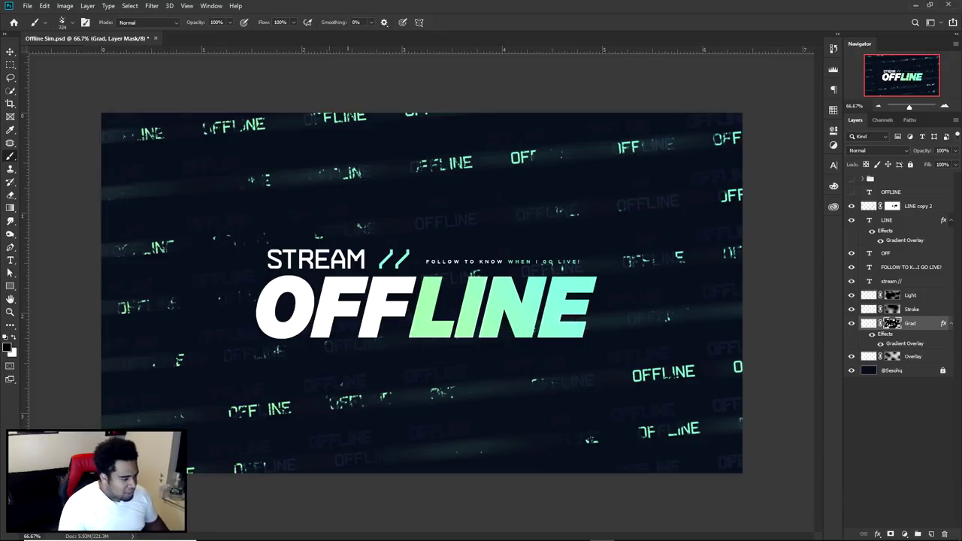
# Paint white on the Grad mask to bring back parts of the OFFLINE text above the title and near the canvas's left edge
pyautogui.click(13, 338)
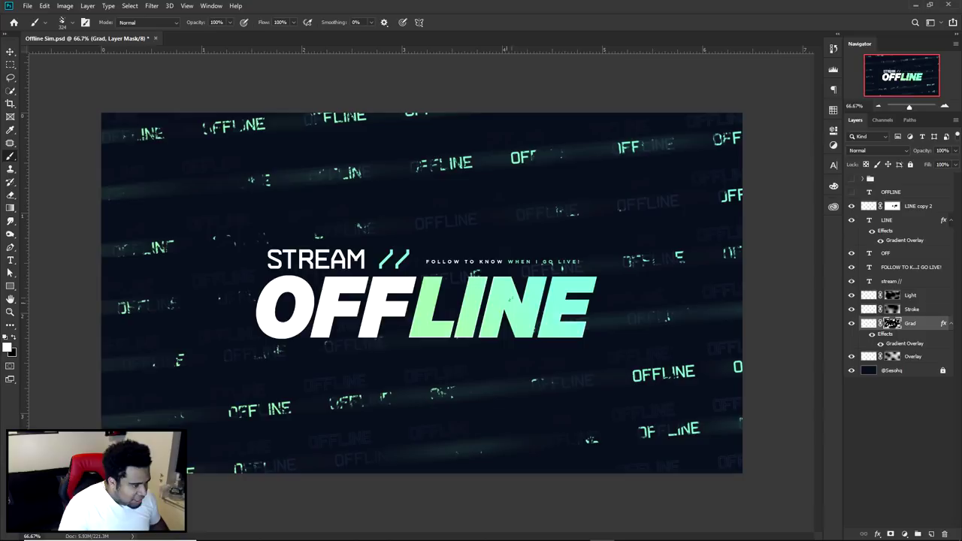
pyautogui.click(586, 226)
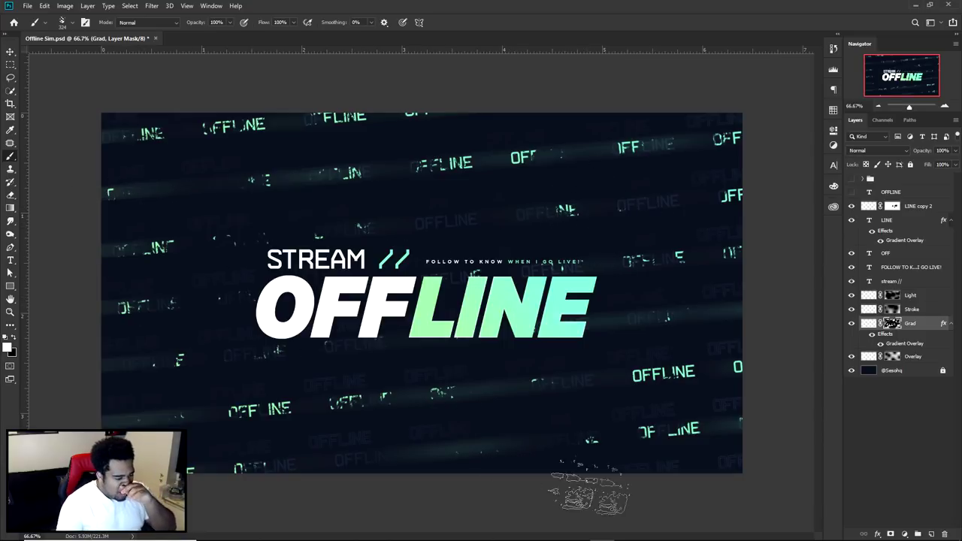
pyautogui.press('v')
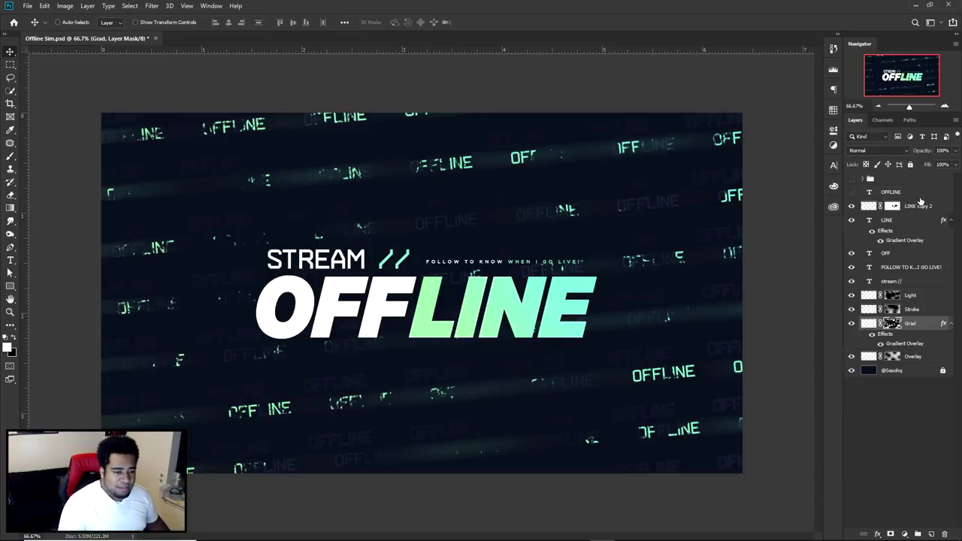
# Add a new layer above LINE copy 2 and fill a full-height rectangular strip along the canvas's left edge with light green
pyautogui.click(921, 203)
pyautogui.click(850, 181)
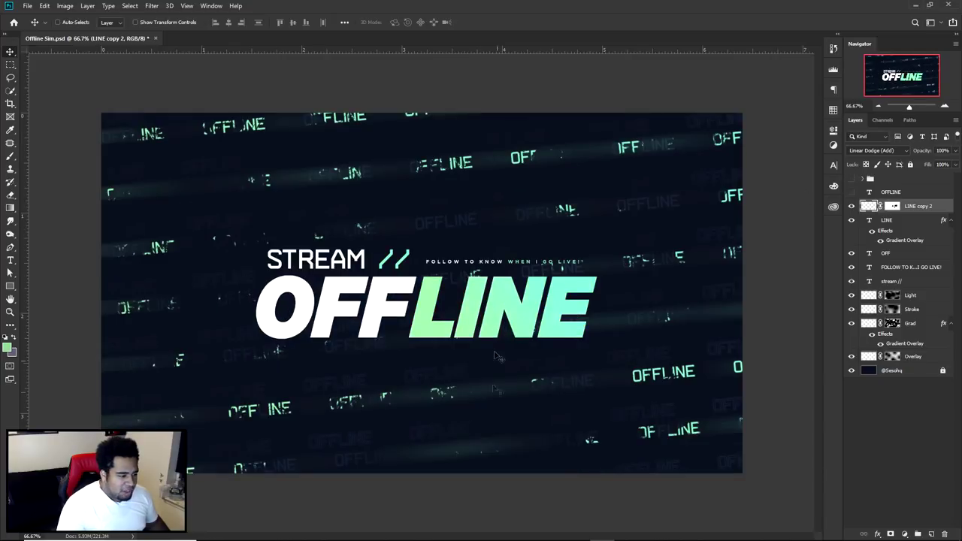
pyautogui.click(933, 532)
pyautogui.press('m')
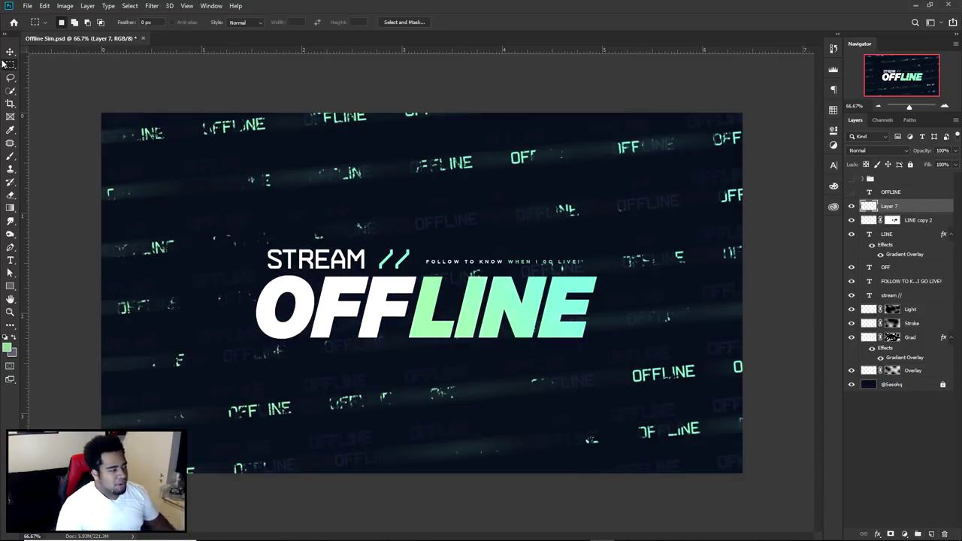
pyautogui.moveTo(75, 88); pyautogui.dragTo(135, 481)
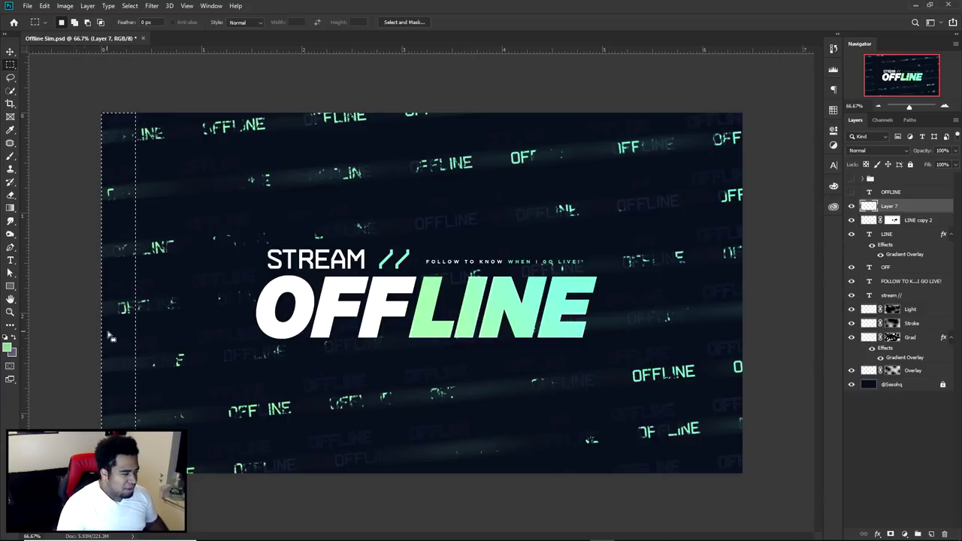
pyautogui.moveTo(103, 435); pyautogui.dragTo(104, 436)
pyautogui.hotkey('ctrl', 'z')
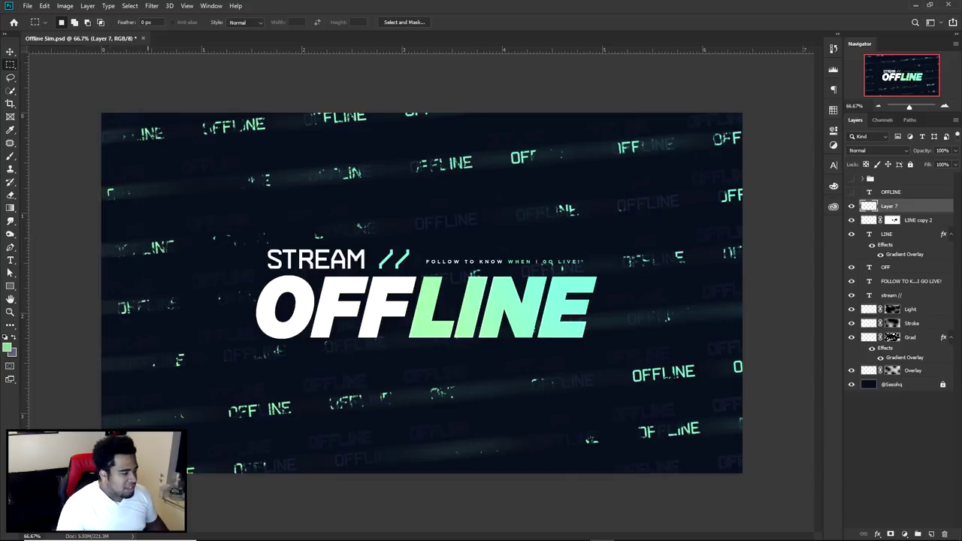
pyautogui.hotkey('alt', 'BackSpace')
pyautogui.hotkey('ctrl', 'd')
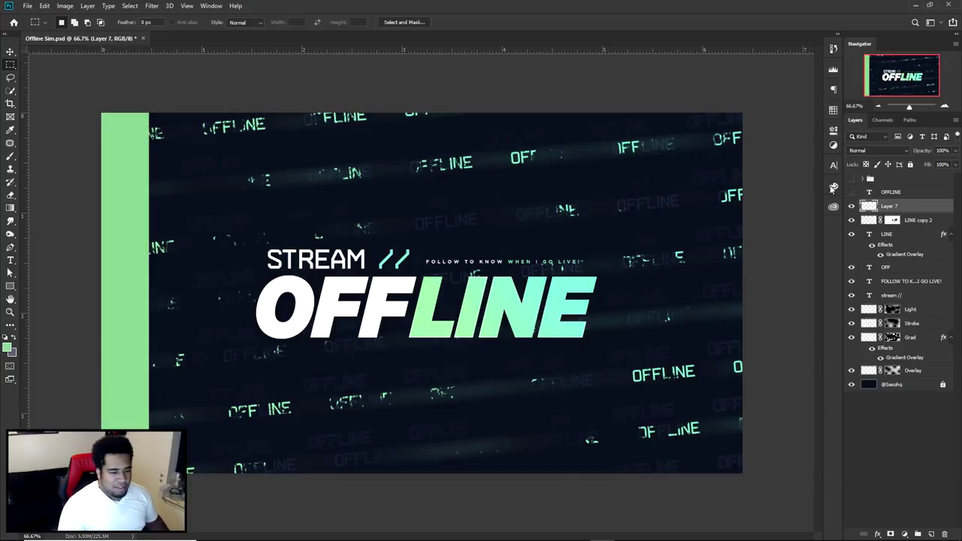
# Give the strip a cyan-to-green linear Gradient Overlay at 150% scale, and shift it left to leave a narrow edge bar
pyautogui.click(607, 311)
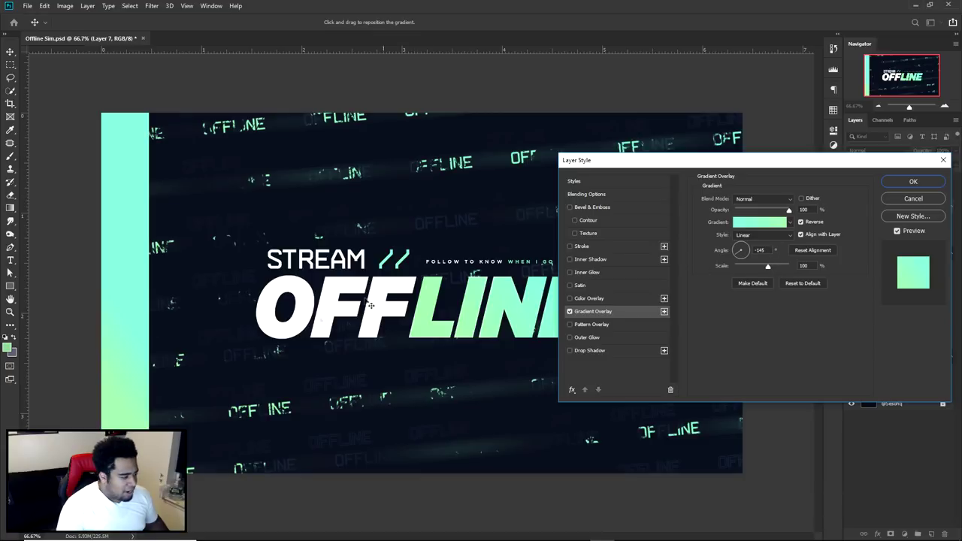
pyautogui.moveTo(768, 269); pyautogui.dragTo(789, 269)
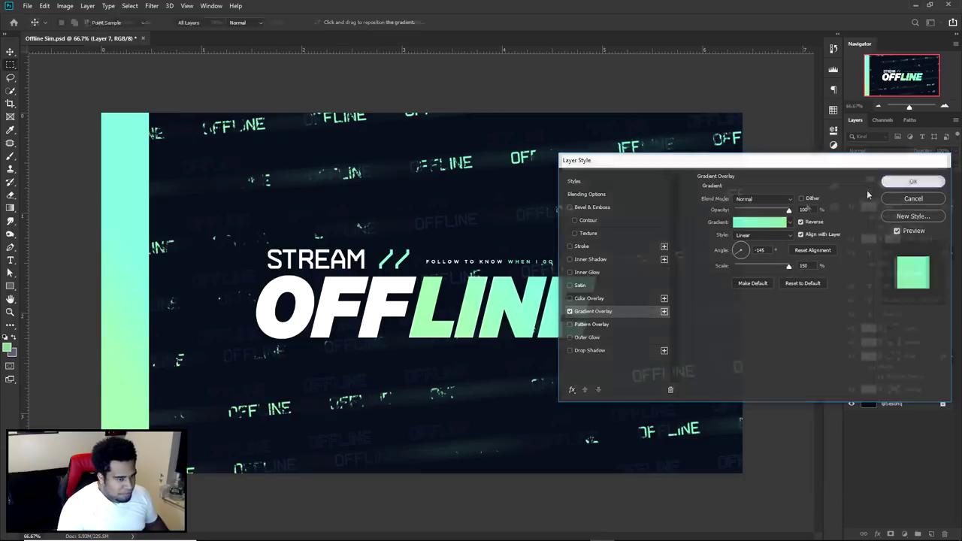
pyautogui.click(913, 181)
pyautogui.press('v')
pyautogui.moveTo(414, 321); pyautogui.dragTo(382, 321)
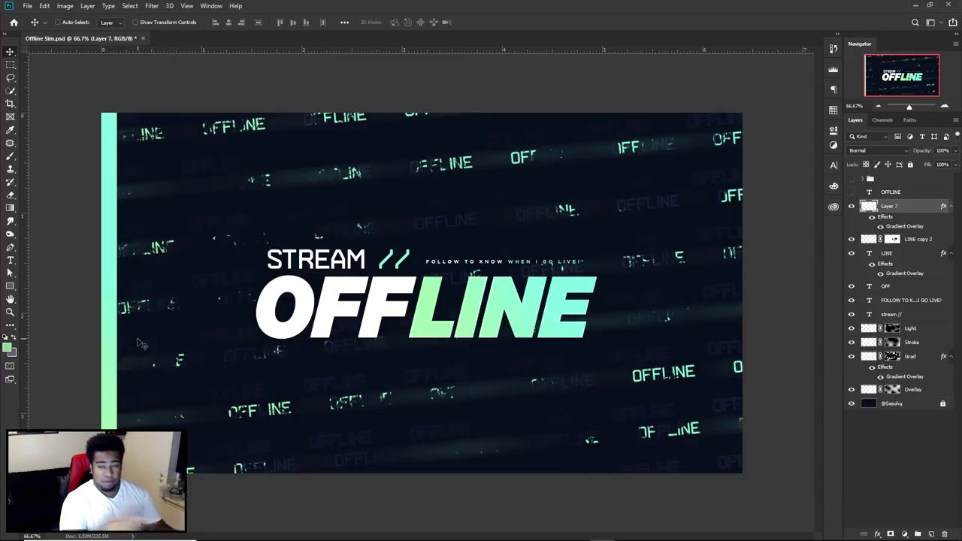
# Try a Hue/Saturation adjustment above the edge bar layer with +100 saturation and several hue shifts, and delete it
pyautogui.click(904, 533)
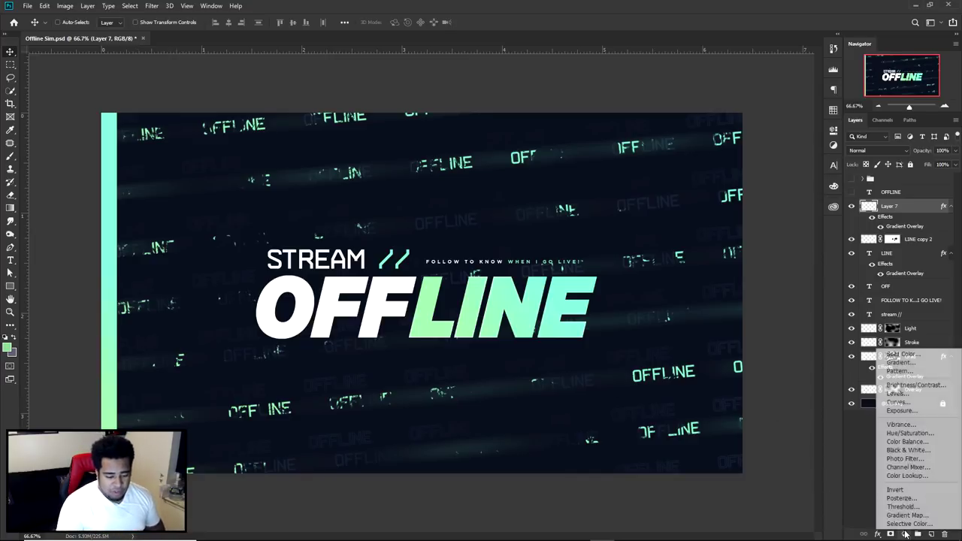
pyautogui.click(910, 433)
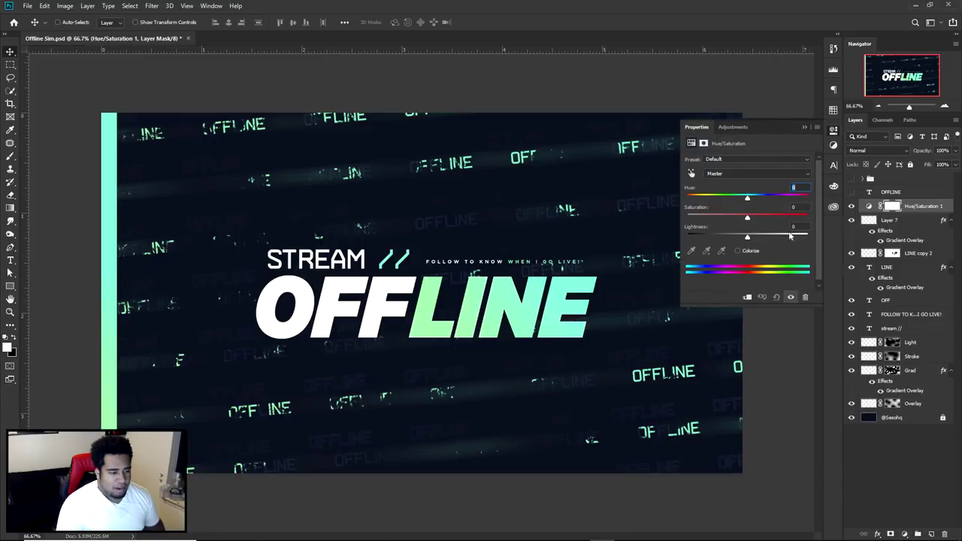
pyautogui.moveTo(734, 201); pyautogui.dragTo(776, 206)
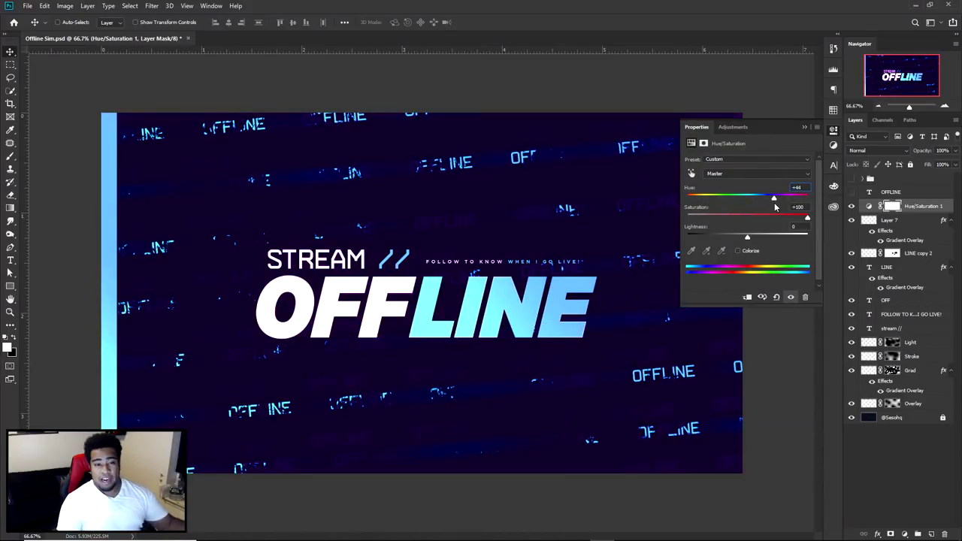
pyautogui.moveTo(771, 198); pyautogui.dragTo(726, 201)
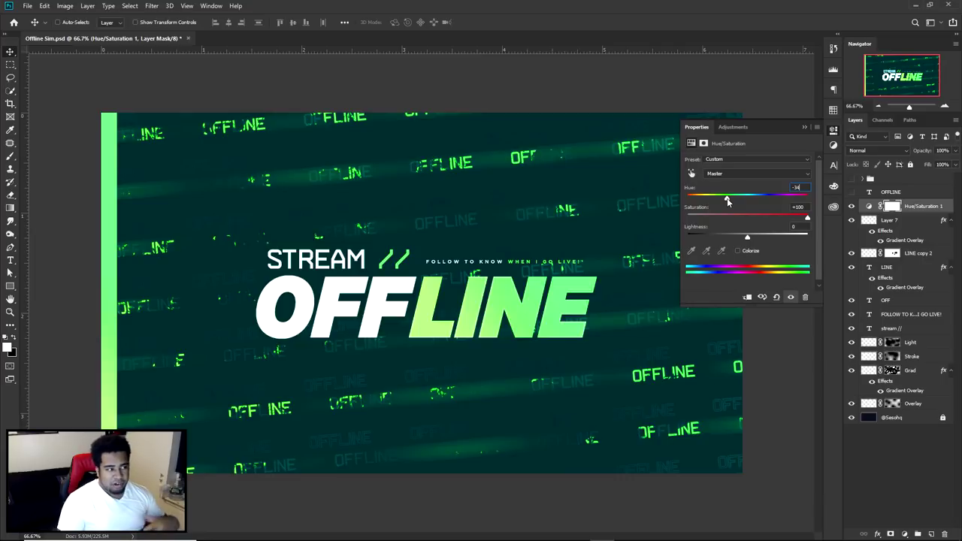
pyautogui.moveTo(727, 199); pyautogui.dragTo(768, 198)
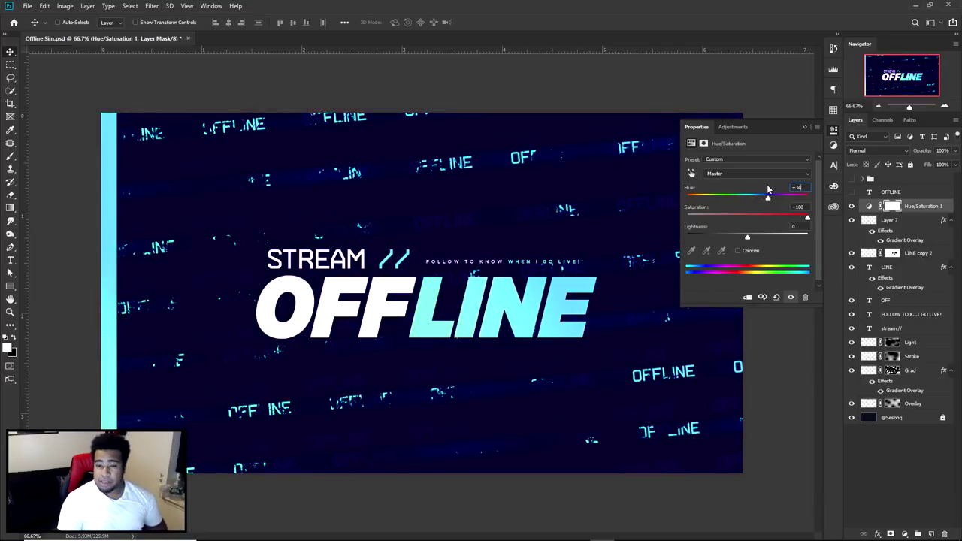
pyautogui.click(833, 131)
pyautogui.press('Delete')
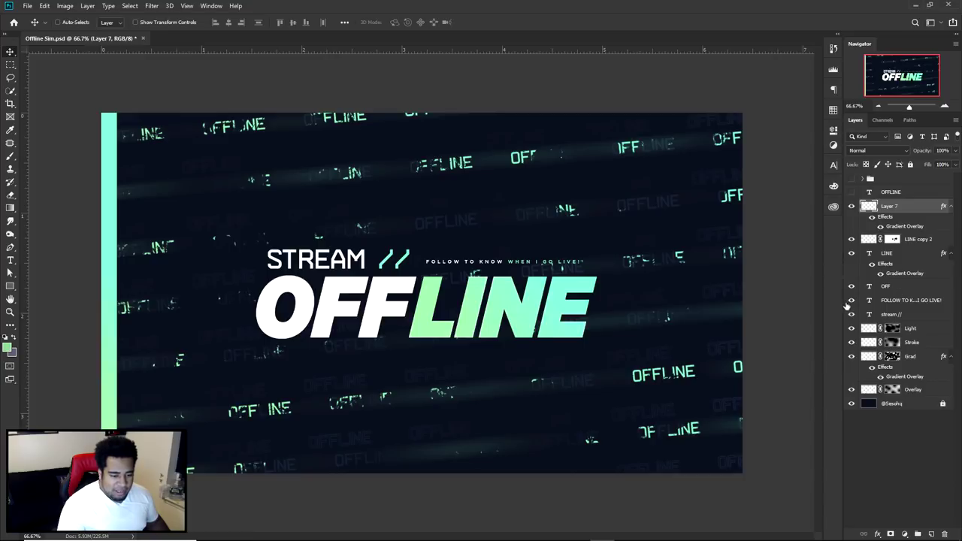
# Add a new layer above the Light layer and choose a soft round brush with 0% hardness
pyautogui.click(914, 329)
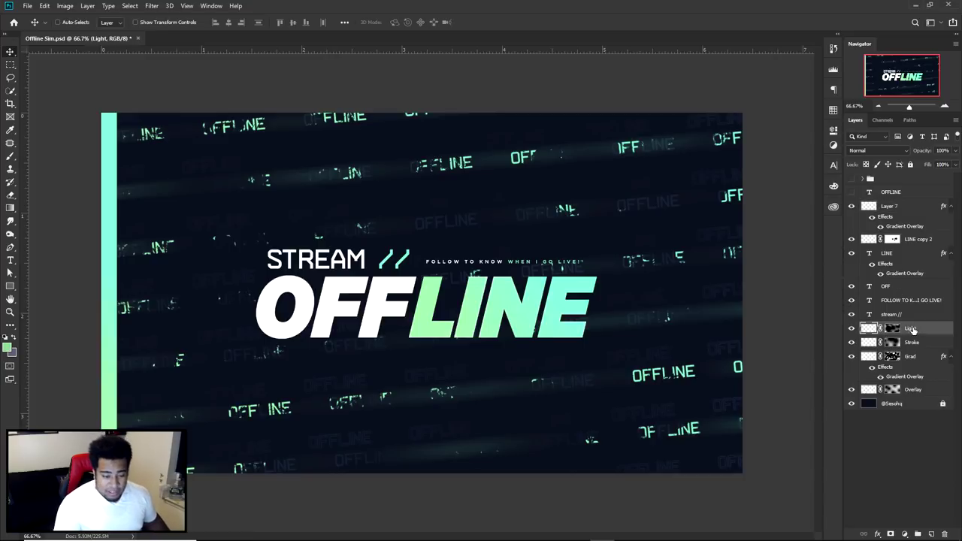
pyautogui.click(852, 328)
pyautogui.click(852, 329)
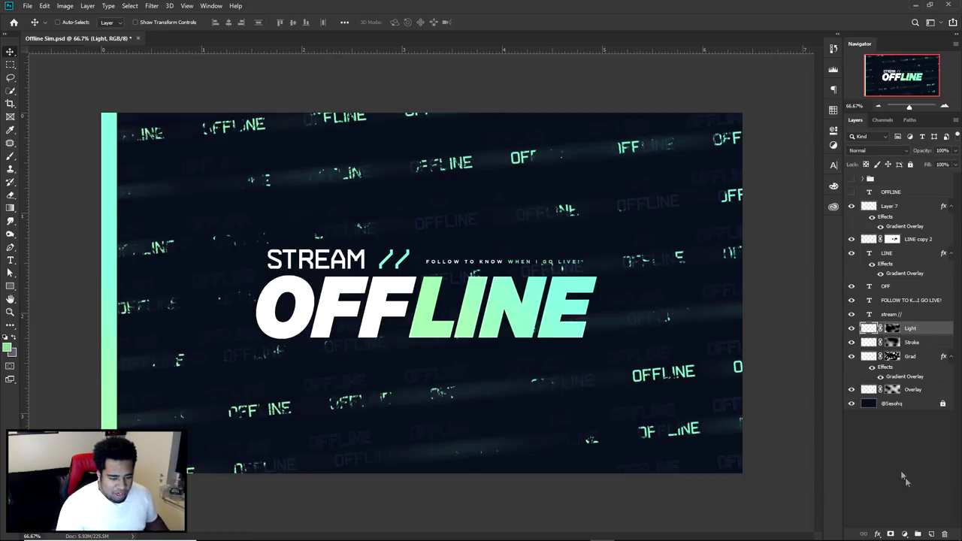
pyautogui.click(929, 531)
pyautogui.press('b')
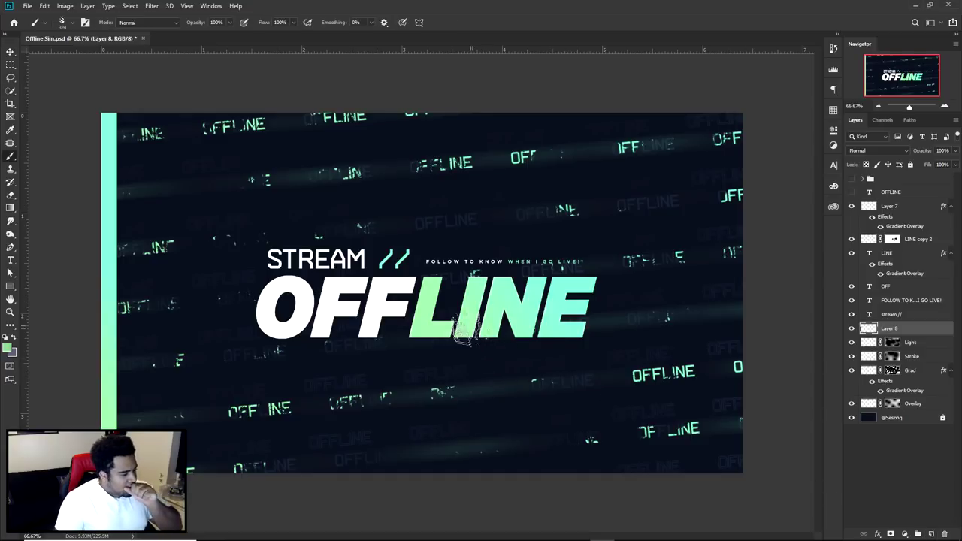
pyautogui.rightClick(463, 325)
pyautogui.click(502, 295)
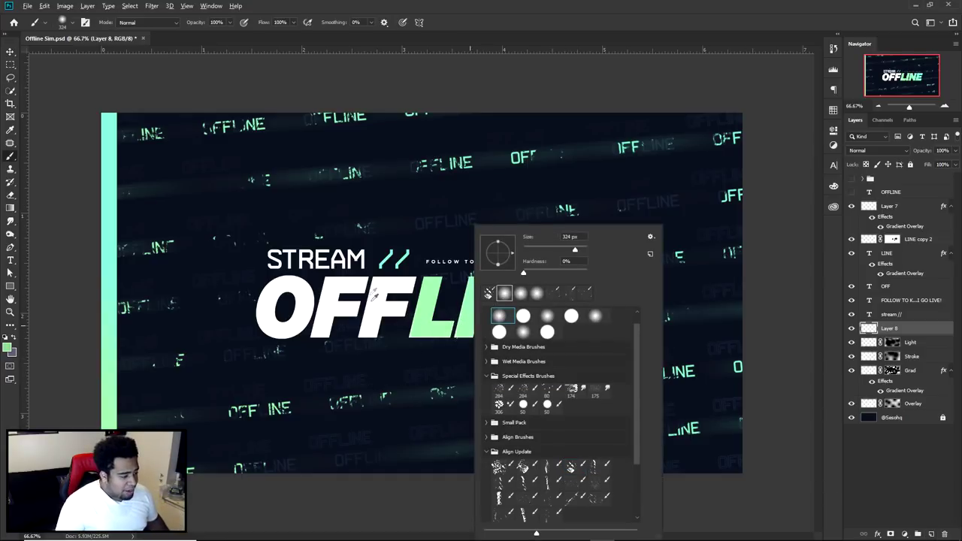
# Paint a huge soft white glow, sampled from the title, at the canvas's bottom centre and set the layer's blend mode to Overlay
pyautogui.keyDown('alt'); pyautogui.click(370, 313); pyautogui.keyUp('alt')
pyautogui.keyDown('alt'); pyautogui.rightClick(344, 356); pyautogui.keyUp('alt')
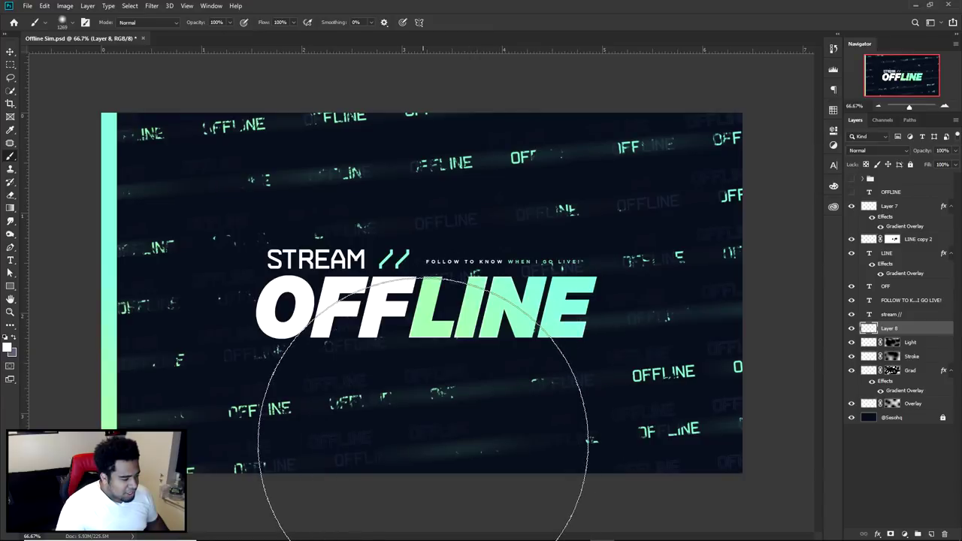
pyautogui.click(422, 439)
pyautogui.hotkey('ctrl', 'z')
pyautogui.click(430, 475)
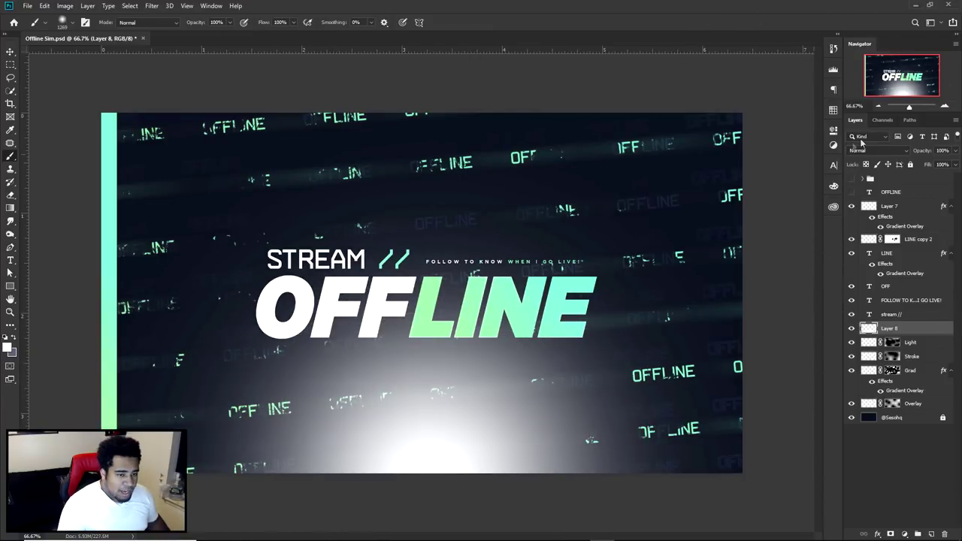
pyautogui.click(865, 150)
pyautogui.click(856, 272)
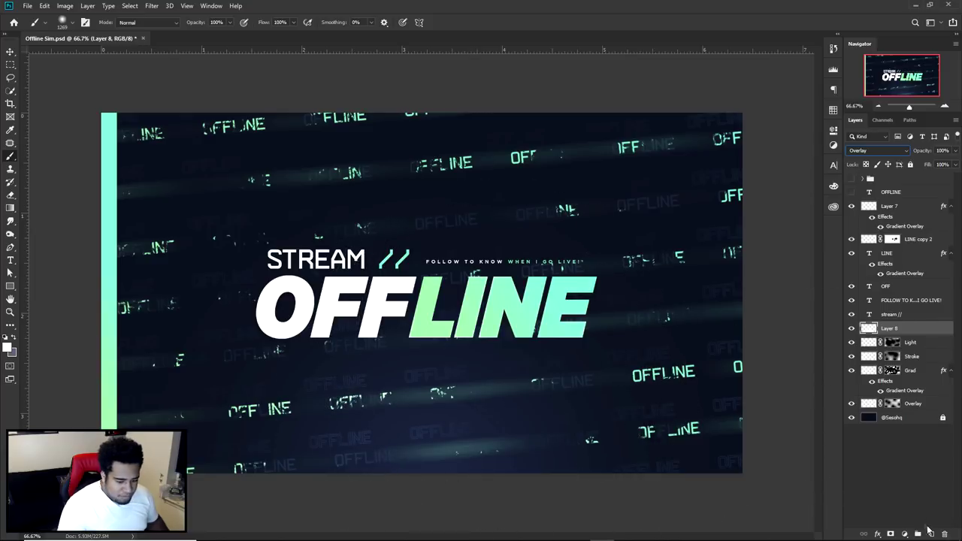
# Extend the glow on Layer 8 with a soft white dab just below the title, using a brush of about 900 px
pyautogui.keyDown('alt'); pyautogui.rightClick(422, 362); pyautogui.keyUp('alt')
pyautogui.click(425, 361)
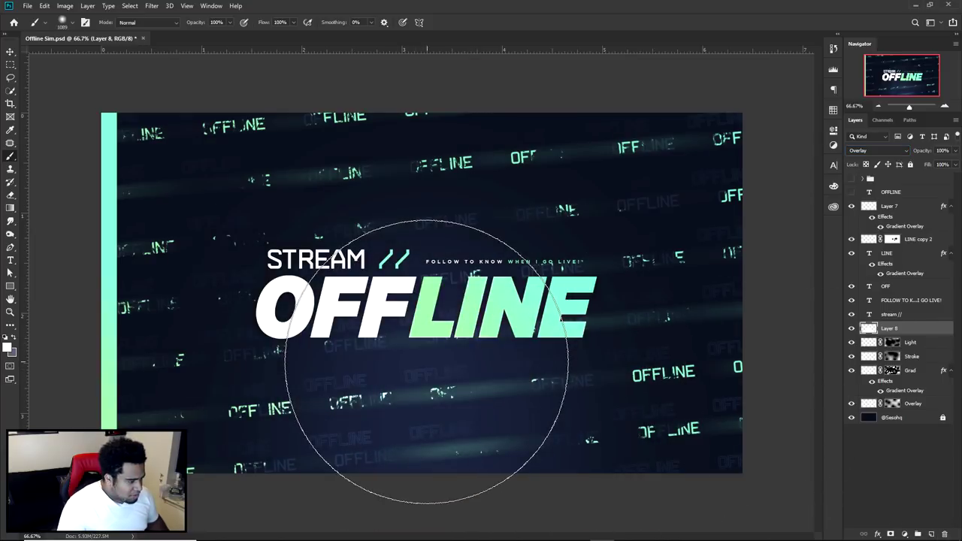
pyautogui.hotkey('ctrl', 'z')
pyautogui.keyDown('alt'); pyautogui.rightClick(425, 369); pyautogui.keyUp('alt')
pyautogui.click(427, 367)
pyautogui.hotkey('ctrl', 'z')
pyautogui.click(410, 367)
pyautogui.press('v')
pyautogui.hotkey('ctrl', '-')
pyautogui.hotkey('ctrl', '-')
pyautogui.hotkey('ctrl', '+')
pyautogui.hotkey('ctrl', '+')
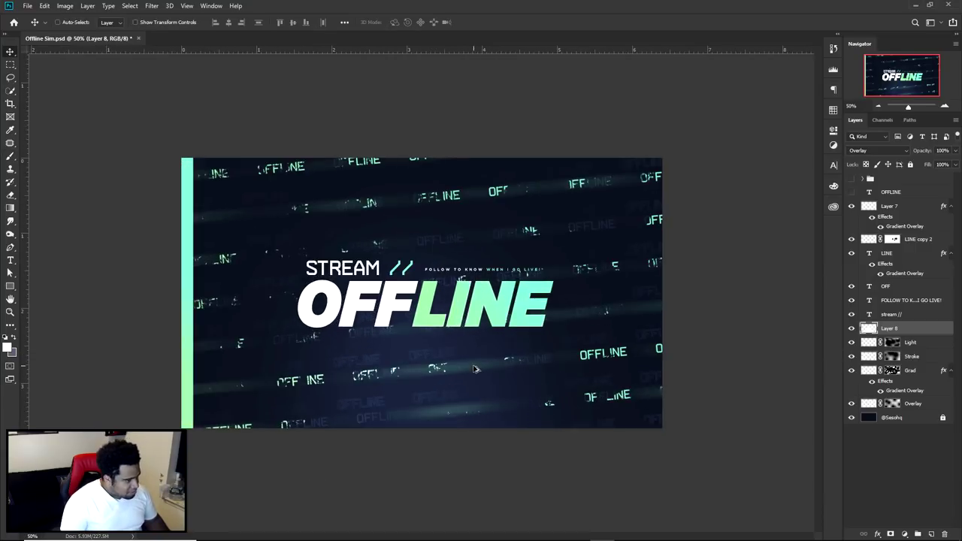
pyautogui.press('b')
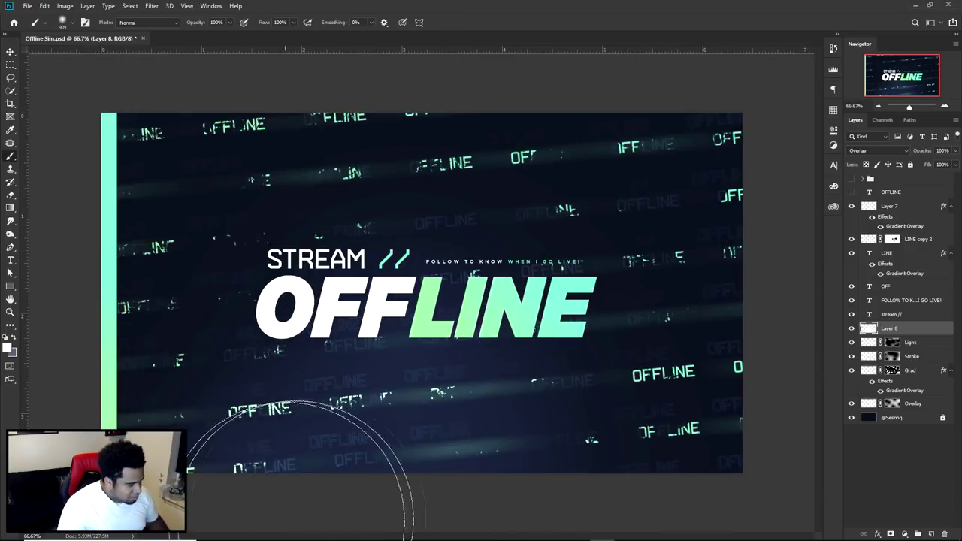
pyautogui.press('v')
pyautogui.hotkey('ctrl', '-')
pyautogui.hotkey('ctrl', '-')
pyautogui.hotkey('ctrl', '+')
pyautogui.hotkey('ctrl', '+')
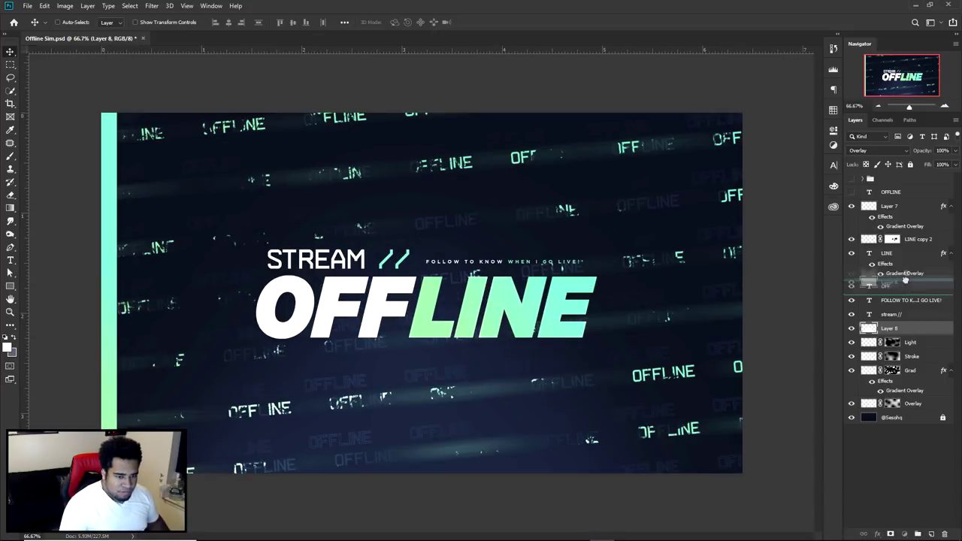
# Move the glow layer beneath the Overlay layer, directly above the background, and compare the design with and without it
pyautogui.moveTo(893, 331); pyautogui.dragTo(894, 411)
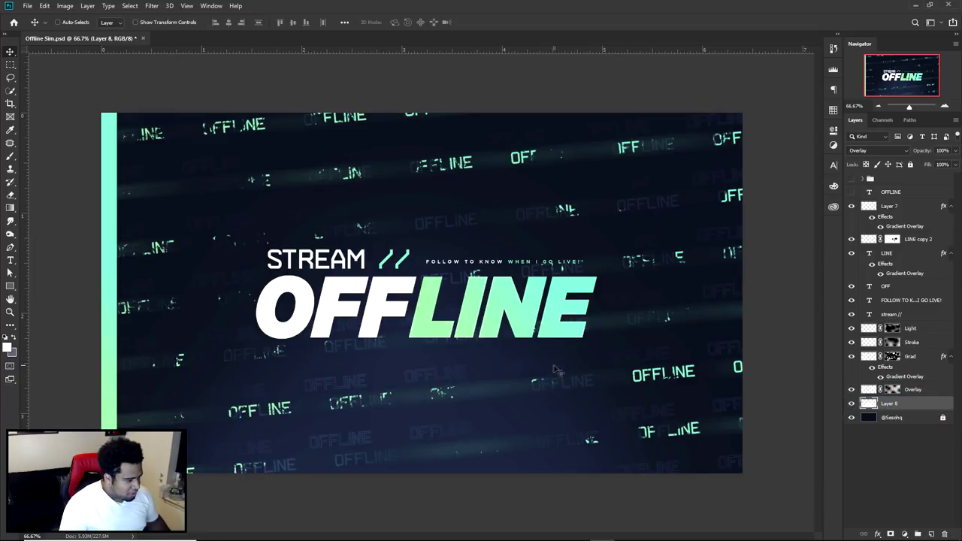
pyautogui.click(851, 404)
pyautogui.click(851, 404)
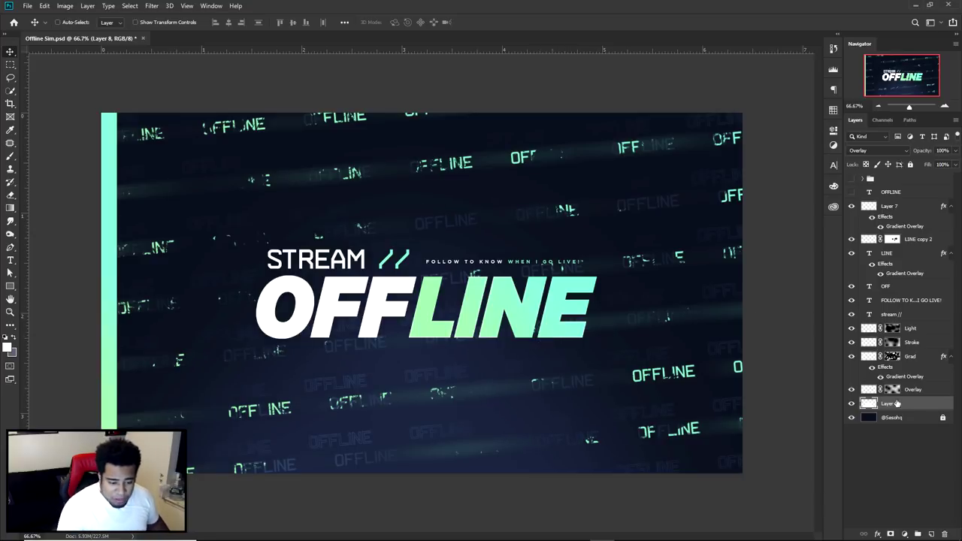
# Add a white-filled layer above Layer 8, set its Fill to 0%, and enable a Pattern Overlay on it
pyautogui.click(932, 533)
pyautogui.hotkey('alt', 'BackSpace')
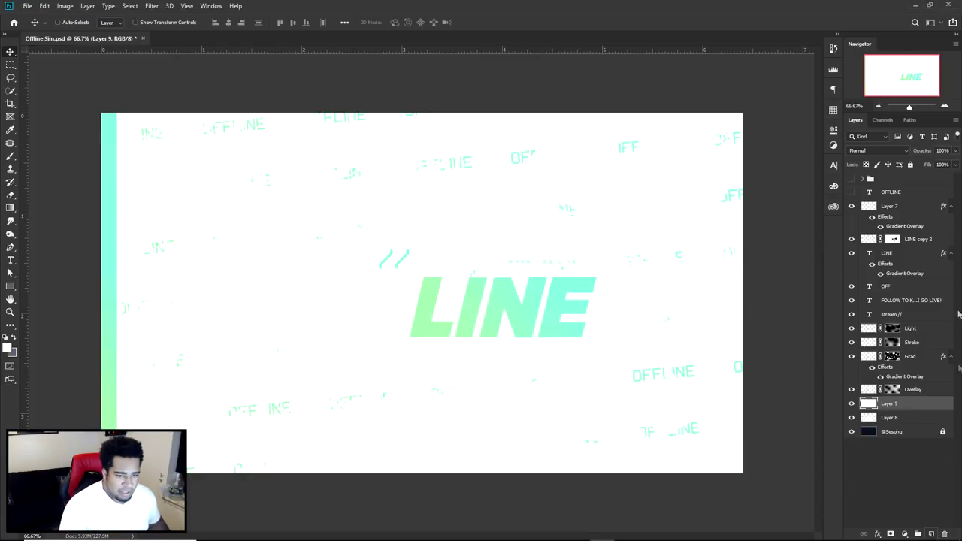
pyautogui.click(955, 163)
pyautogui.moveTo(951, 177); pyautogui.dragTo(909, 179)
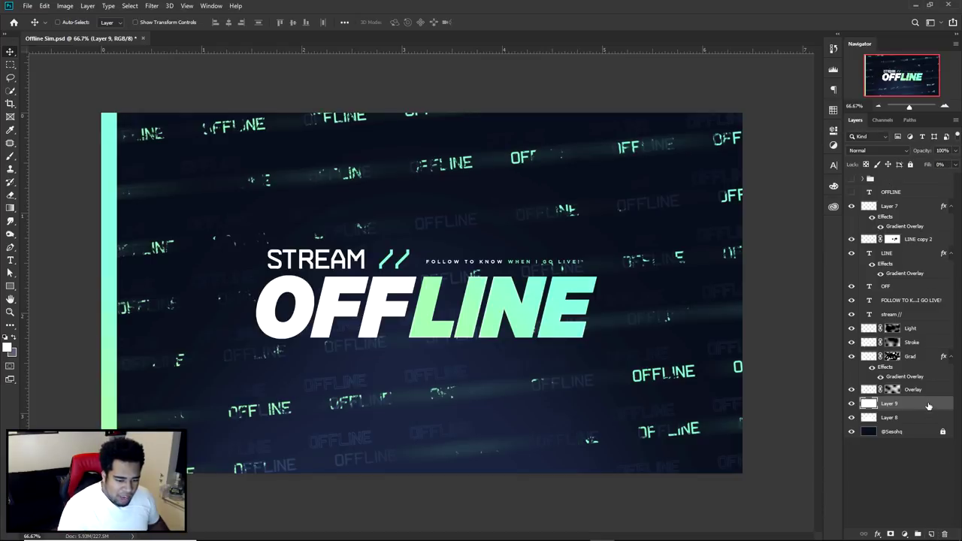
pyautogui.doubleClick(919, 403)
pyautogui.click(591, 324)
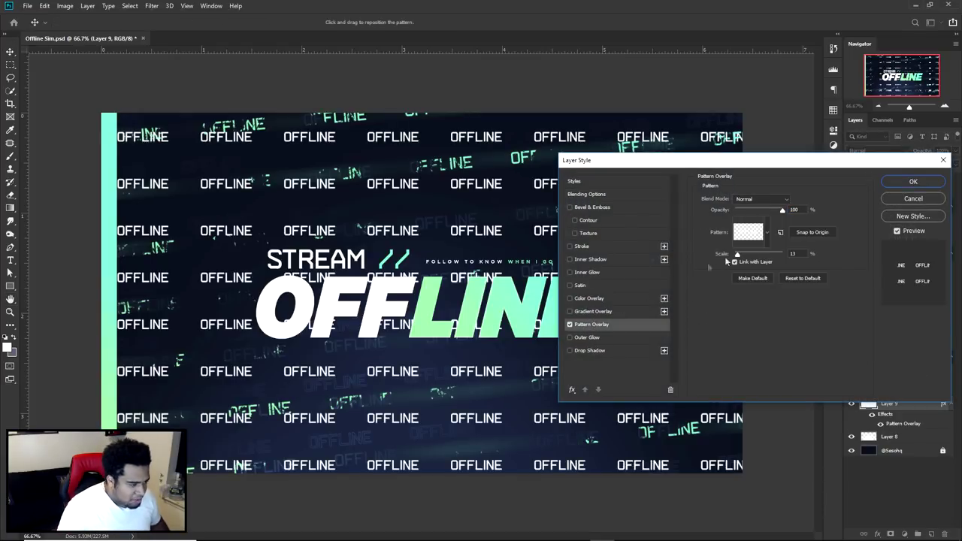
# Try a black-edged pixel pattern for the overlay at very small scales of 5% and 1%
pyautogui.click(766, 233)
pyautogui.click(724, 279)
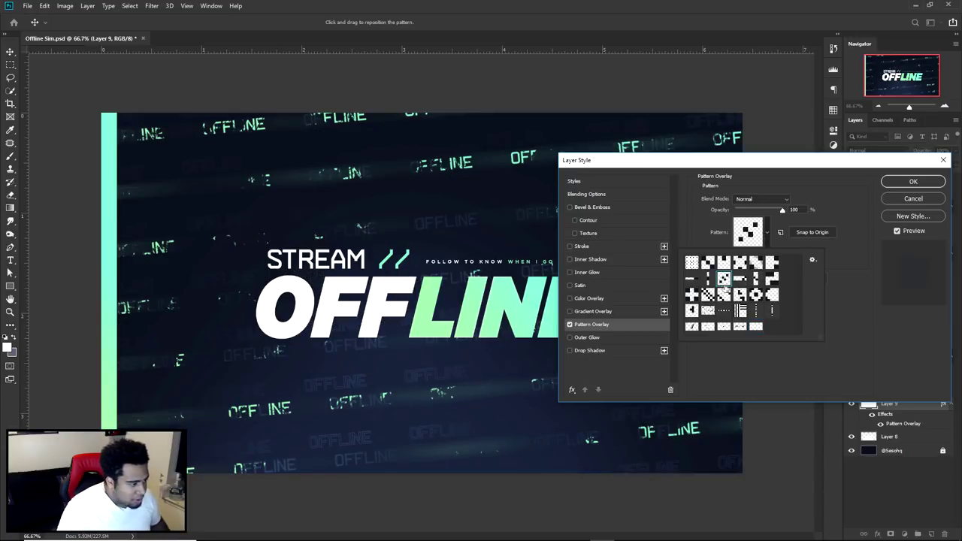
pyautogui.doubleClick(739, 263)
pyautogui.moveTo(748, 256); pyautogui.dragTo(737, 256)
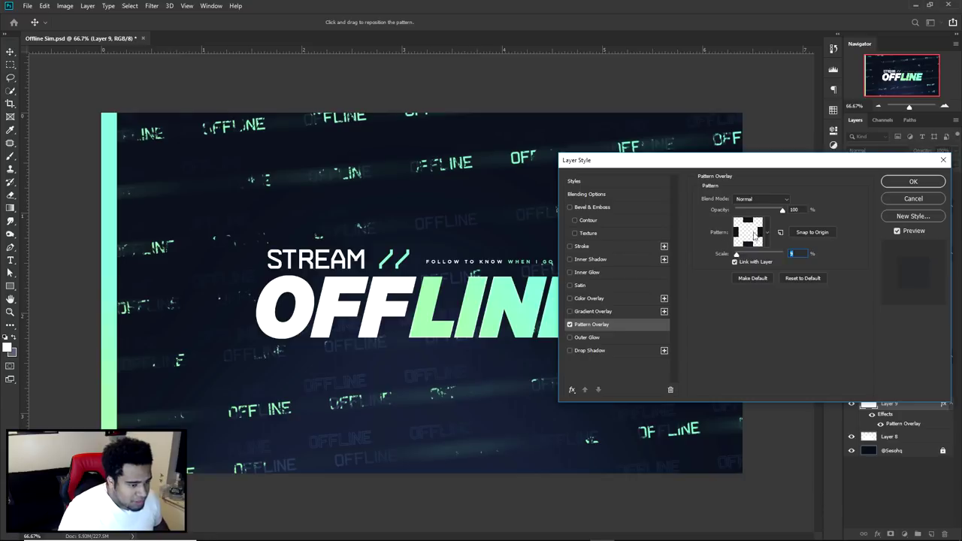
pyautogui.click(766, 233)
pyautogui.click(724, 280)
pyautogui.click(724, 263)
pyautogui.doubleClick(739, 264)
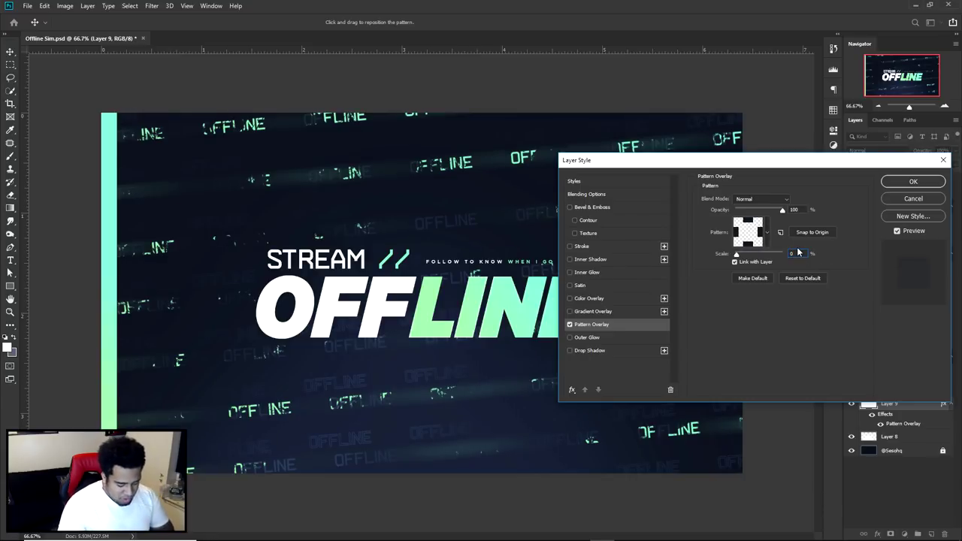
pyautogui.write('0')
pyautogui.press('BackSpace')
pyautogui.press('BackSpace')
pyautogui.click(481, 206)
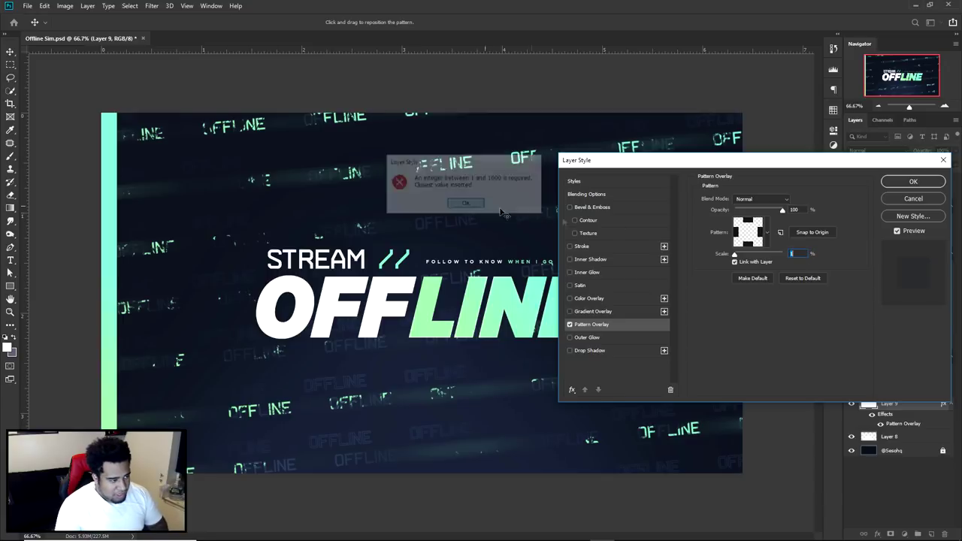
# Try several other pixel patterns for the overlay, ending with the ring-shaped one at a scale of about 100%
pyautogui.click(761, 242)
pyautogui.click(726, 279)
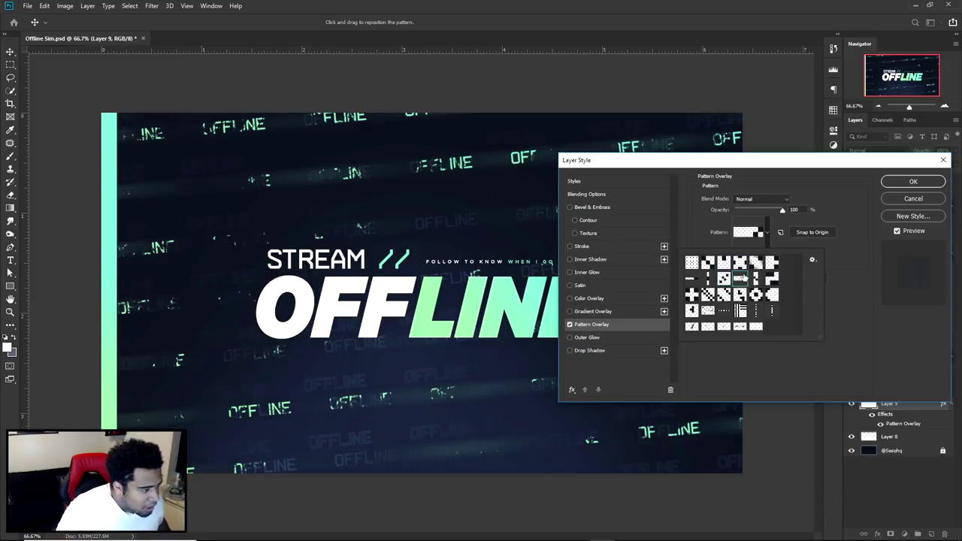
pyautogui.click(725, 265)
pyautogui.click(741, 266)
pyautogui.click(757, 264)
pyautogui.click(772, 265)
pyautogui.click(758, 279)
pyautogui.doubleClick(755, 294)
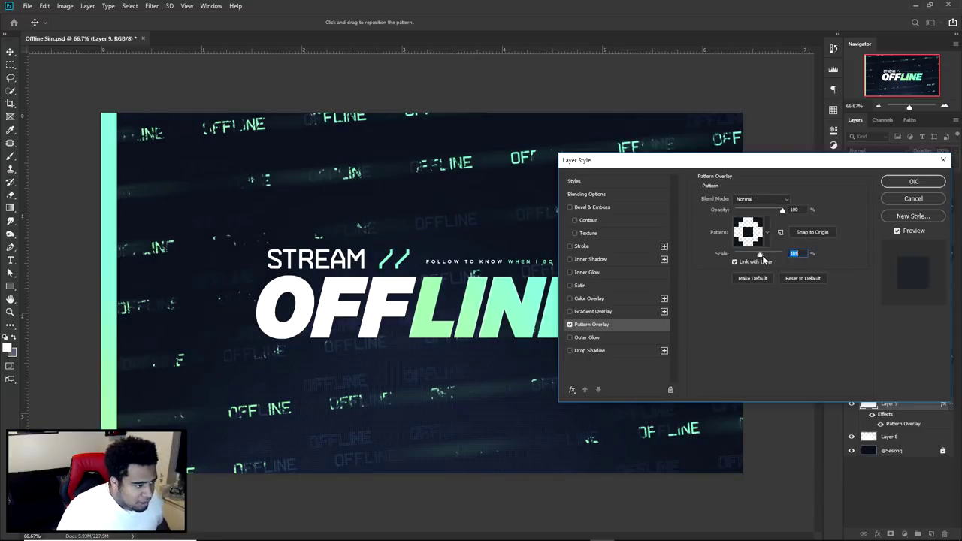
# Apply the diagonal stair-step pattern to Layer 9 at 100% scale with the Multiply blend mode
pyautogui.click(751, 235)
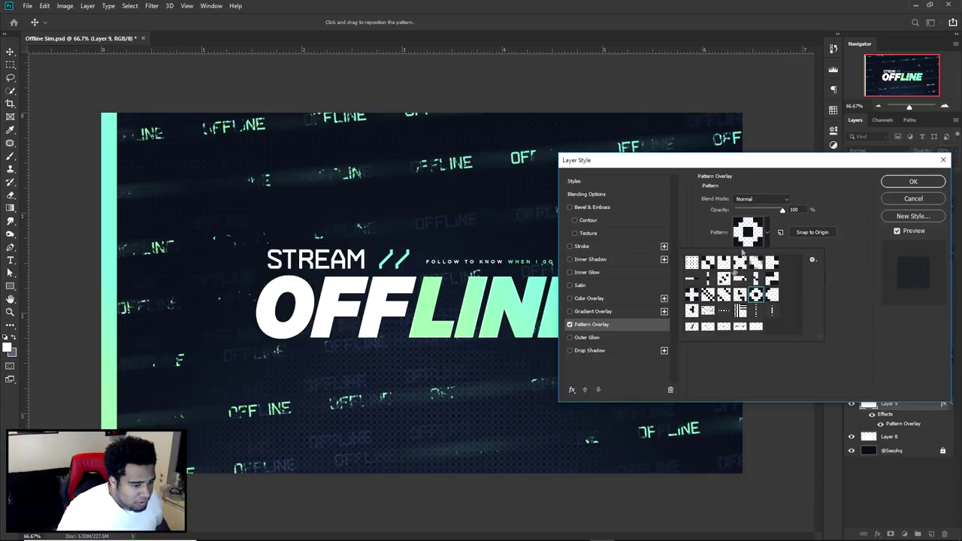
pyautogui.click(724, 294)
pyautogui.click(743, 235)
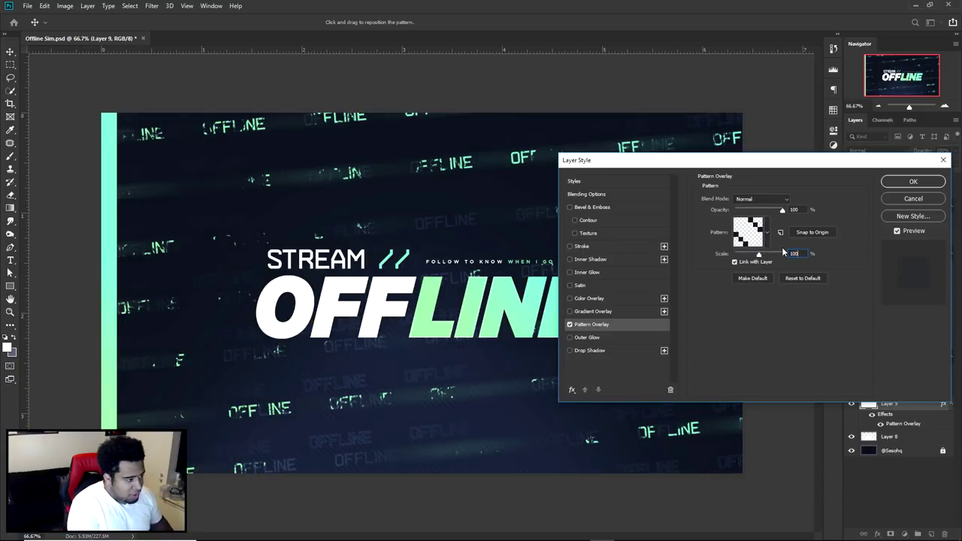
pyautogui.click(755, 199)
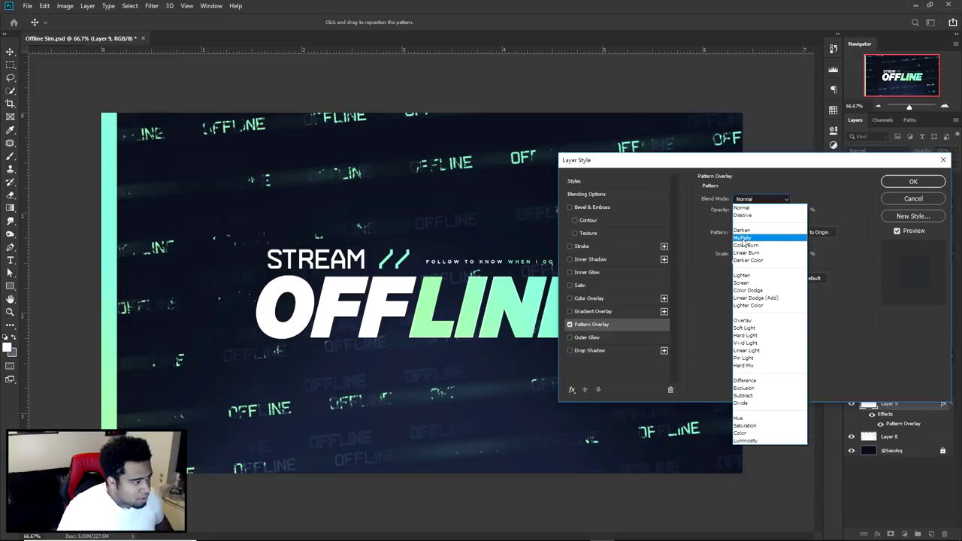
pyautogui.click(744, 236)
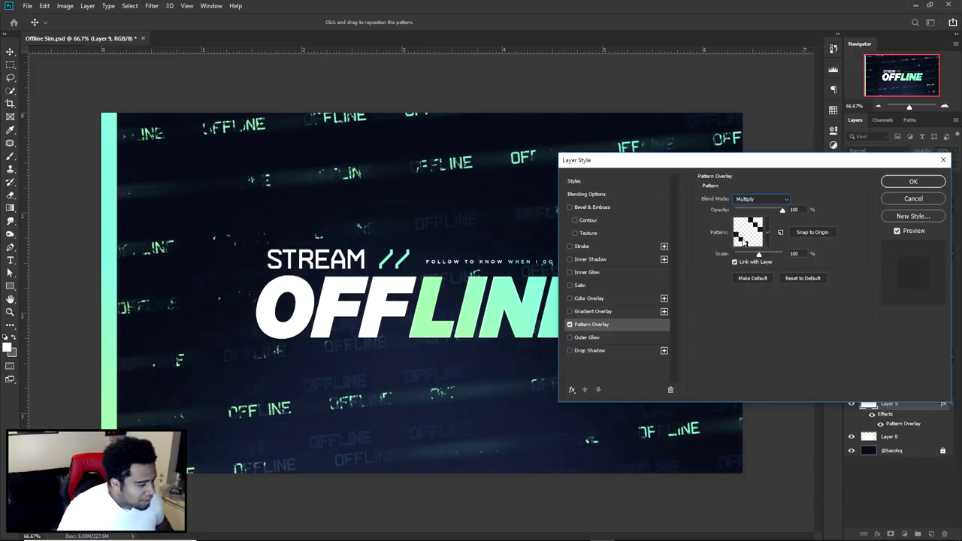
pyautogui.click(910, 183)
# Examine the diagonal pattern texture up close around the title and across the rest of the canvas
pyautogui.scroll(1, 498, 298)
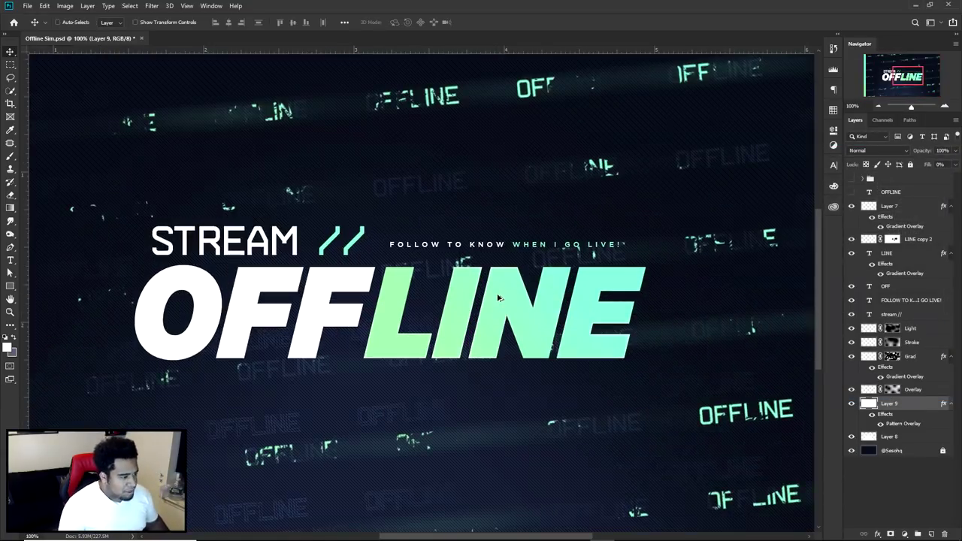
pyautogui.scroll(-2, 498, 299)
pyautogui.scroll(2, 481, 315)
pyautogui.moveTo(477, 320); pyautogui.dragTo(301, 369)
pyautogui.moveTo(400, 343); pyautogui.dragTo(489, 343)
pyautogui.moveTo(306, 323); pyautogui.dragTo(281, 132)
pyautogui.moveTo(586, 228); pyautogui.dragTo(425, 369)
pyautogui.scroll(-1, 418, 351)
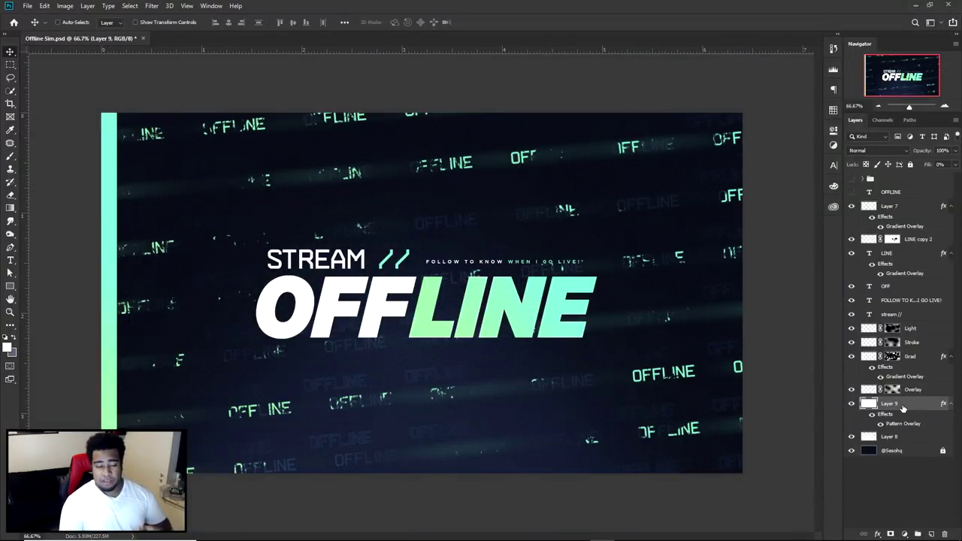
# Add a layer mask to Layer 9 and paint black on it with a textured 909 px brush to break up the diagonal pattern
pyautogui.click(891, 533)
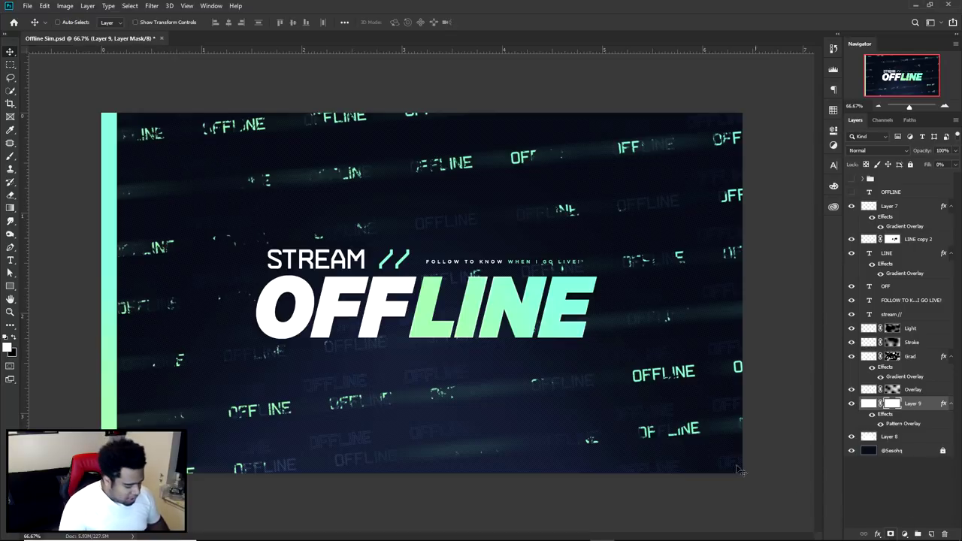
pyautogui.press('b')
pyautogui.rightClick(526, 354)
pyautogui.click(624, 466)
pyautogui.press('Return')
pyautogui.hotkey('ctrl', '+')
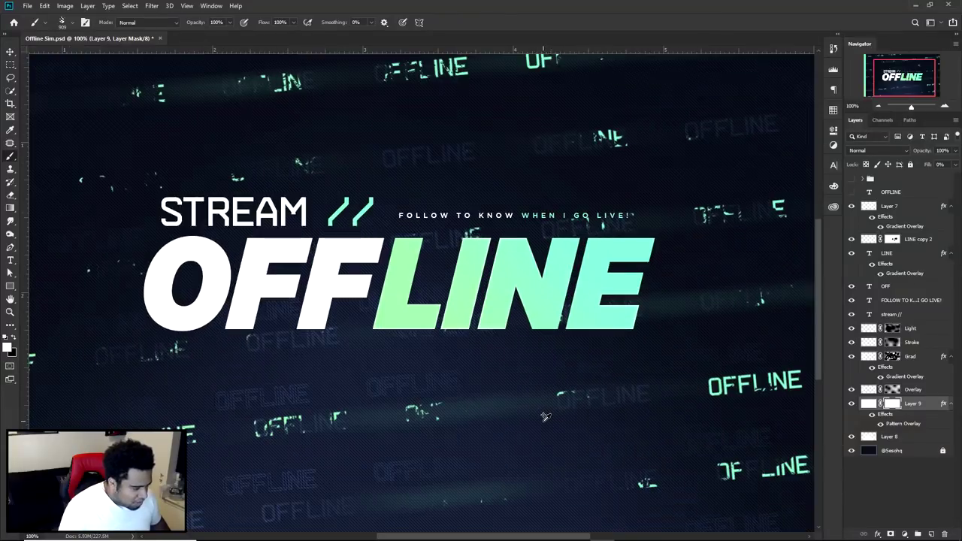
pyautogui.moveTo(518, 354); pyautogui.dragTo(442, 296)
pyautogui.moveTo(73, 304); pyautogui.dragTo(68, 298)
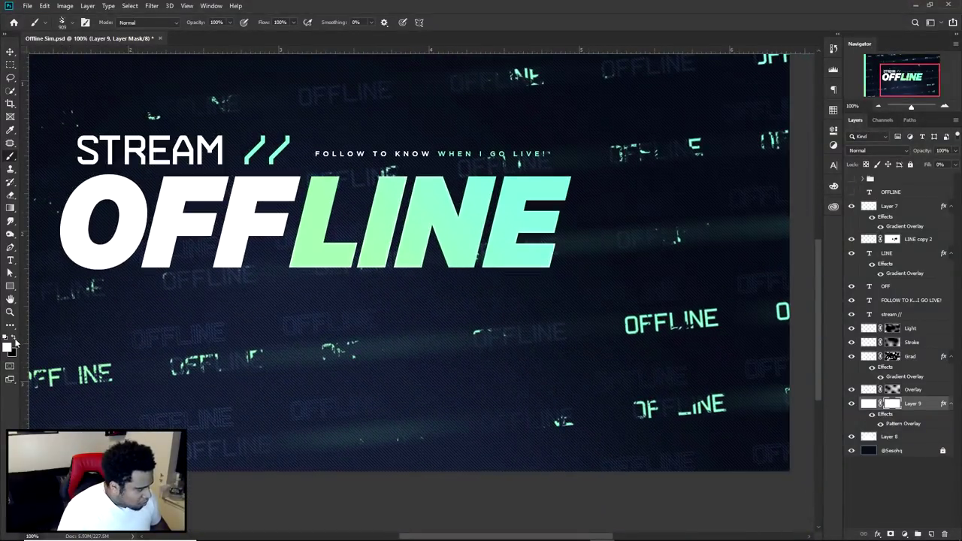
pyautogui.scroll(2, 493, 394)
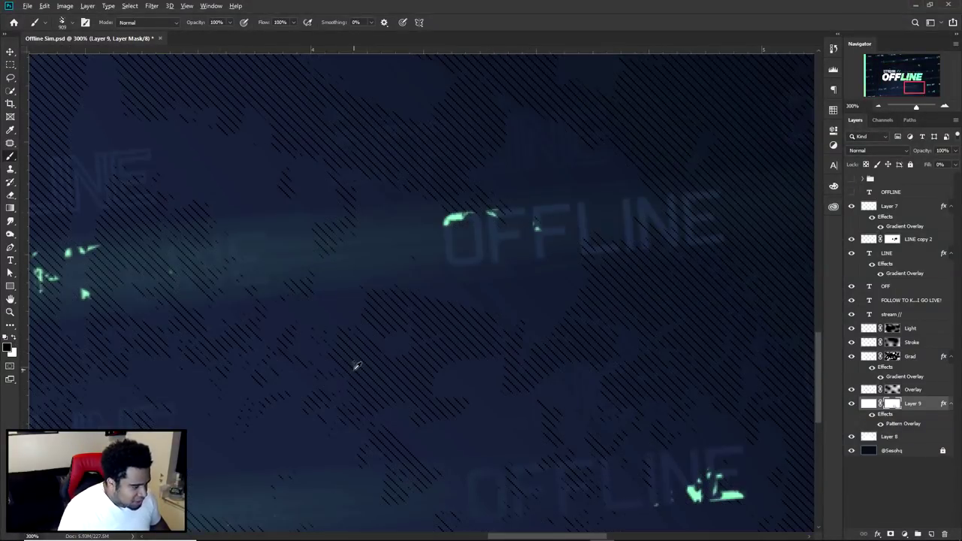
pyautogui.scroll(-4, 354, 364)
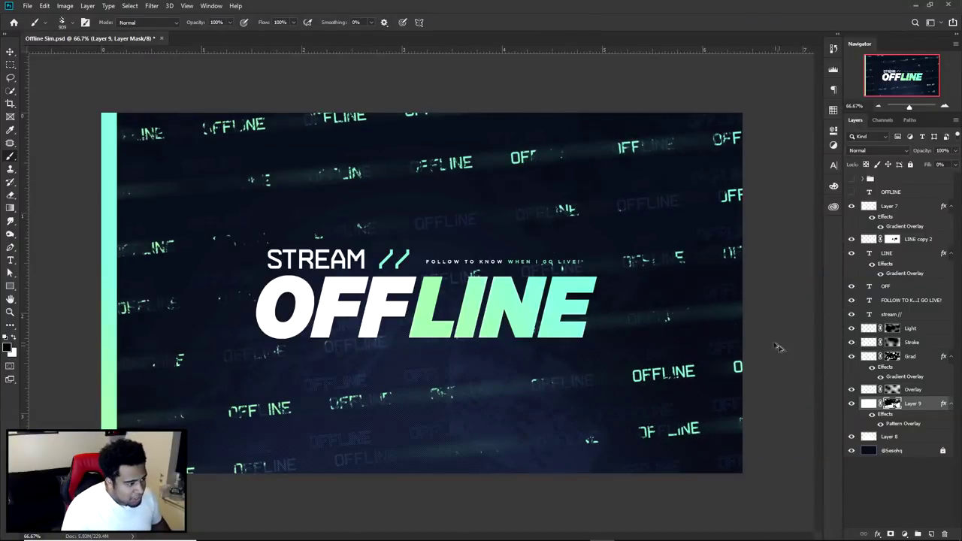
# Undo the last strokes on Layer 9's mask and repaint scattered black texture dabs across the canvas
pyautogui.hotkey('ctrl', 'z')
pyautogui.hotkey('ctrl', 'z')
pyautogui.hotkey('ctrl', 'z')
pyautogui.hotkey('ctrl', 'z')
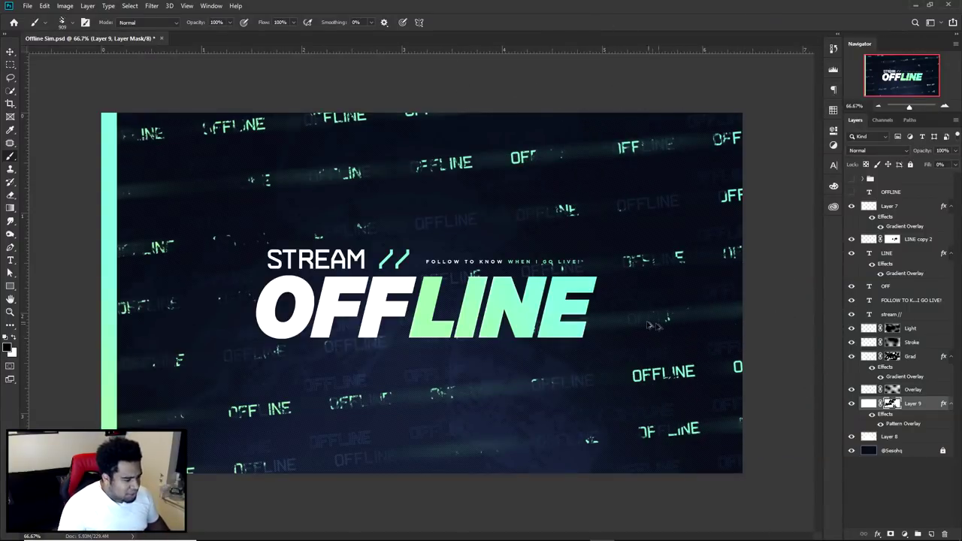
pyautogui.click(226, 289)
pyautogui.click(549, 187)
pyautogui.click(248, 458)
pyautogui.click(582, 323)
pyautogui.press('v')
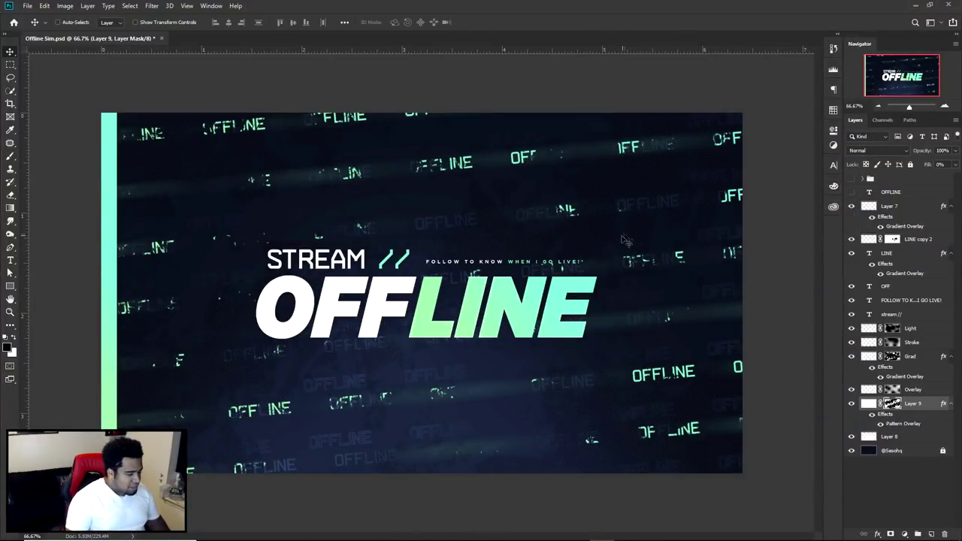
pyautogui.press('b')
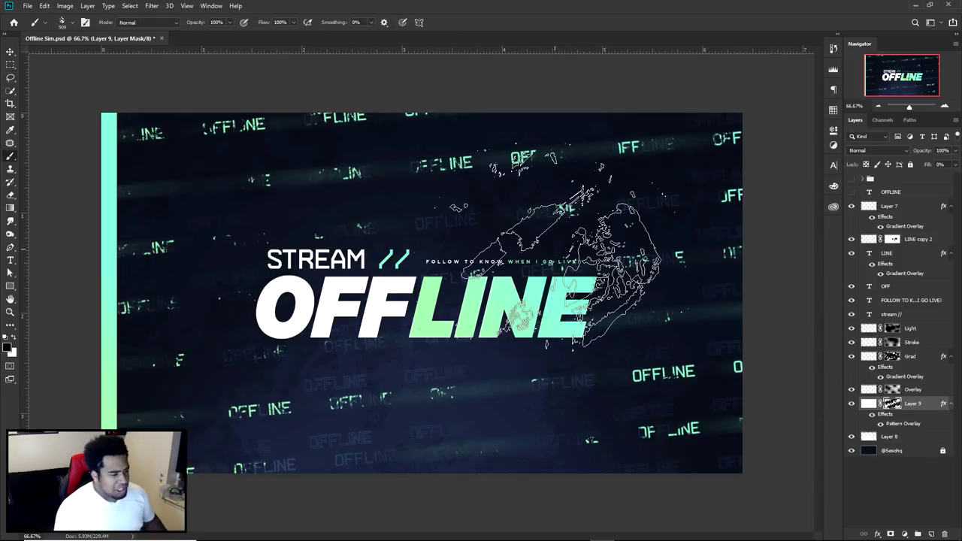
pyautogui.press('v')
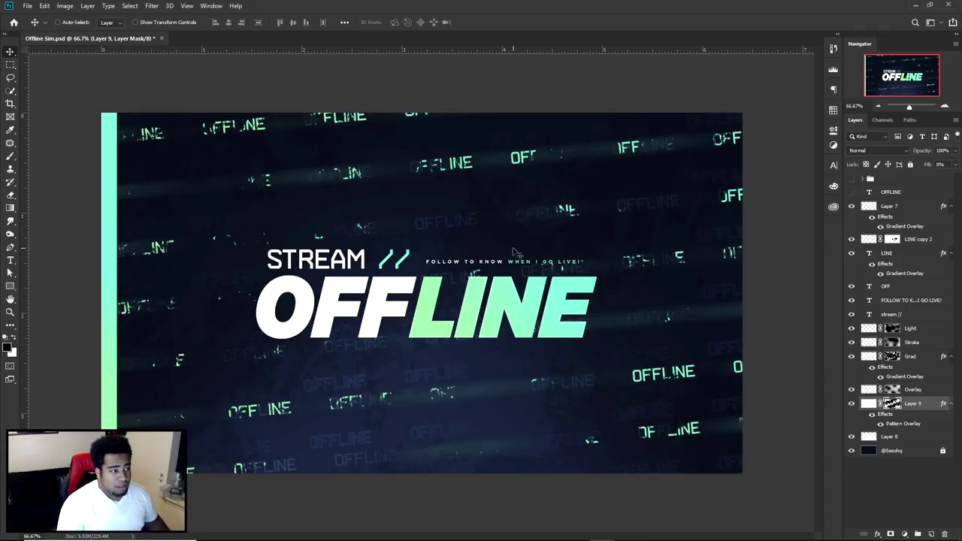
# Duplicate all layers from Layer 7 down to the background, merge the copies into one layer and convert it to a smart object
pyautogui.click(890, 209)
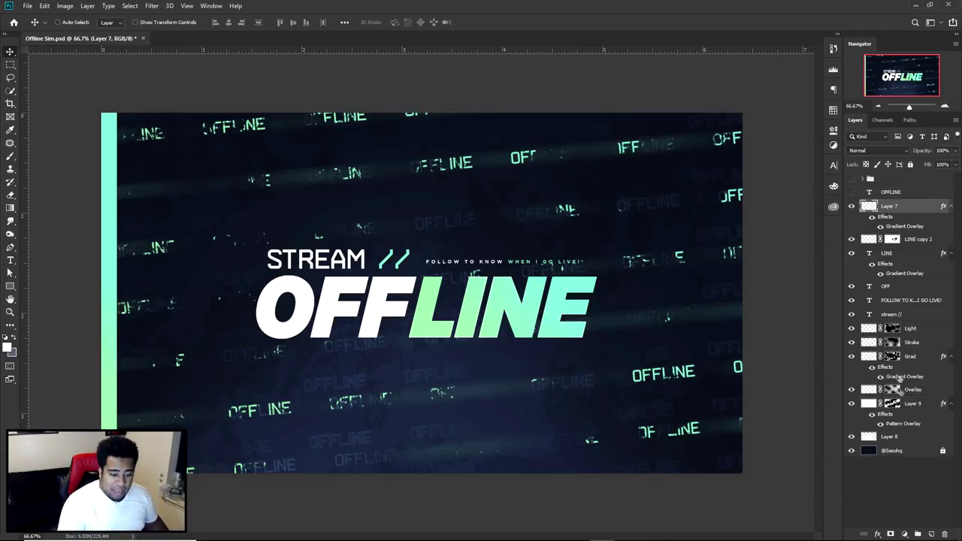
pyautogui.keyDown('shift'); pyautogui.click(894, 449); pyautogui.keyUp('shift')
pyautogui.hotkey('ctrl', 'j')
pyautogui.rightClick(918, 210)
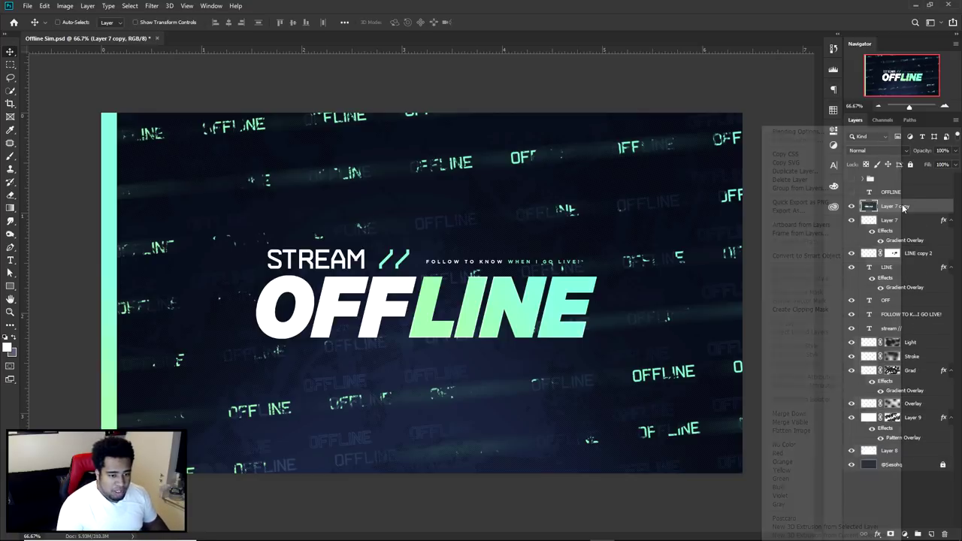
pyautogui.click(806, 255)
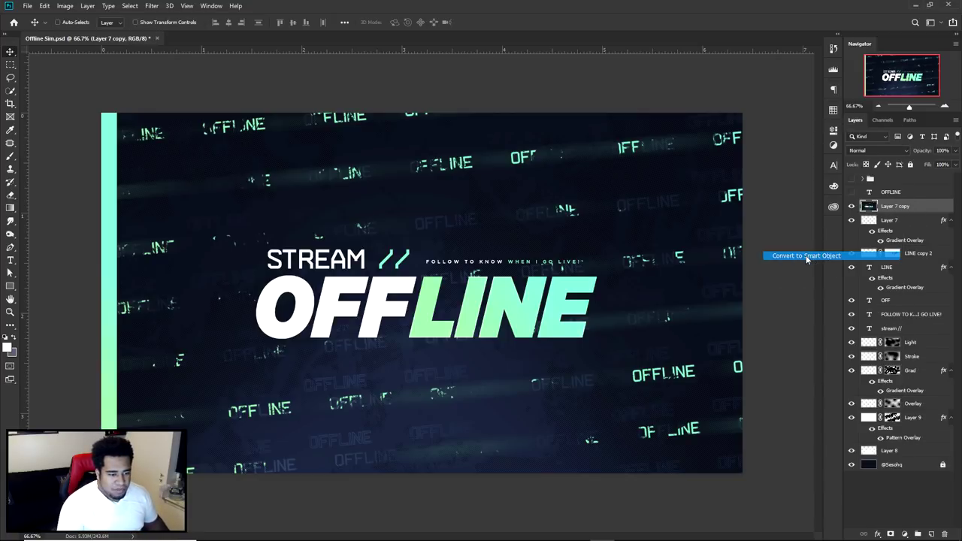
# Start the Camera Raw filter on Layer 7 copy with a side-by-side before/after comparison and set Clarity to +39
pyautogui.click(151, 6)
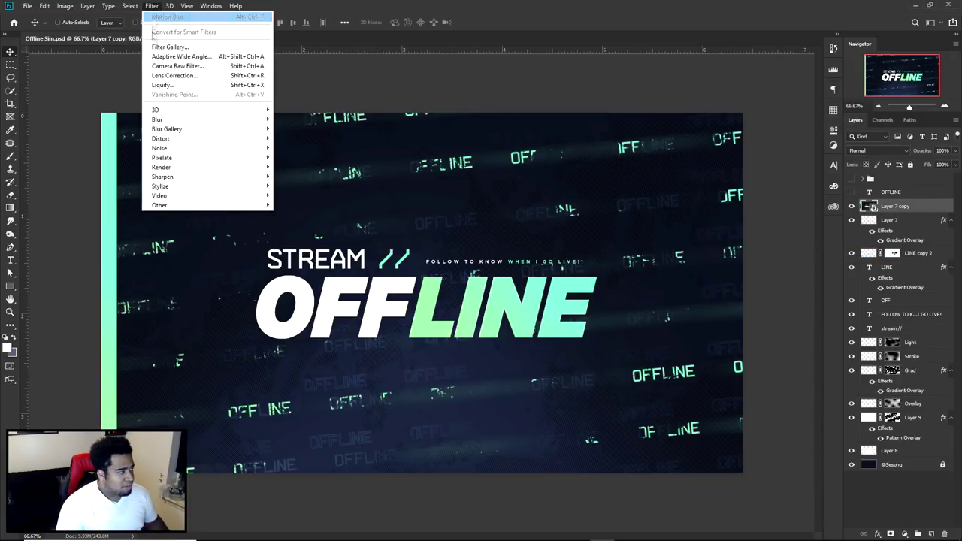
pyautogui.click(179, 66)
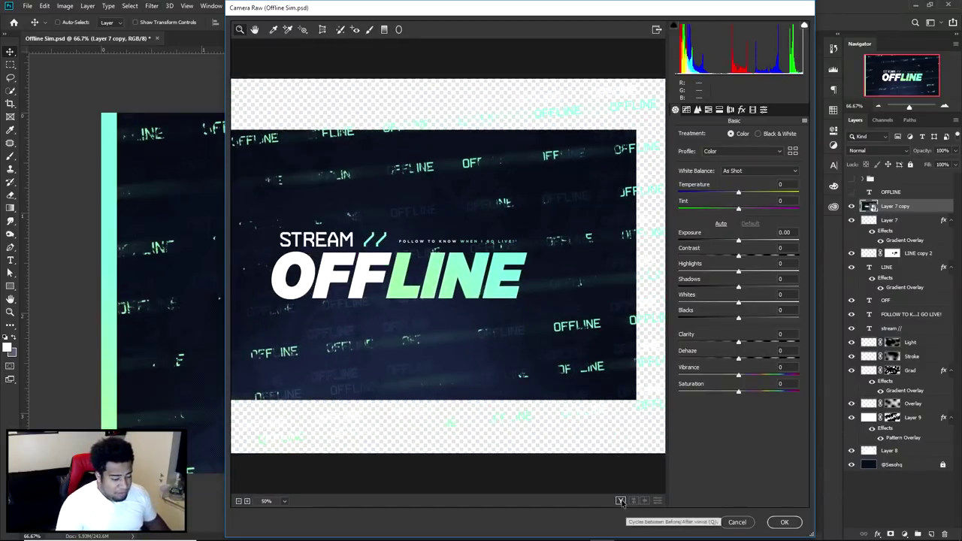
pyautogui.press('q')
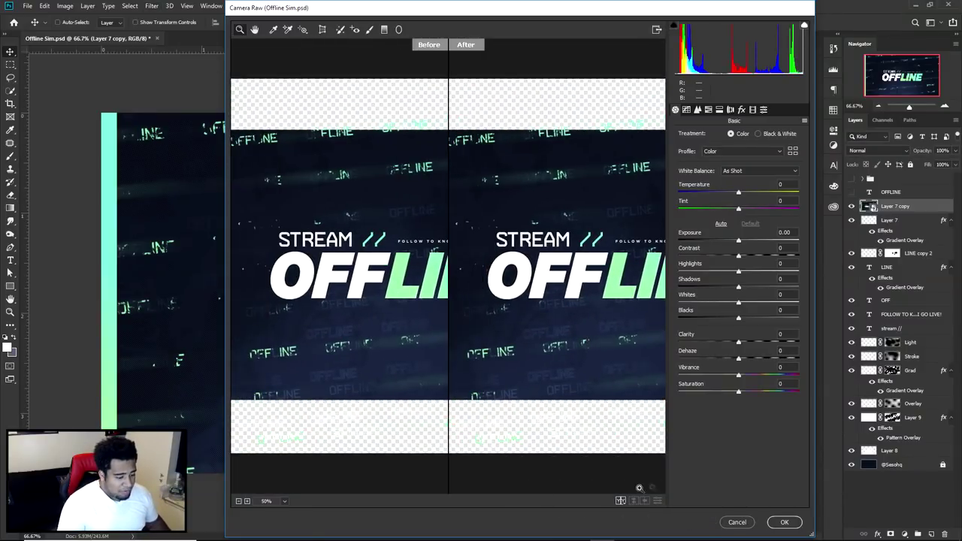
pyautogui.moveTo(738, 343); pyautogui.dragTo(767, 347)
pyautogui.moveTo(769, 344); pyautogui.dragTo(762, 344)
pyautogui.keyDown('alt'); pyautogui.click(586, 287); pyautogui.keyUp('alt')
pyautogui.click(576, 287)
pyautogui.click(534, 281)
pyautogui.moveTo(524, 288); pyautogui.dragTo(632, 381)
pyautogui.moveTo(528, 297); pyautogui.dragTo(608, 282)
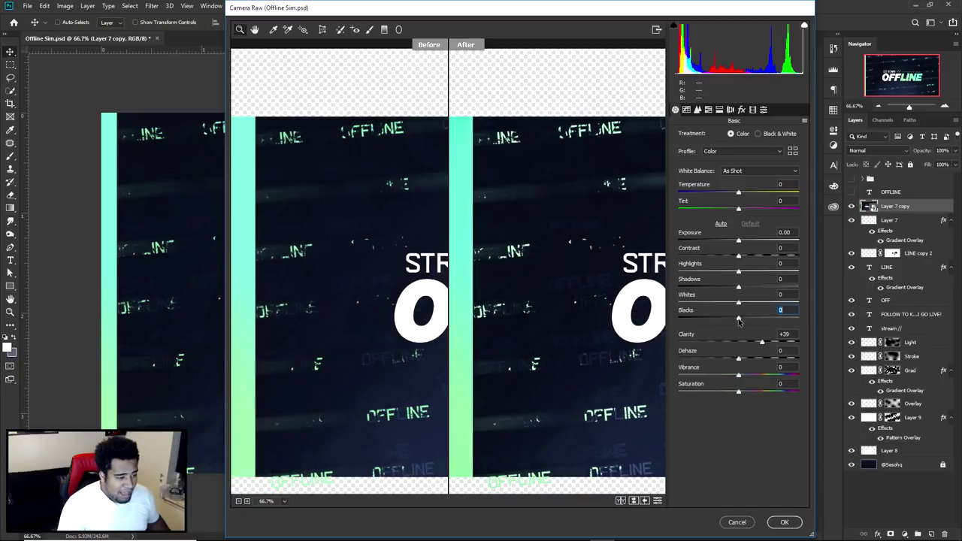
# Set Blacks to +35 in the Camera Raw filter and apply it to Layer 7 copy
pyautogui.moveTo(744, 318); pyautogui.dragTo(759, 317)
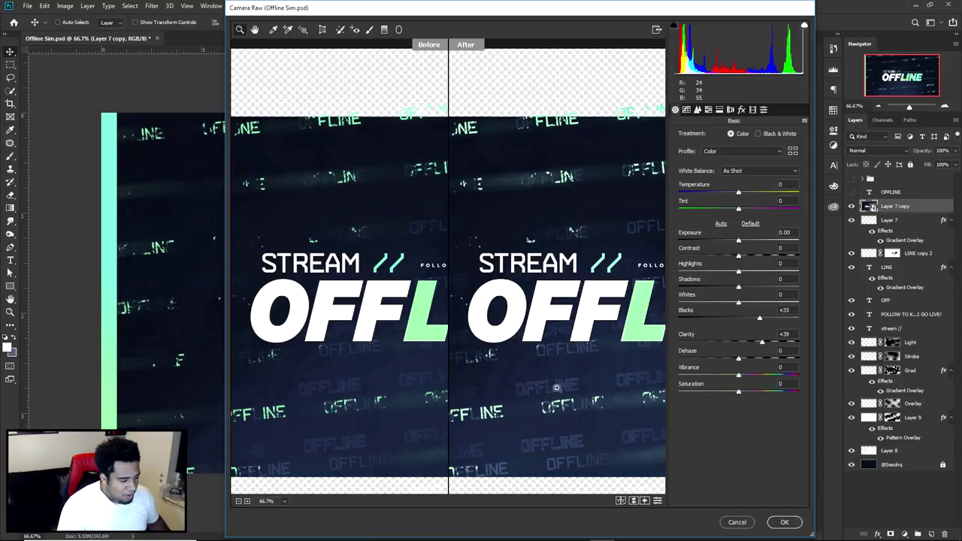
pyautogui.moveTo(577, 387); pyautogui.dragTo(478, 391)
pyautogui.keyDown('alt'); pyautogui.click(559, 413); pyautogui.keyUp('alt')
pyautogui.keyDown('alt'); pyautogui.click(560, 414); pyautogui.keyUp('alt')
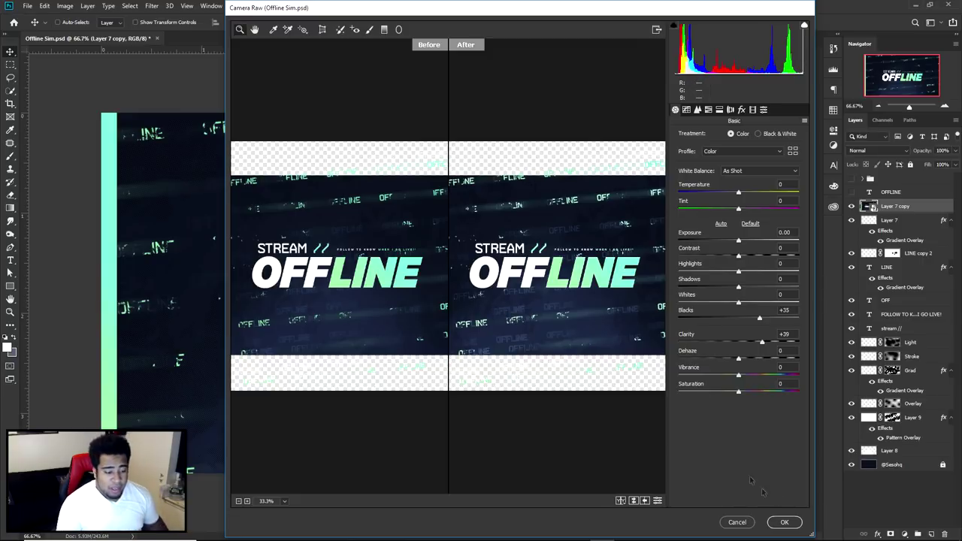
pyautogui.click(783, 522)
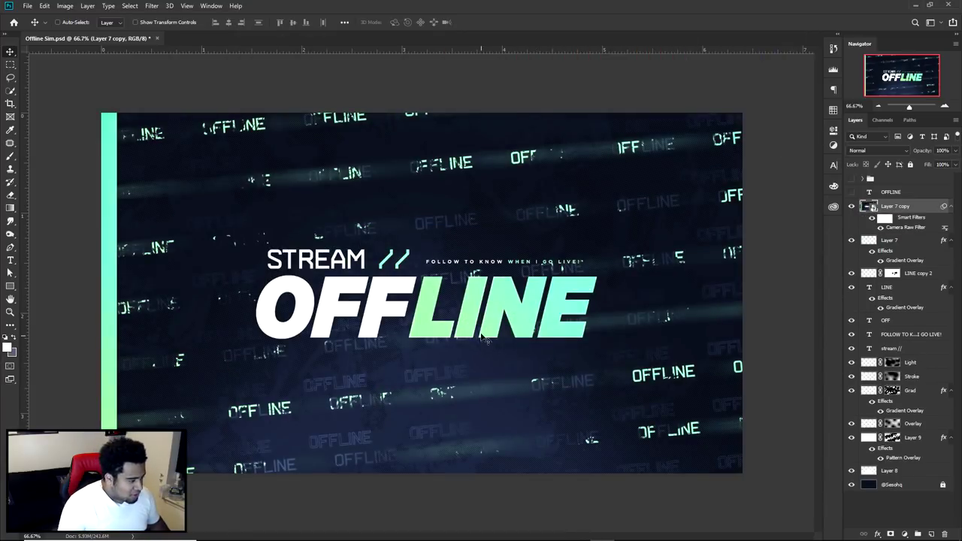
pyautogui.hotkey('ctrl', '-')
pyautogui.hotkey('ctrl', '-')
pyautogui.hotkey('ctrl', '+')
pyautogui.hotkey('ctrl', '+')
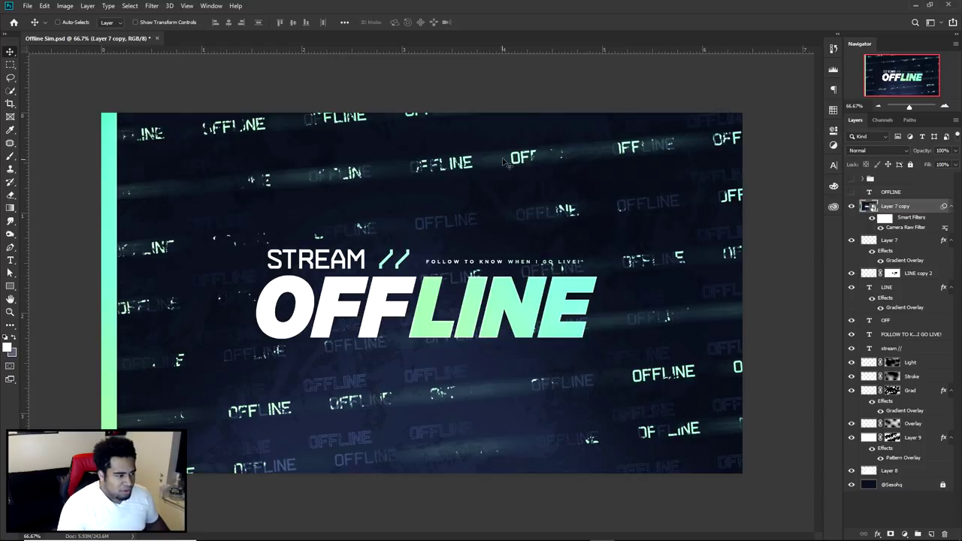
# Hide Layer 7 copy and try preset gradients on the Grad layer's Gradient Overlay, including the blue one and the cyan-to-yellow one
pyautogui.click(850, 206)
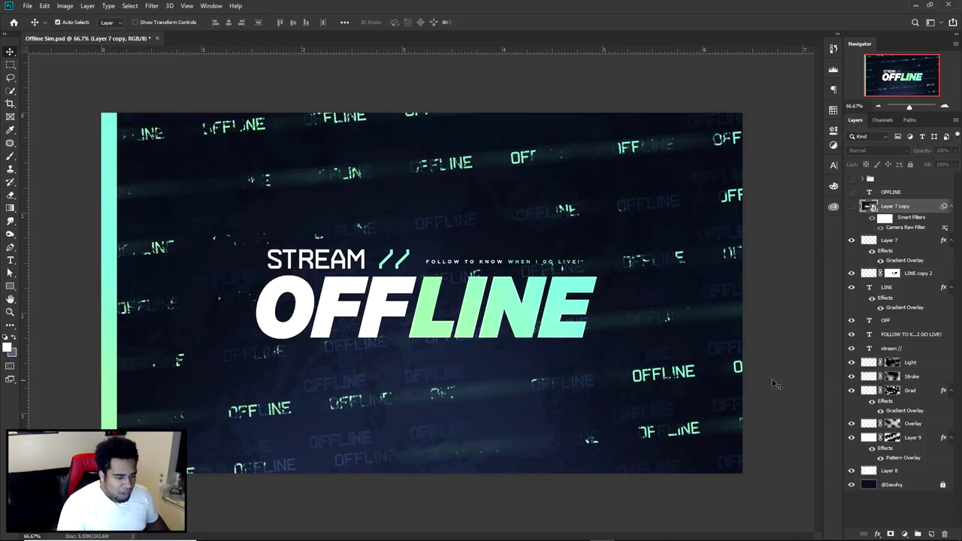
pyautogui.doubleClick(910, 411)
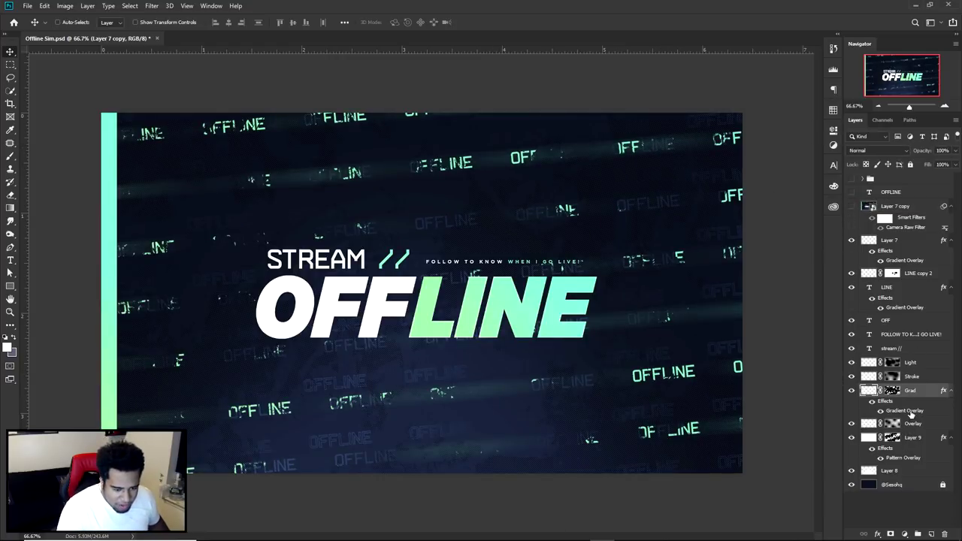
pyautogui.click(761, 223)
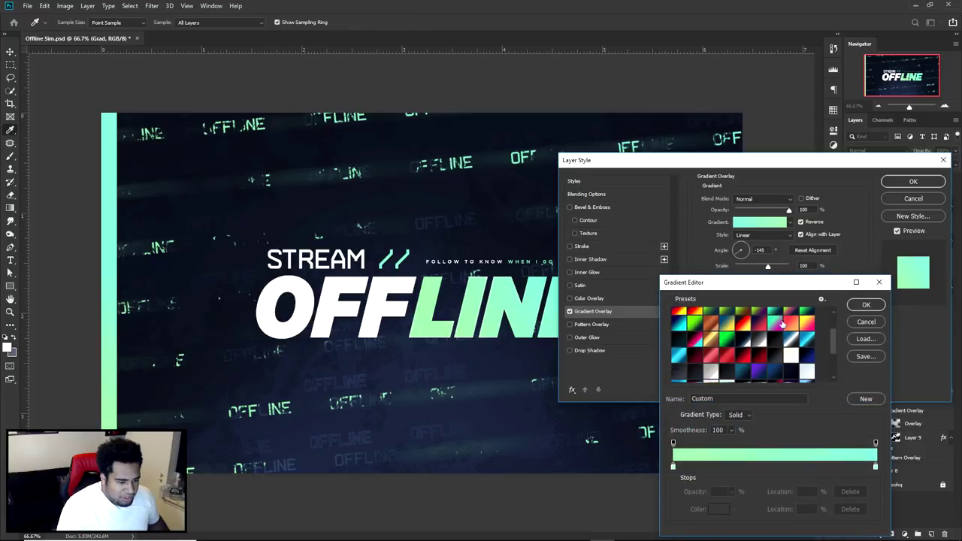
pyautogui.click(786, 323)
pyautogui.scroll(-2, 787, 325)
pyautogui.click(780, 336)
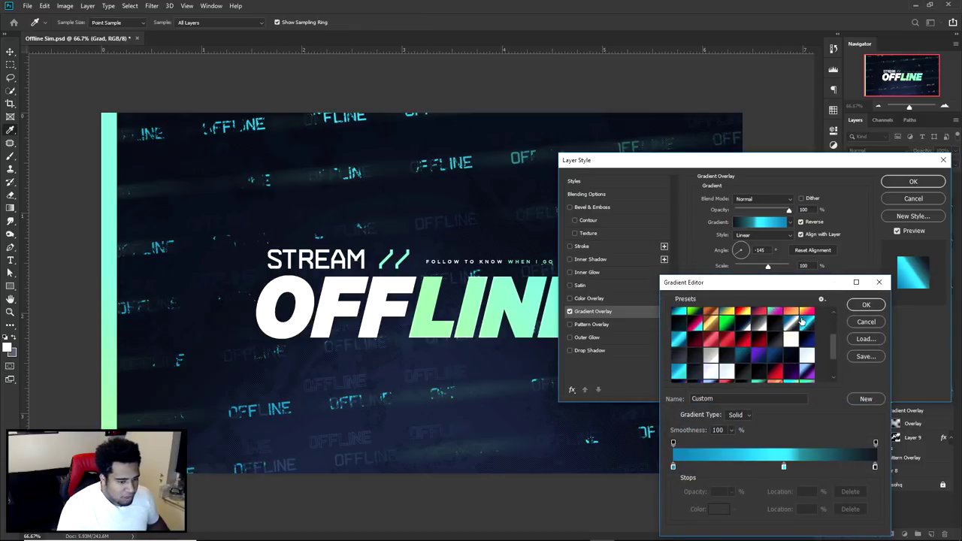
pyautogui.scroll(-3, 779, 336)
pyautogui.scroll(-1, 779, 336)
pyautogui.click(756, 360)
pyautogui.click(760, 345)
pyautogui.click(789, 345)
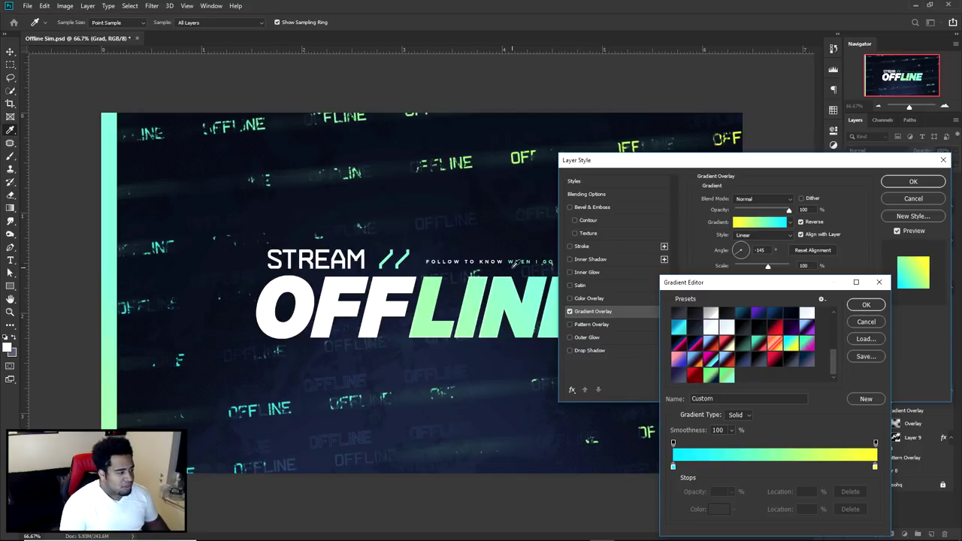
# Try further gradient presets on the Grad layer's overlay, including the pink, black and cyan one
pyautogui.click(725, 346)
pyautogui.click(700, 347)
pyautogui.click(707, 364)
pyautogui.click(737, 362)
pyautogui.click(729, 332)
pyautogui.click(712, 330)
pyautogui.click(707, 357)
pyautogui.click(706, 347)
pyautogui.click(683, 345)
pyautogui.click(711, 330)
pyautogui.click(711, 343)
pyautogui.click(726, 346)
pyautogui.click(726, 360)
pyautogui.click(712, 362)
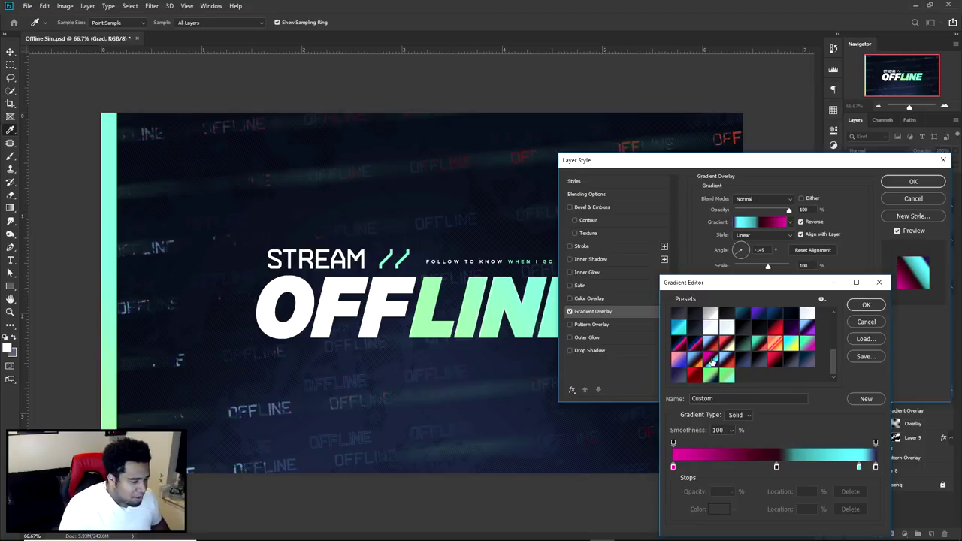
pyautogui.click(694, 346)
# Discard the gradient changes on the Grad layer and show Layer 7 copy again
pyautogui.click(866, 322)
pyautogui.click(913, 199)
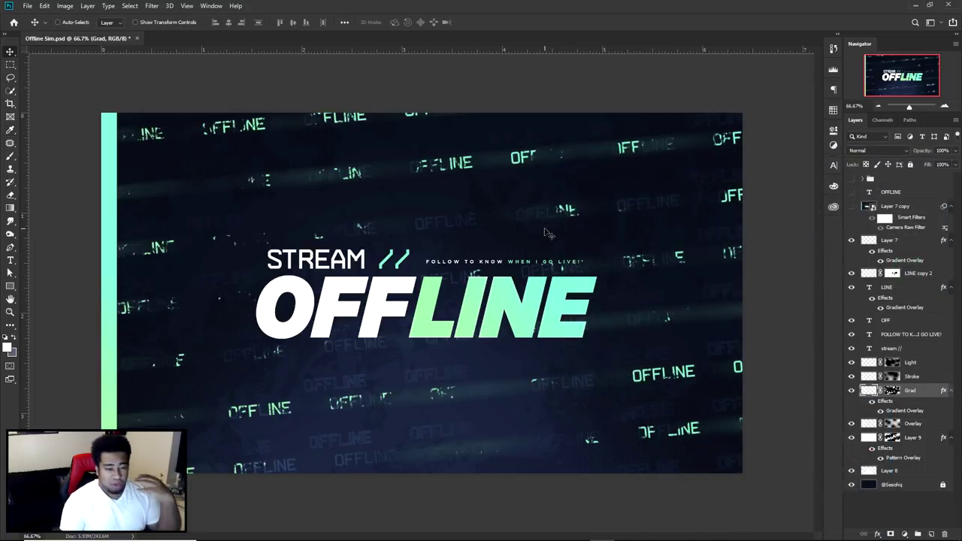
pyautogui.click(852, 207)
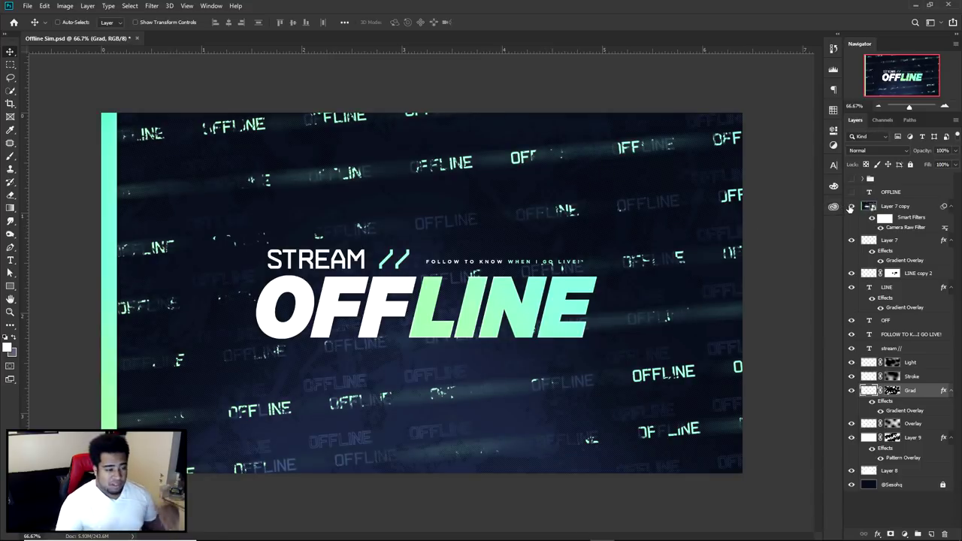